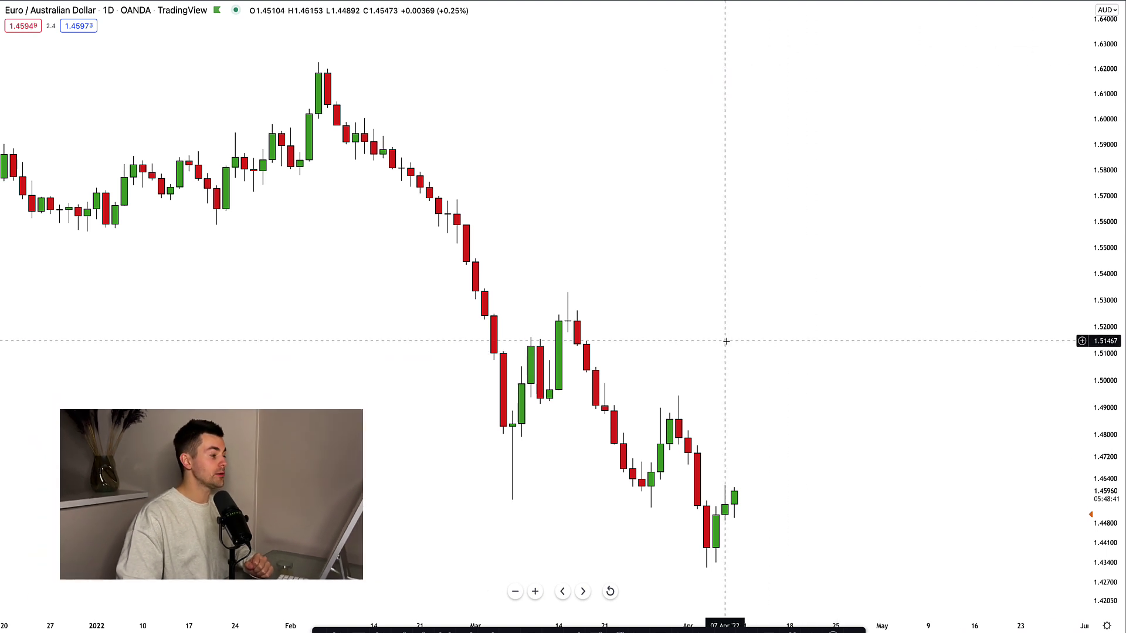
# Step: Draw a yellow rectangle from 7 Mar to 18 Apr between about 1.4589 and 1.4535 as a price zone
pyautogui.moveTo(1104, 376); pyautogui.dragTo(1105, 408)
pyautogui.moveTo(860, 396)
pyautogui.mouseDown()
pyautogui.moveTo(868, 369)
pyautogui.moveTo(858, 378)
pyautogui.mouseUp()
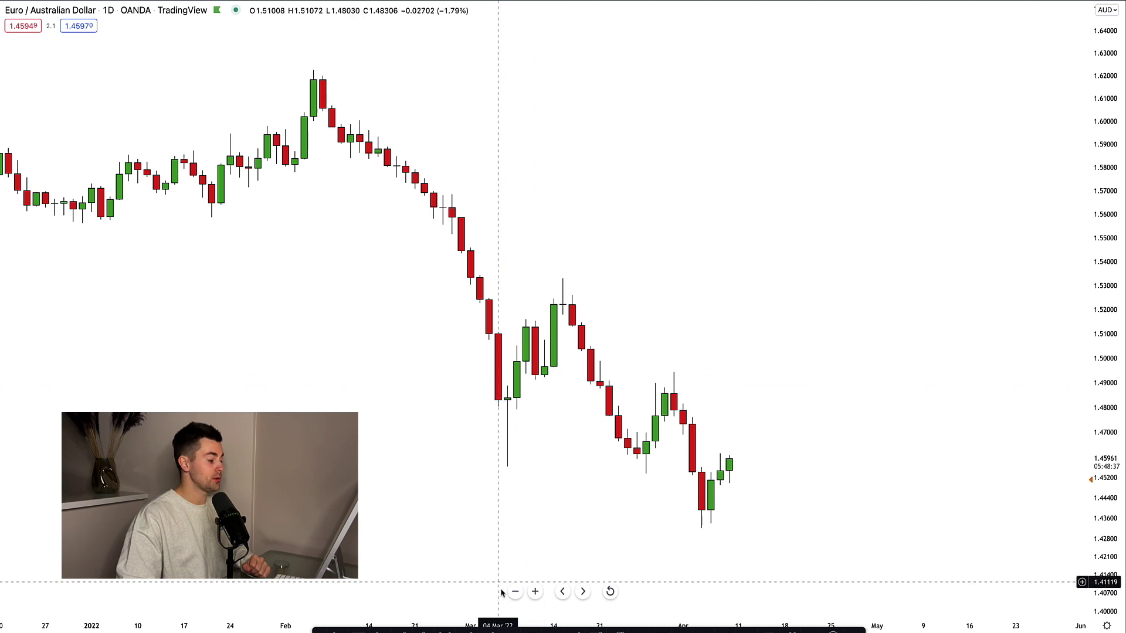
pyautogui.hotkey('alt', 'shift', 'r')
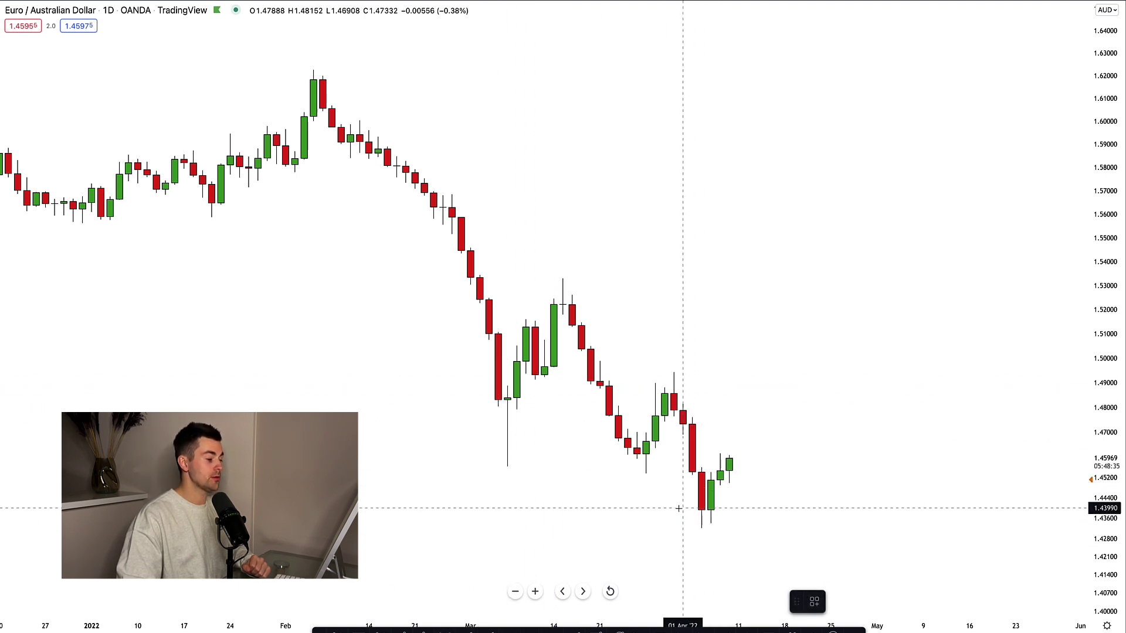
pyautogui.moveTo(674, 508); pyautogui.dragTo(757, 536)
pyautogui.press('Delete')
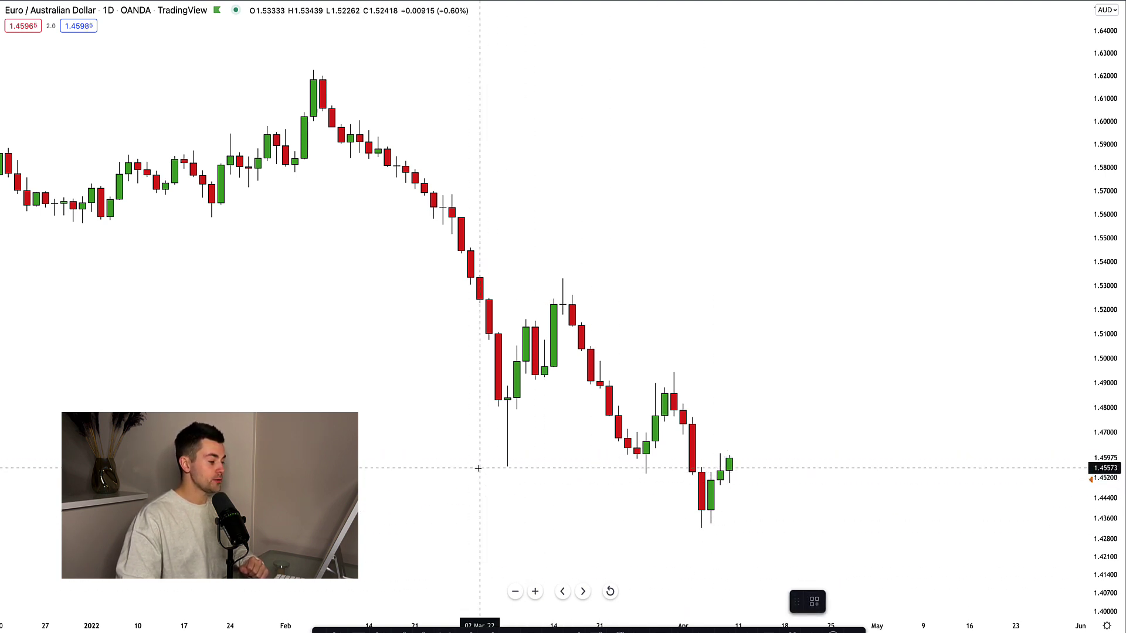
pyautogui.moveTo(478, 460); pyautogui.dragTo(785, 474)
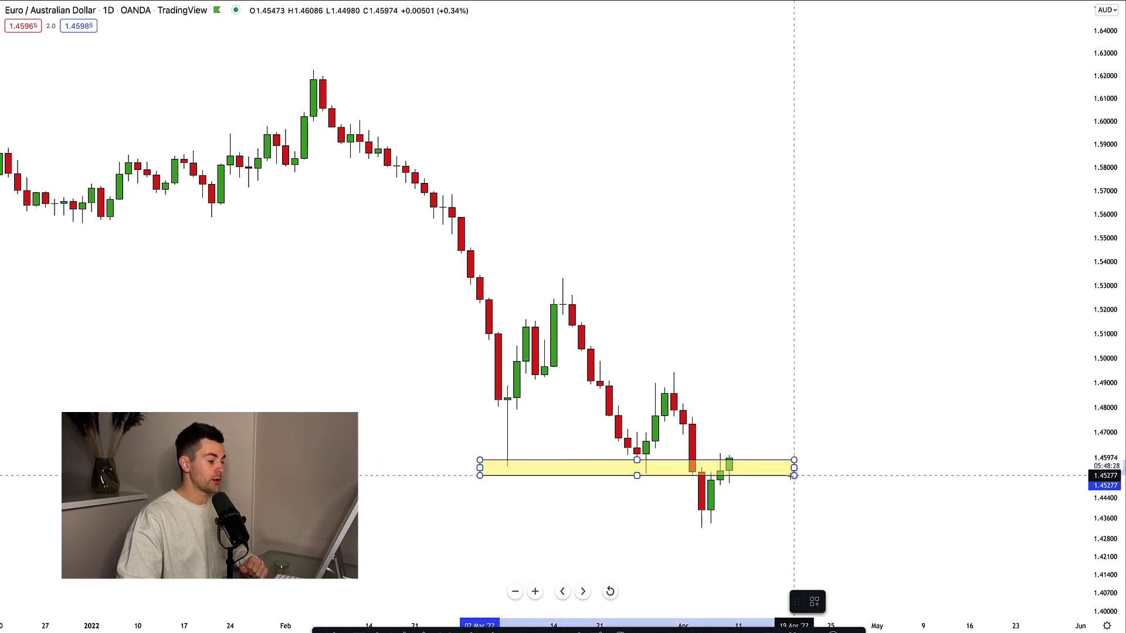
pyautogui.click(887, 444)
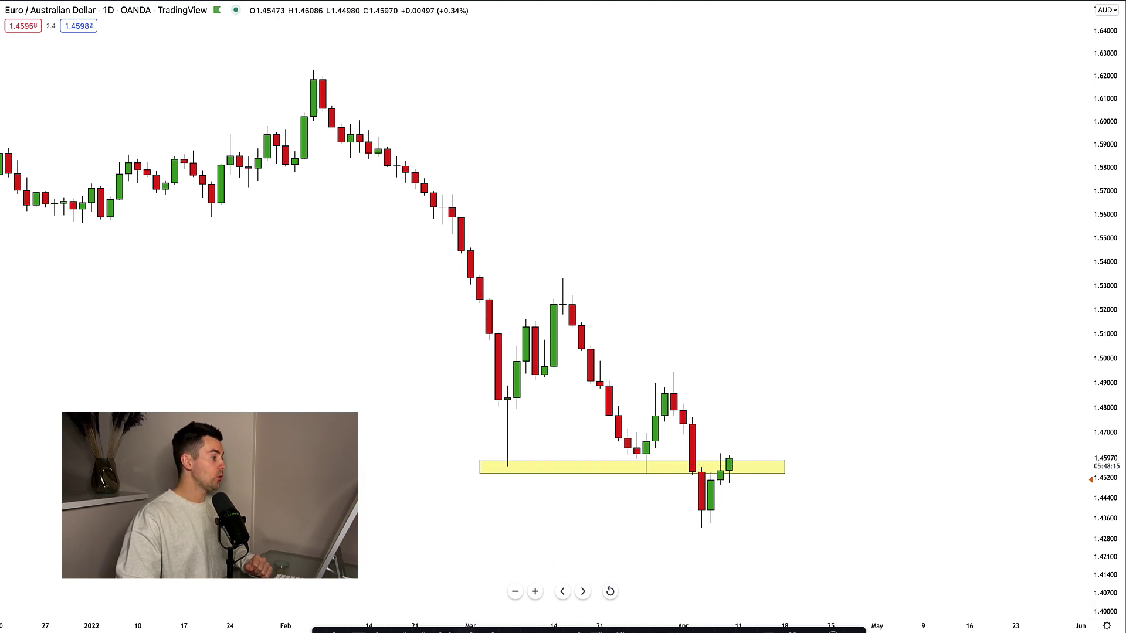
# Step: Draw a descending trend line from the 4 Feb high at about 1.6228 along the lower highs to early May
pyautogui.click(313, 69)
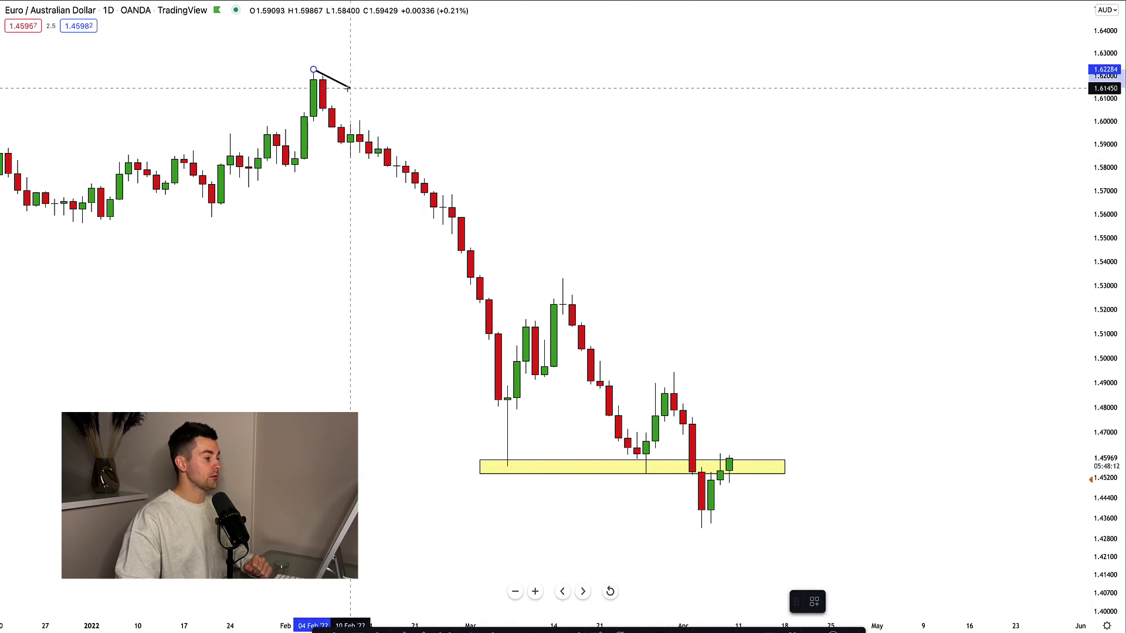
pyautogui.click(885, 548)
pyautogui.click(831, 462)
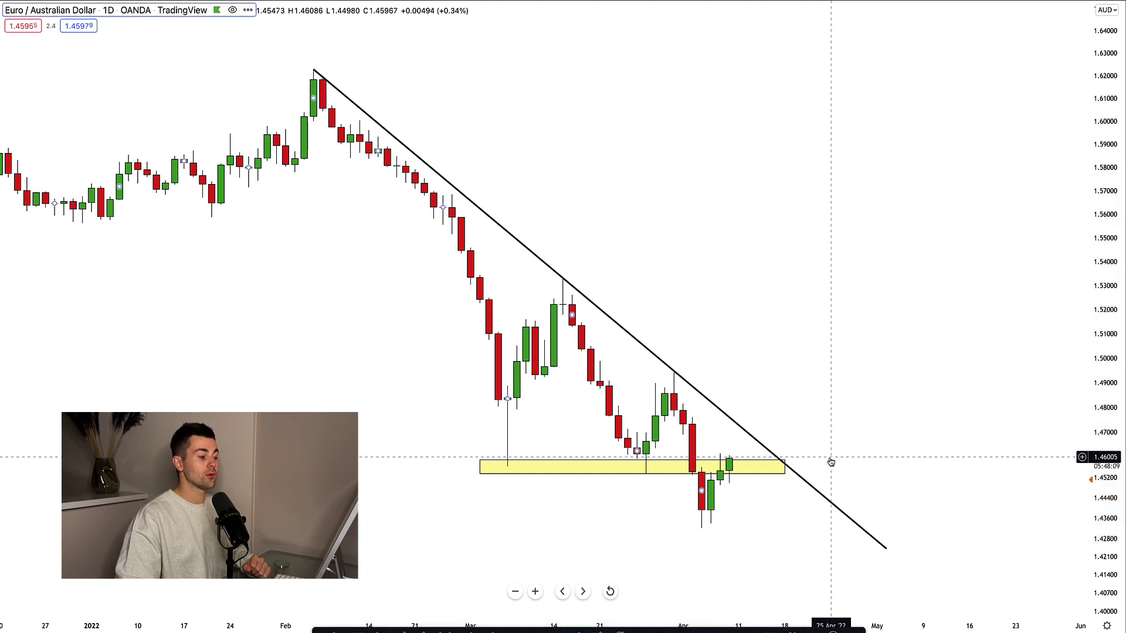
pyautogui.click(749, 348)
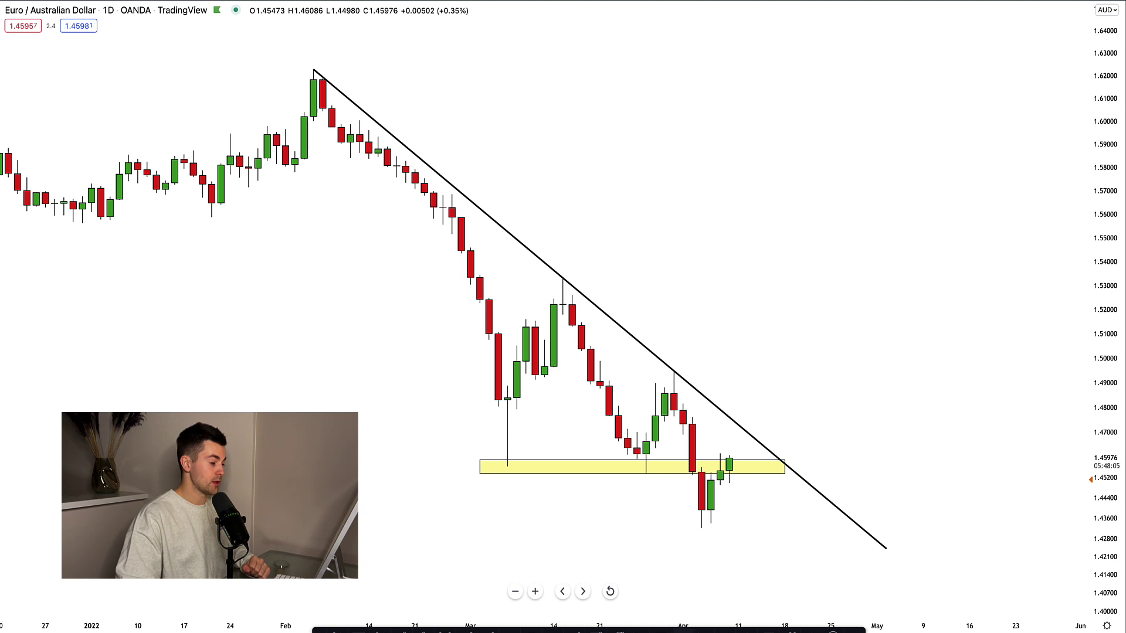
# Step: Draw a blue triangle from 7 Apr to 19 Apr, filling the gap between the trend line and the yellow zone
pyautogui.click(720, 414)
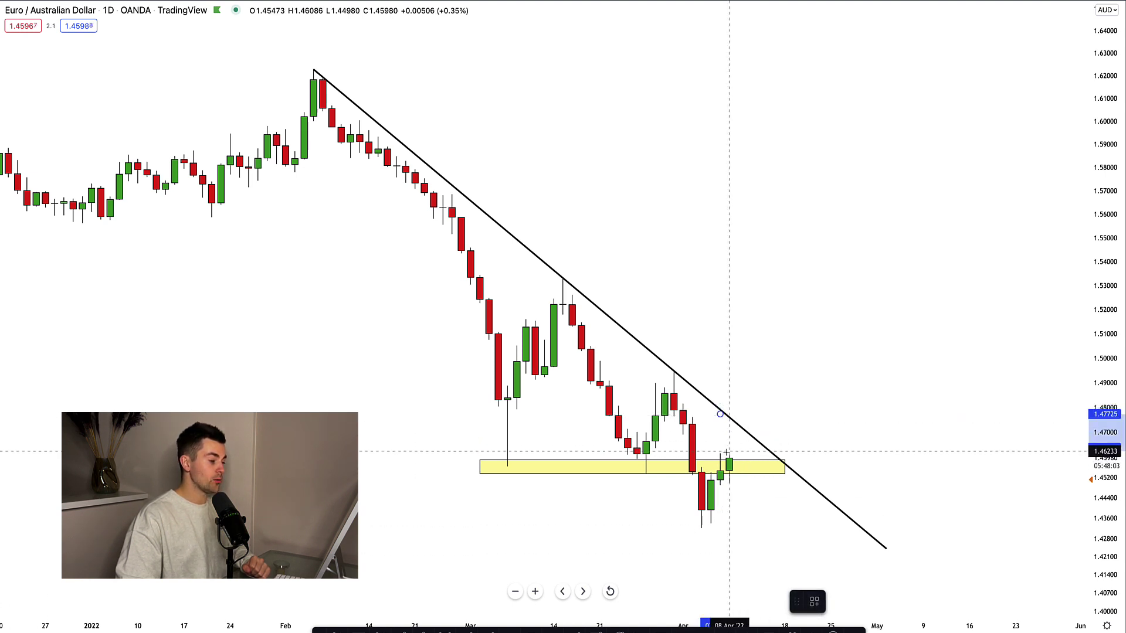
pyautogui.click(720, 470)
pyautogui.click(795, 472)
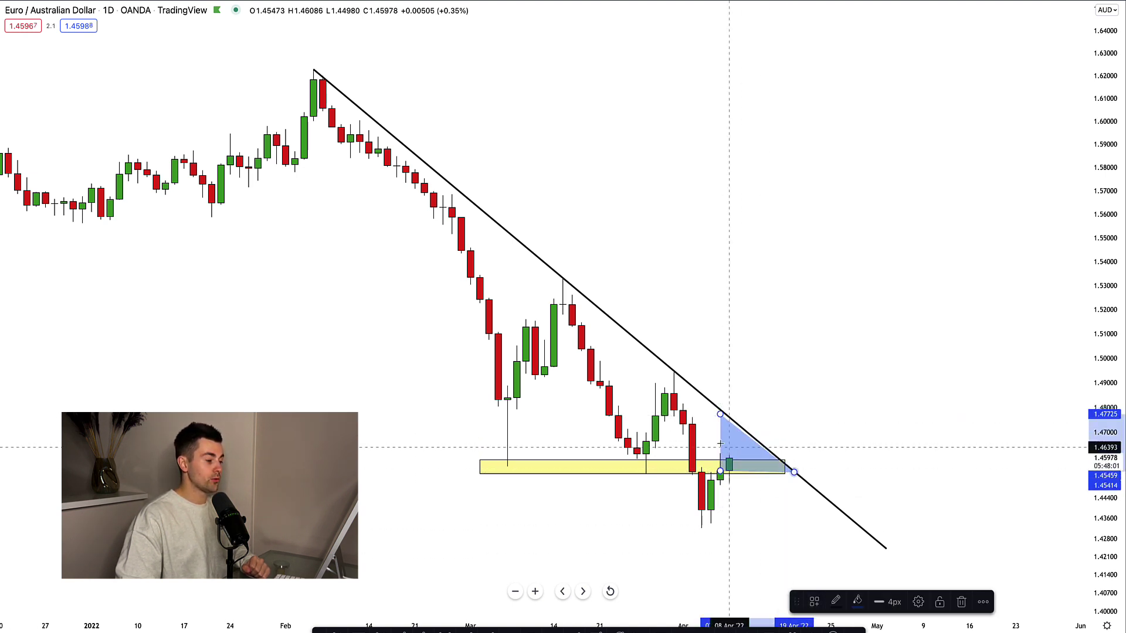
pyautogui.moveTo(720, 414); pyautogui.dragTo(720, 411)
pyautogui.click(749, 399)
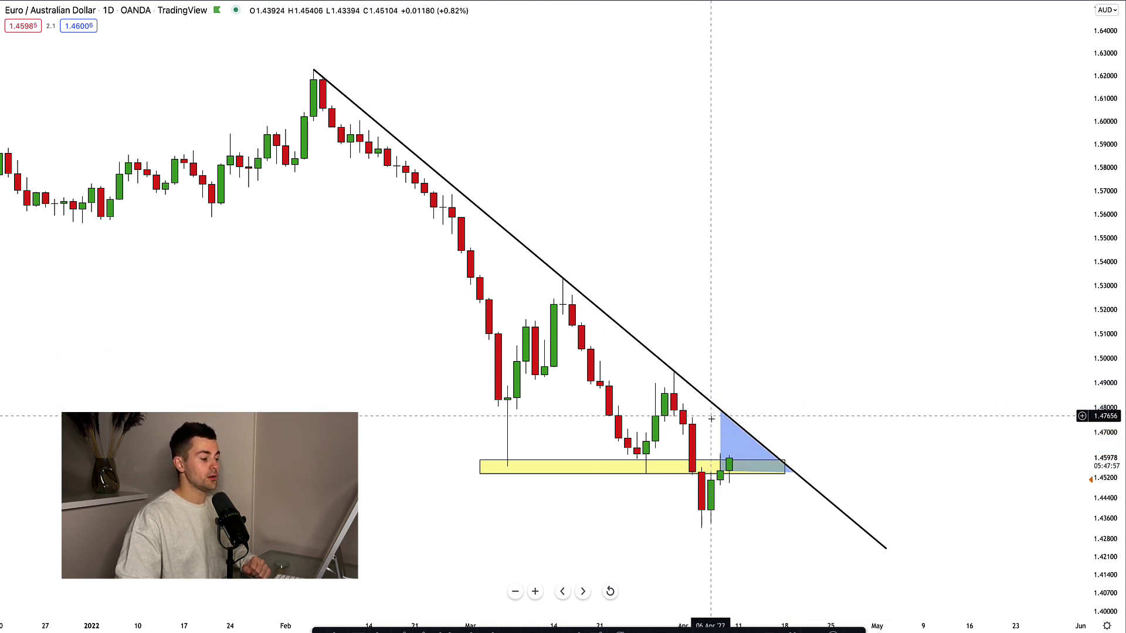
pyautogui.click(611, 461)
pyautogui.click(630, 456)
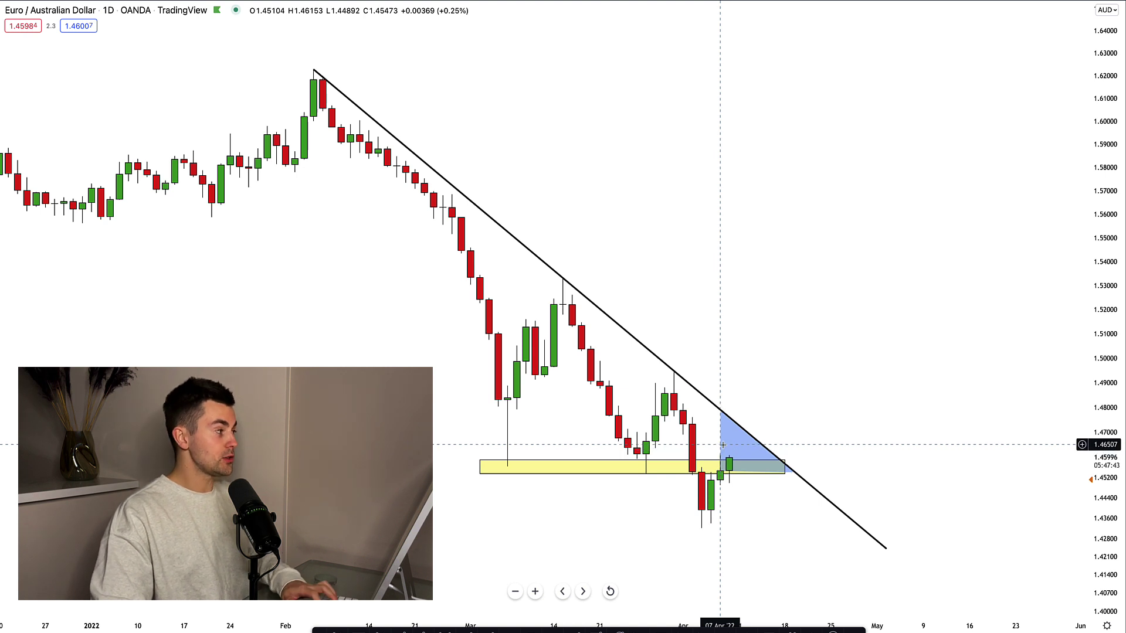
# Step: Switch the chart interval to 4 hours and stretch the price scale around the recent candles
pyautogui.write('4h')
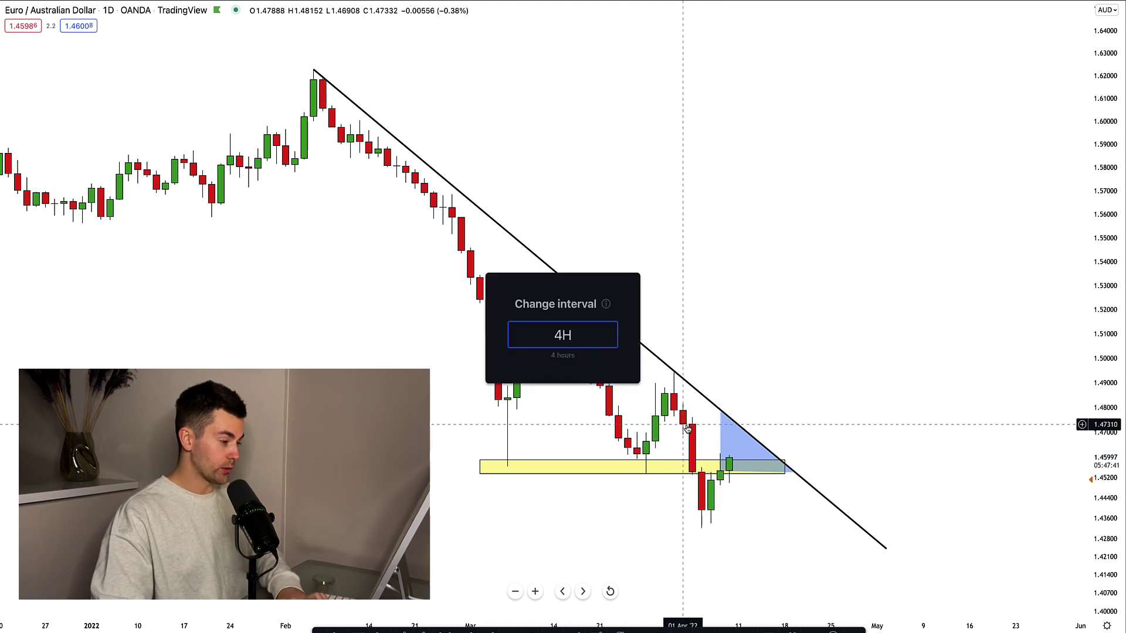
pyautogui.press('Return')
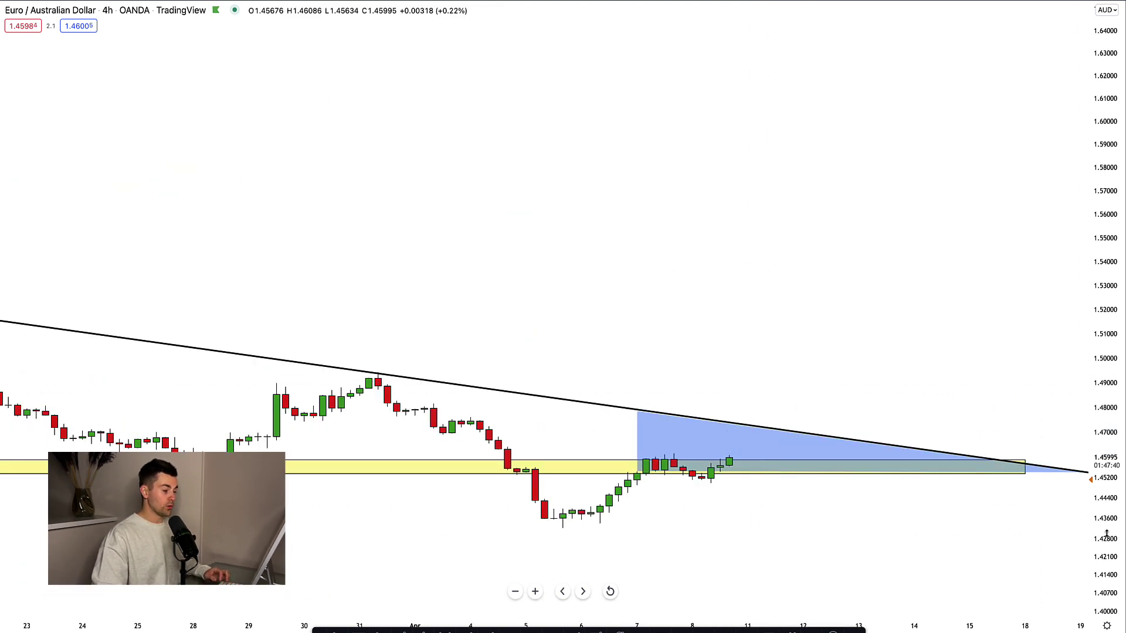
pyautogui.moveTo(1103, 384); pyautogui.dragTo(1104, 308)
pyautogui.moveTo(784, 499); pyautogui.dragTo(707, 240)
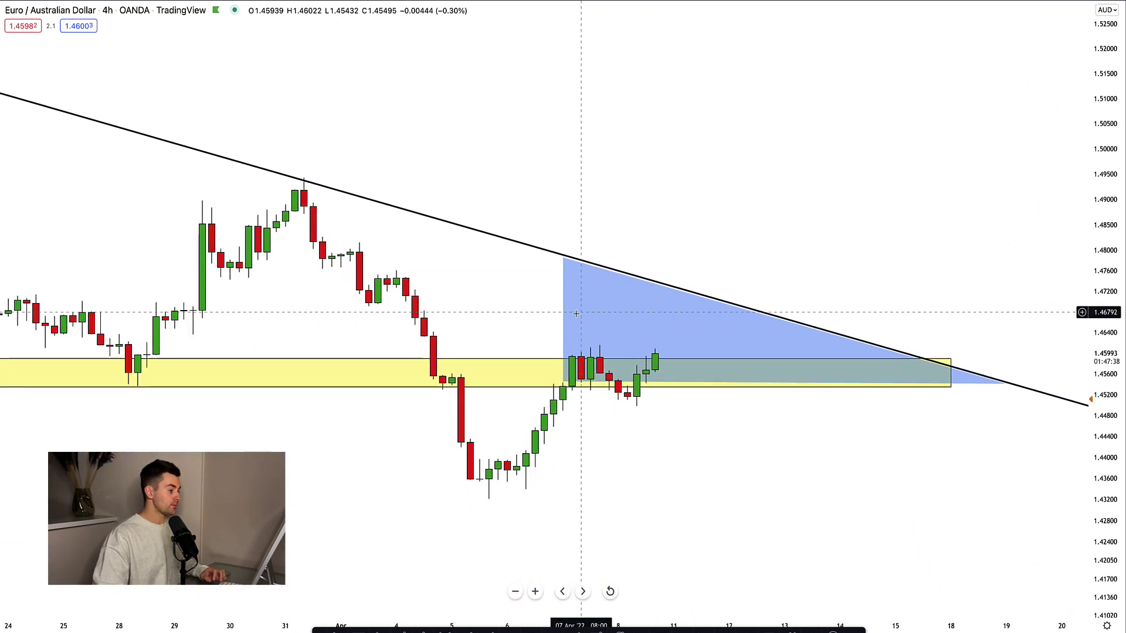
# Step: Delete the blue triangle and the yellow rectangle, keeping only the trend line on the chart
pyautogui.click(563, 319)
pyautogui.click(958, 602)
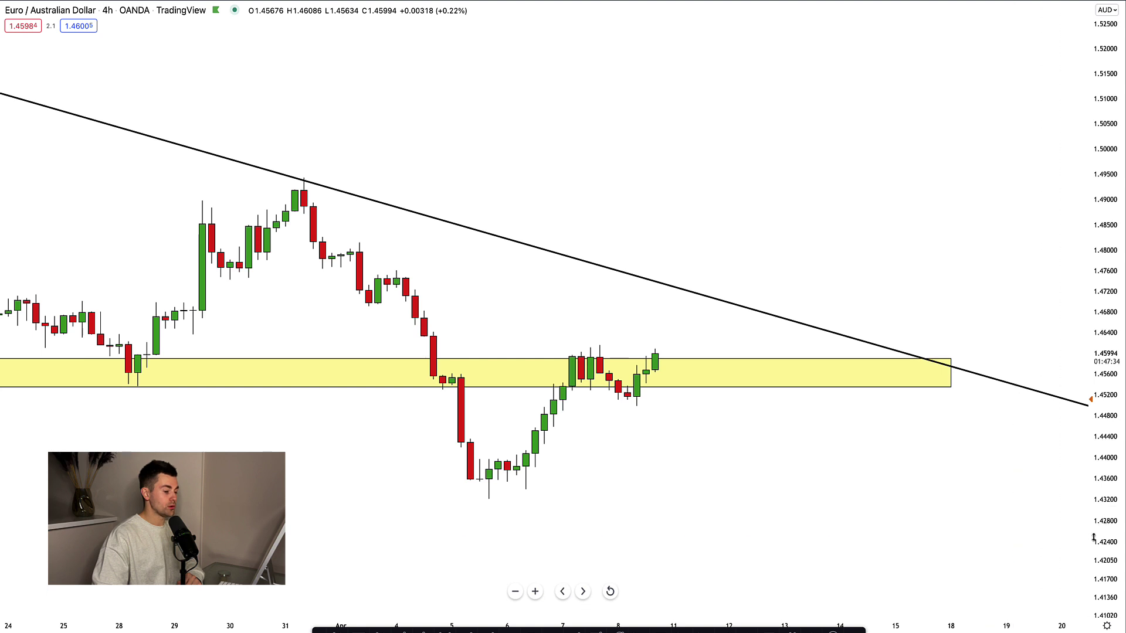
pyautogui.moveTo(1107, 544); pyautogui.dragTo(1102, 489)
pyautogui.moveTo(767, 507); pyautogui.dragTo(759, 443)
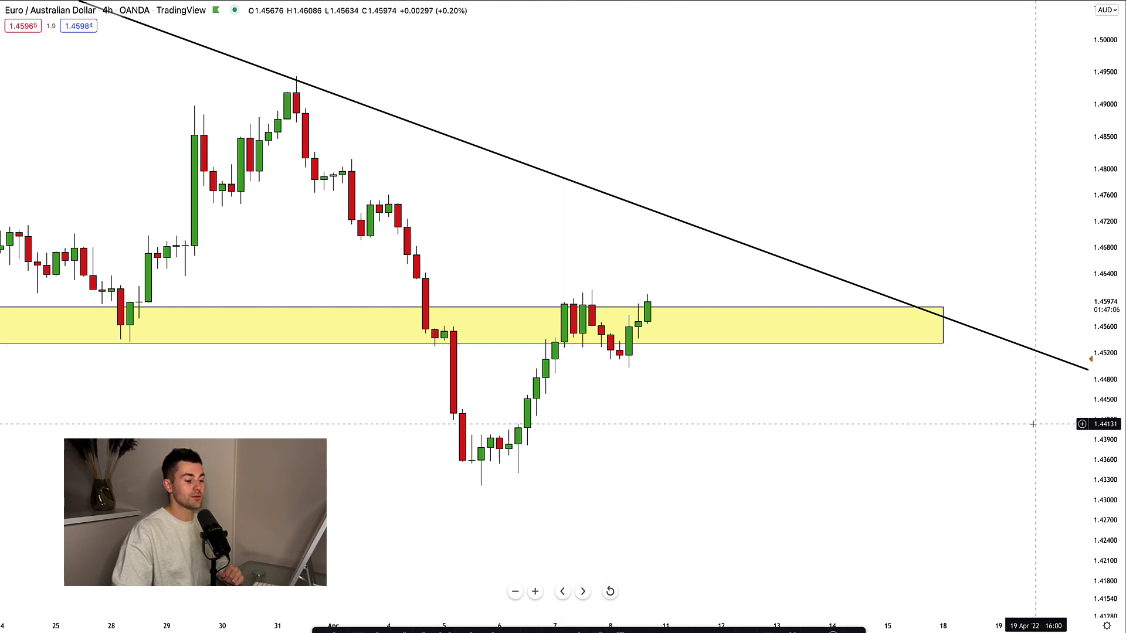
pyautogui.moveTo(1109, 440); pyautogui.dragTo(1106, 406)
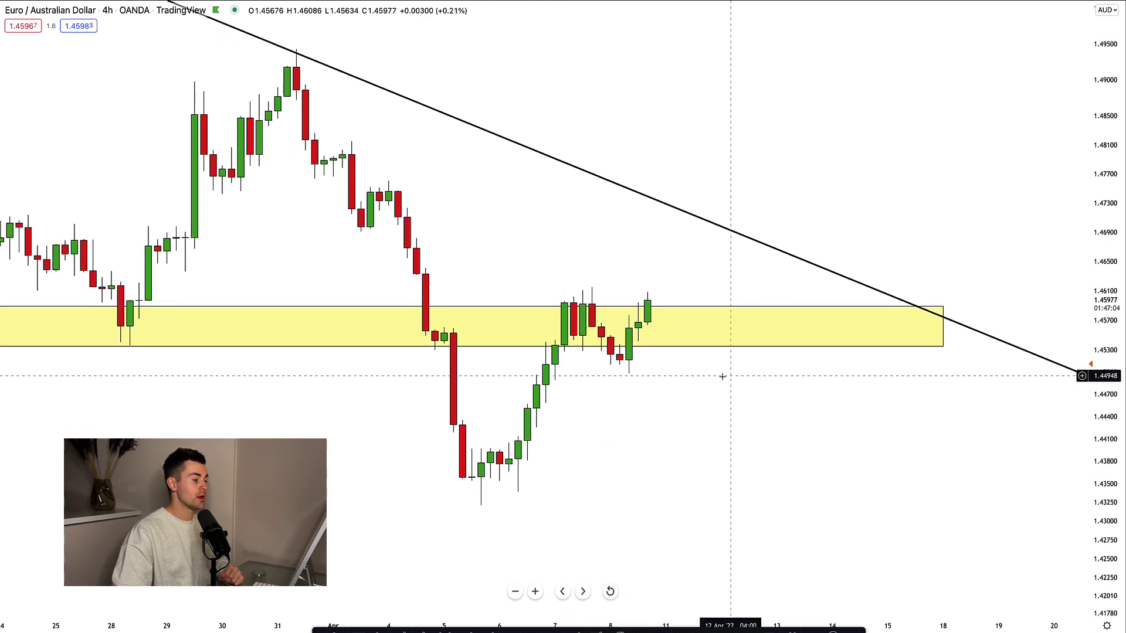
pyautogui.click(675, 309)
pyautogui.press('Delete')
pyautogui.moveTo(703, 406); pyautogui.dragTo(693, 393)
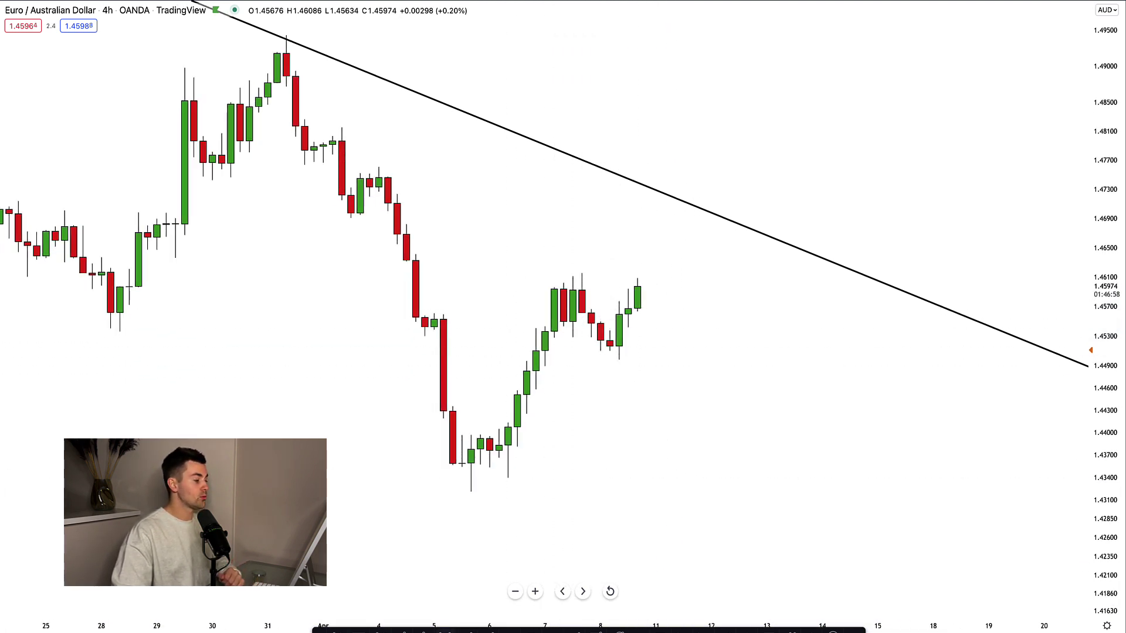
# Step: Draw a yellow rectangle under the latest swing low from 6 Apr to 13 Apr, between about 1.4520 and 1.4496
pyautogui.moveTo(508, 344); pyautogui.dragTo(785, 361)
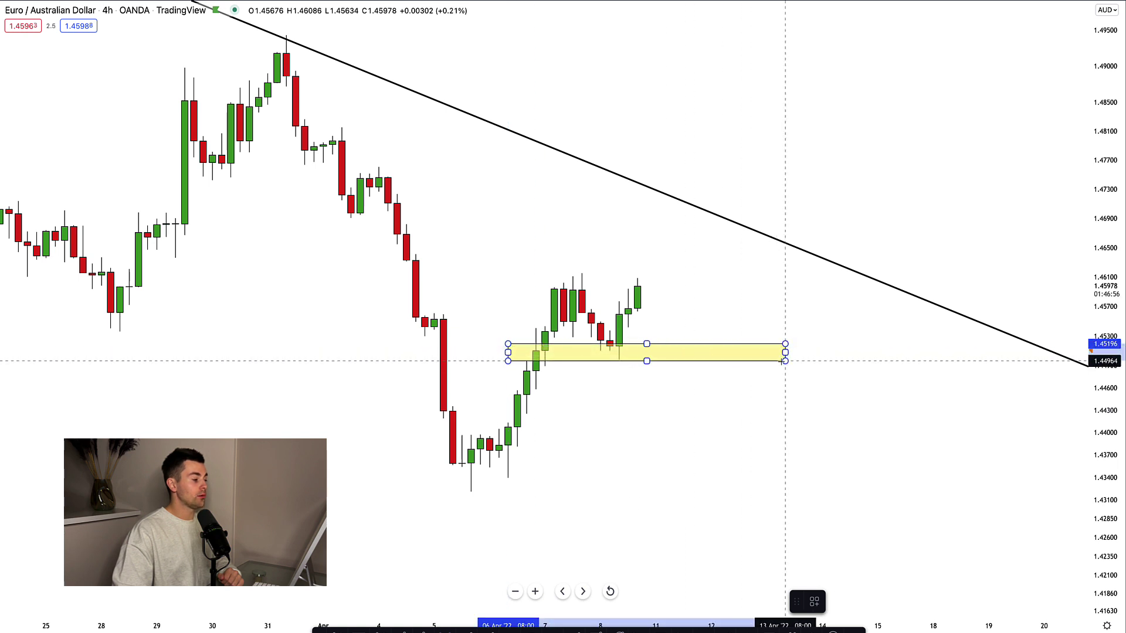
pyautogui.click(630, 398)
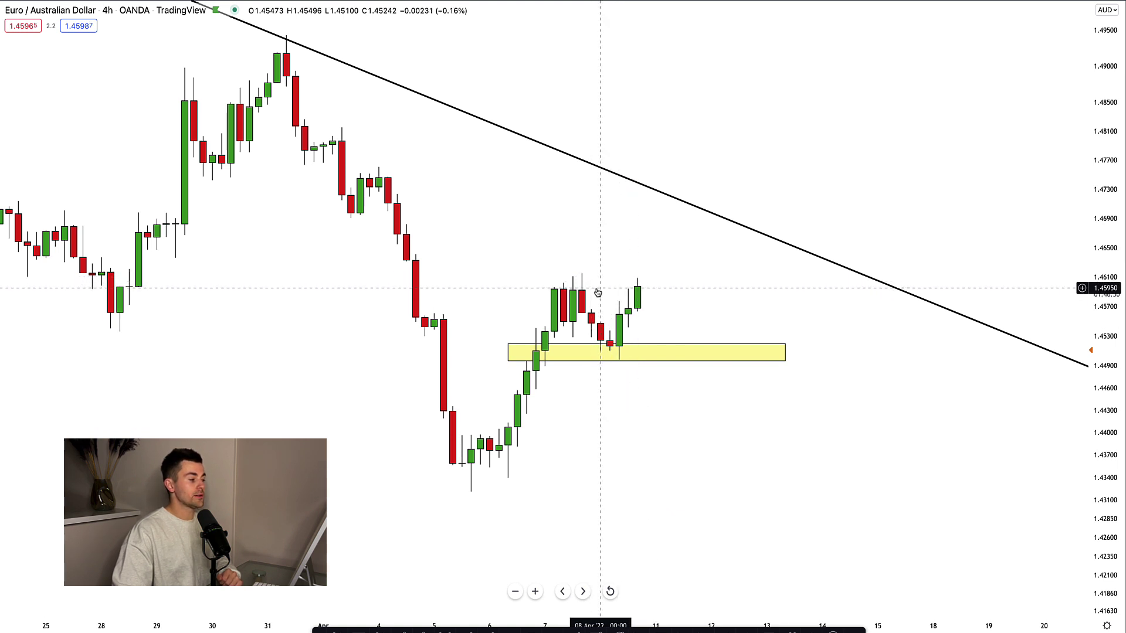
pyautogui.scroll(-1, 633, 342)
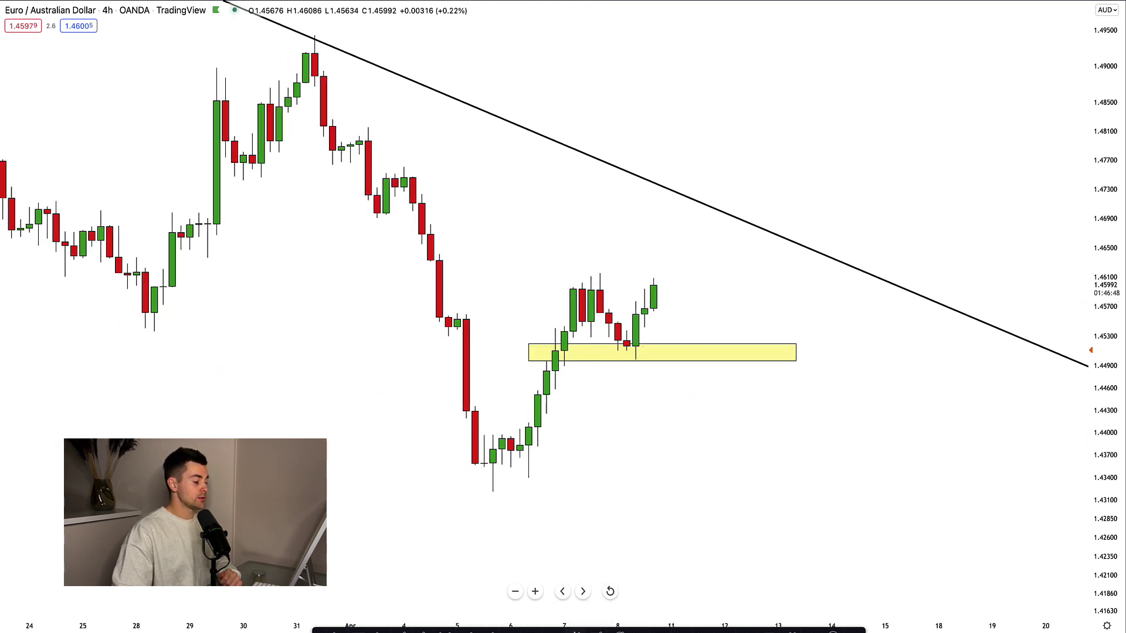
# Step: Draw three arrows: down through the yellow zone to about 1.4484, up to retest 1.4513, and down to about 1.4360
pyautogui.click(575, 630)
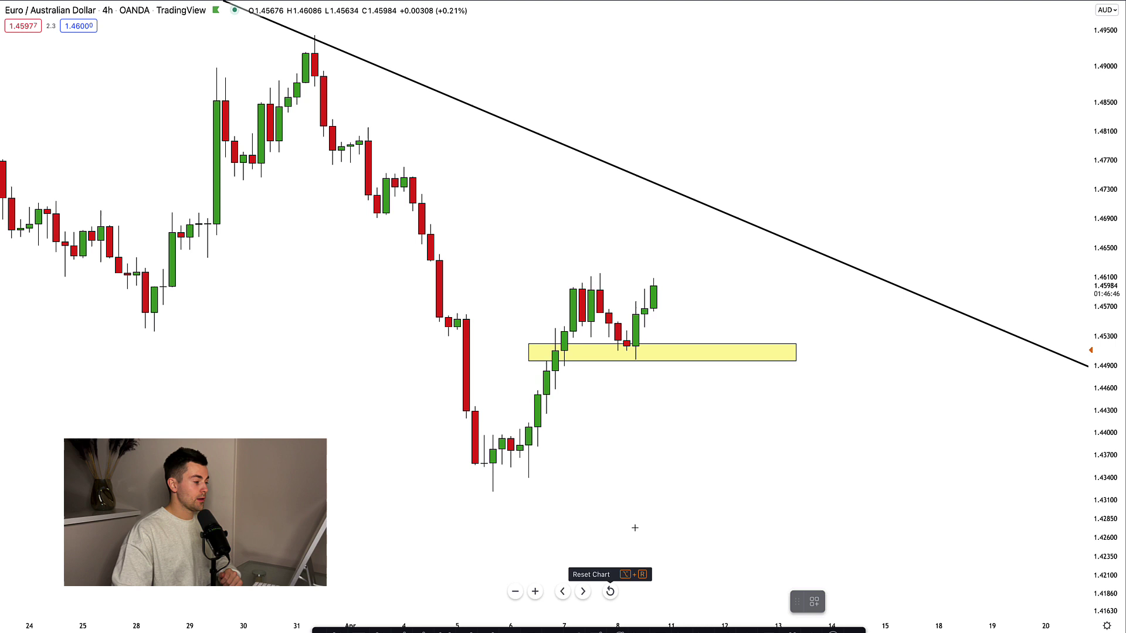
pyautogui.click(689, 304)
pyautogui.click(707, 371)
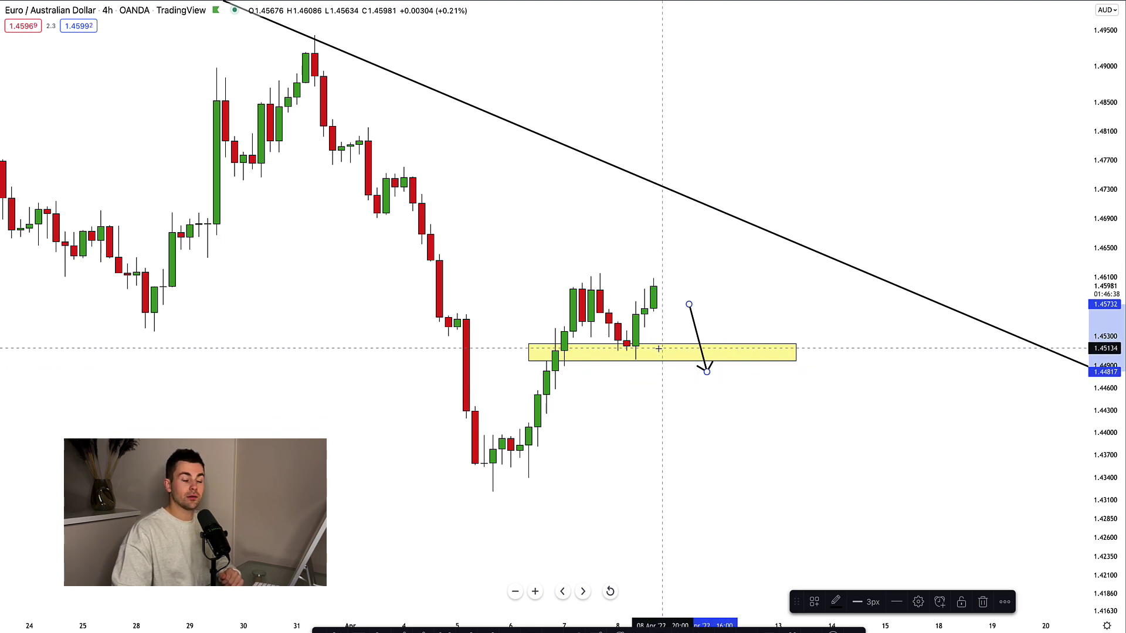
pyautogui.click(715, 375)
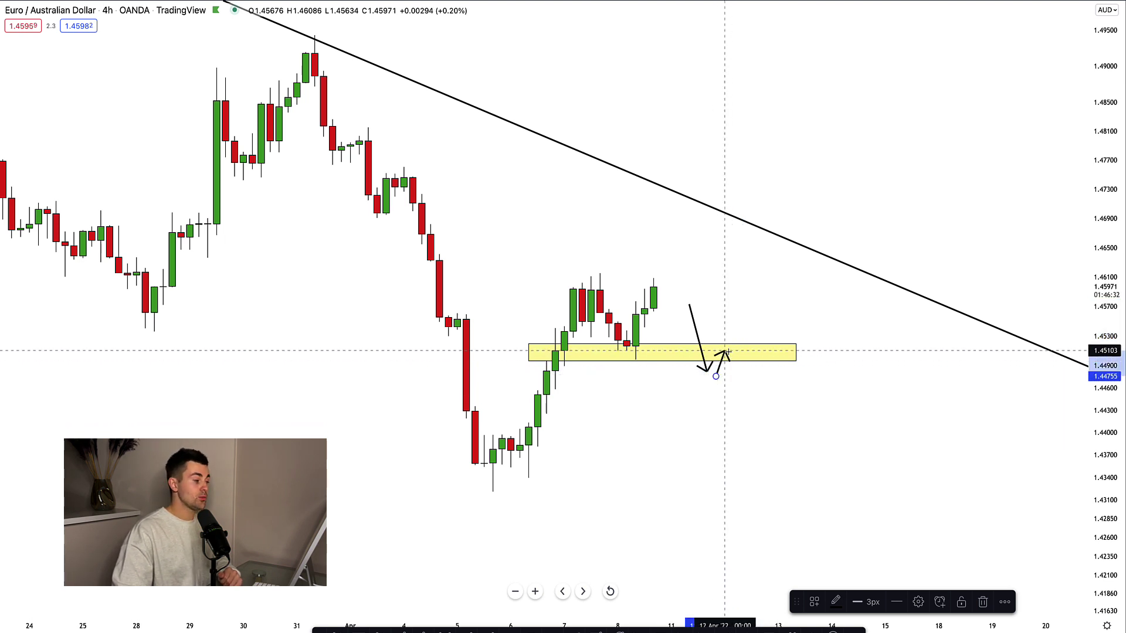
pyautogui.click(734, 348)
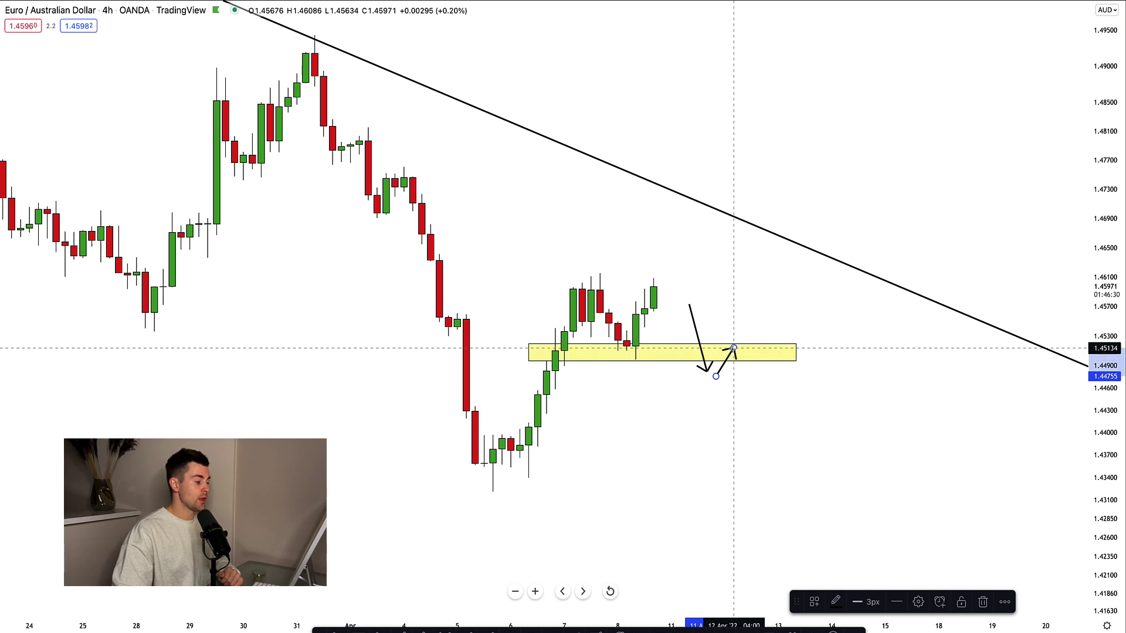
pyautogui.click(733, 348)
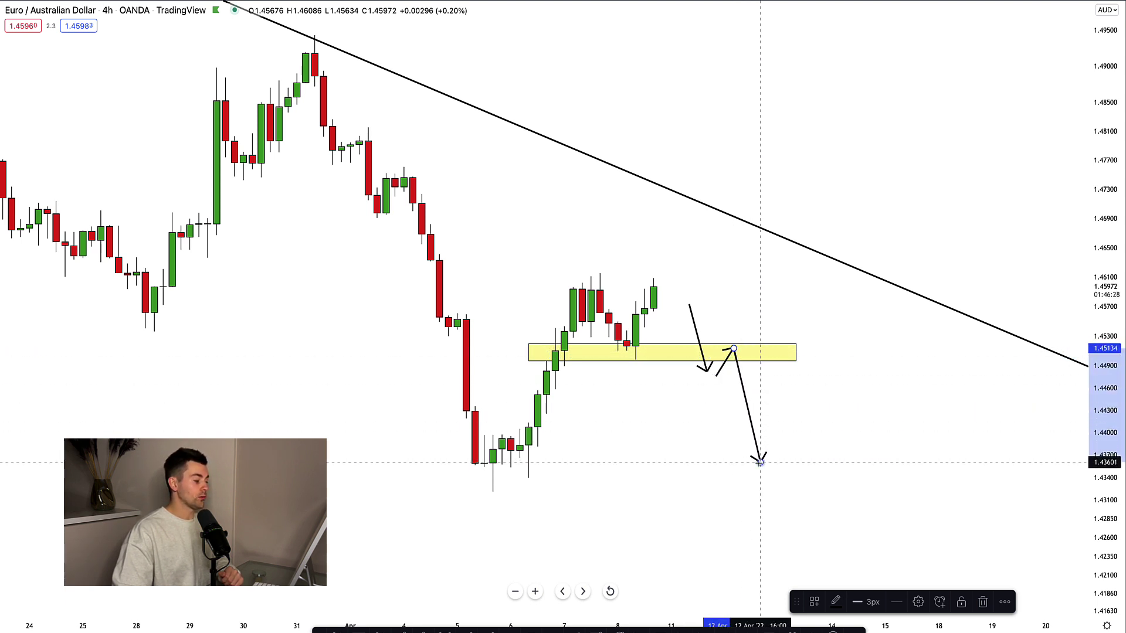
pyautogui.click(760, 462)
# Step: Place a short position at the retest on 12 Apr with entry 1.45157, stop 1.46355 and target 1.43586
pyautogui.click(643, 631)
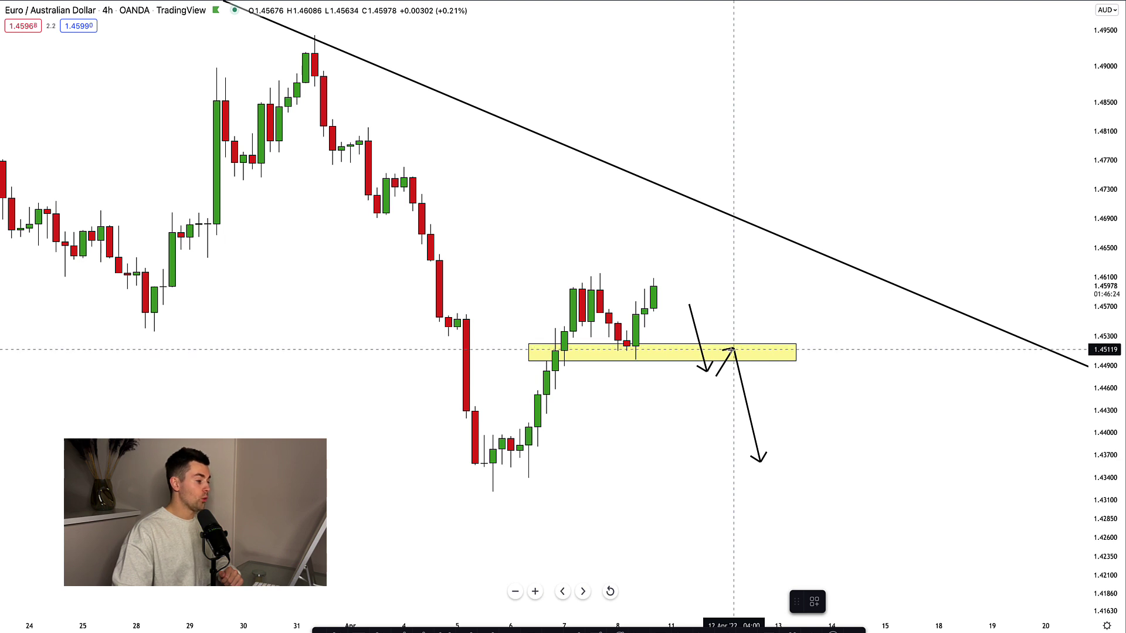
pyautogui.click(734, 348)
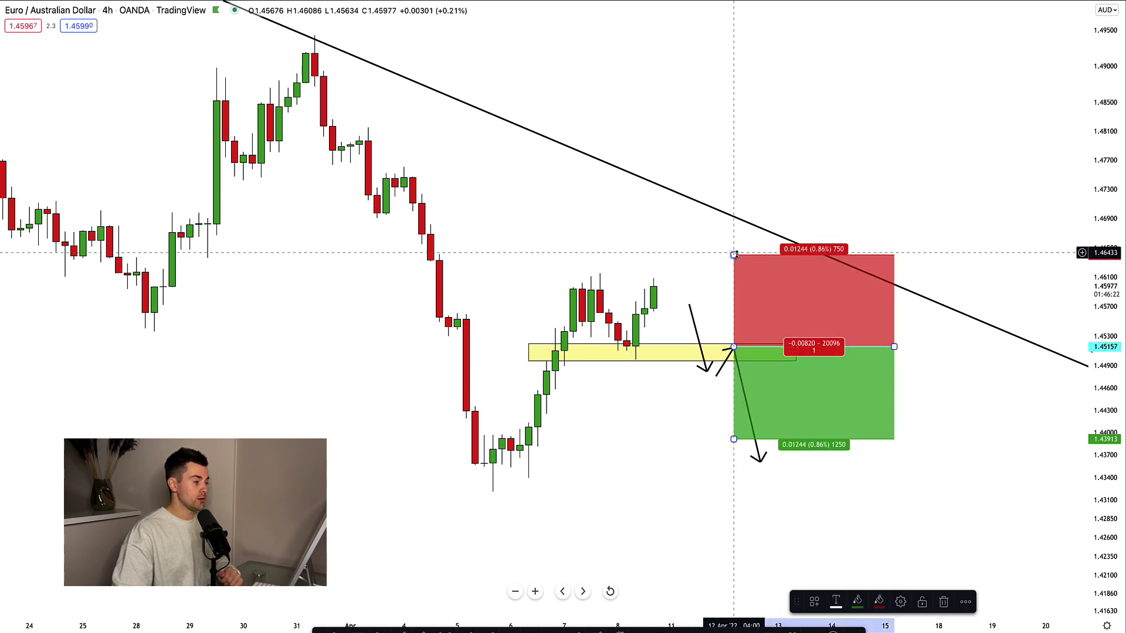
pyautogui.moveTo(734, 247); pyautogui.dragTo(736, 258)
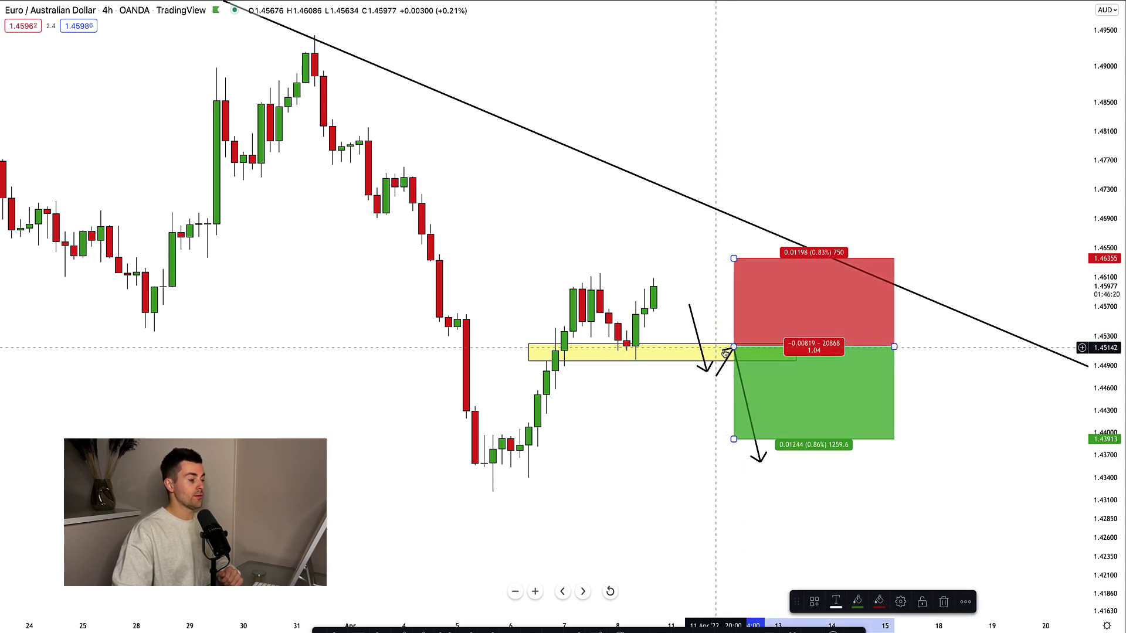
pyautogui.moveTo(733, 439); pyautogui.dragTo(733, 463)
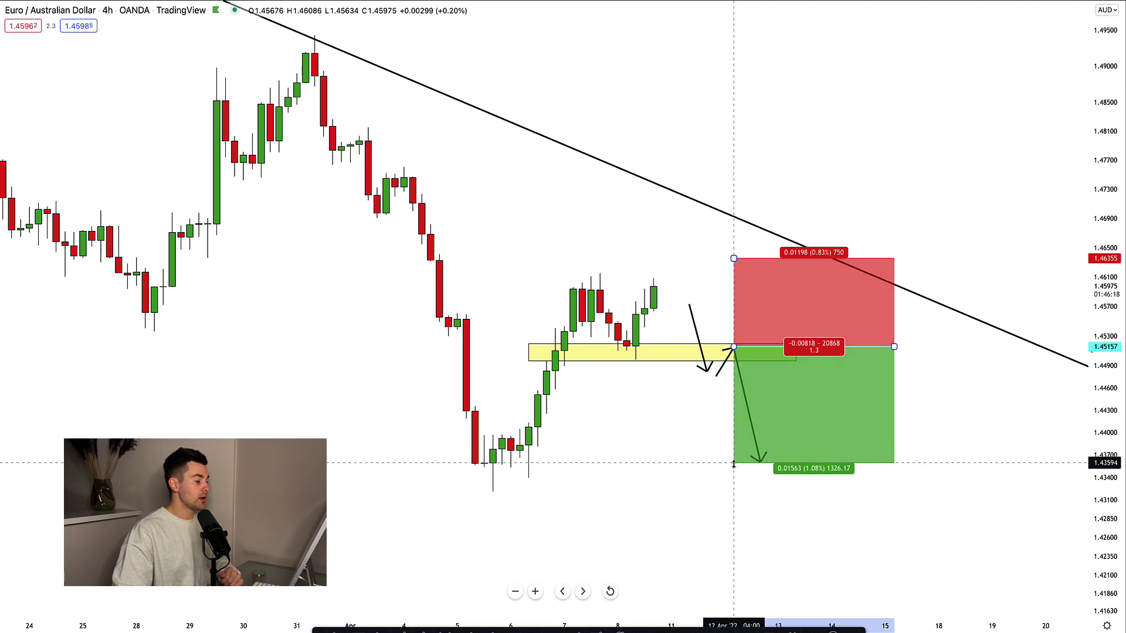
# Step: Switch the chart interval back to 1 day to show the longer price history
pyautogui.scroll(-3, 800, 460)
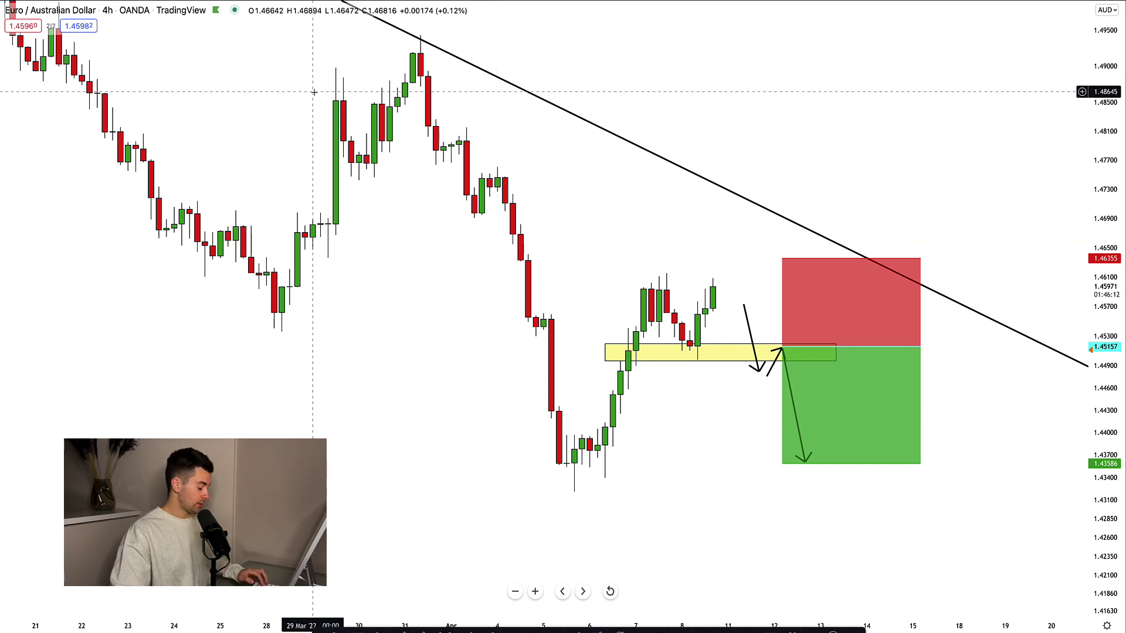
pyautogui.write('1D')
pyautogui.press('Return')
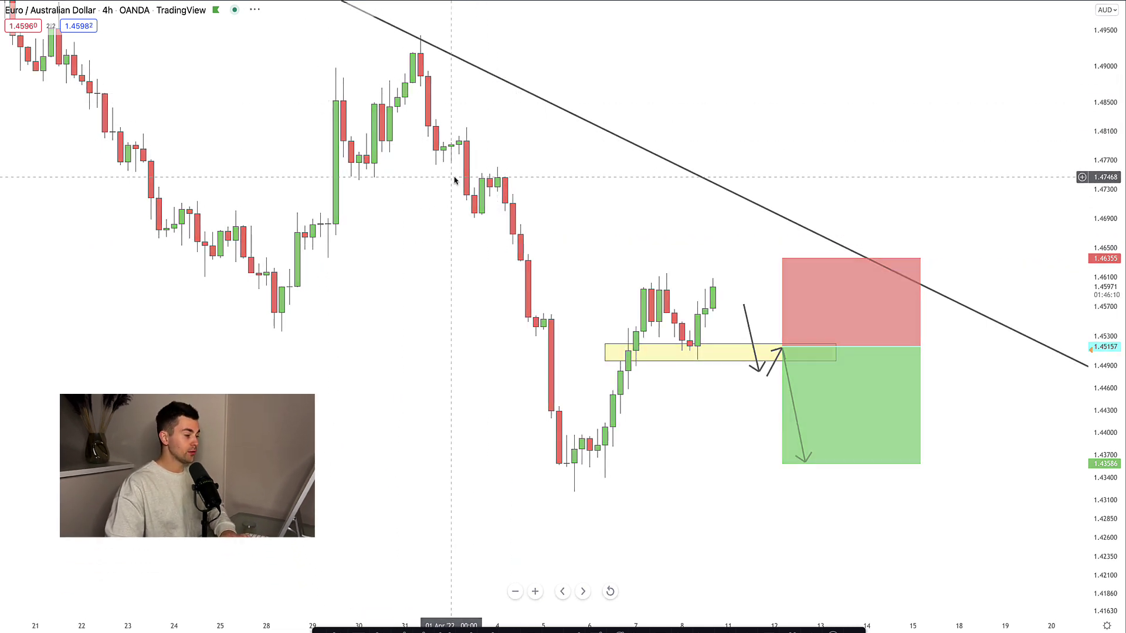
pyautogui.scroll(-5, 837, 505)
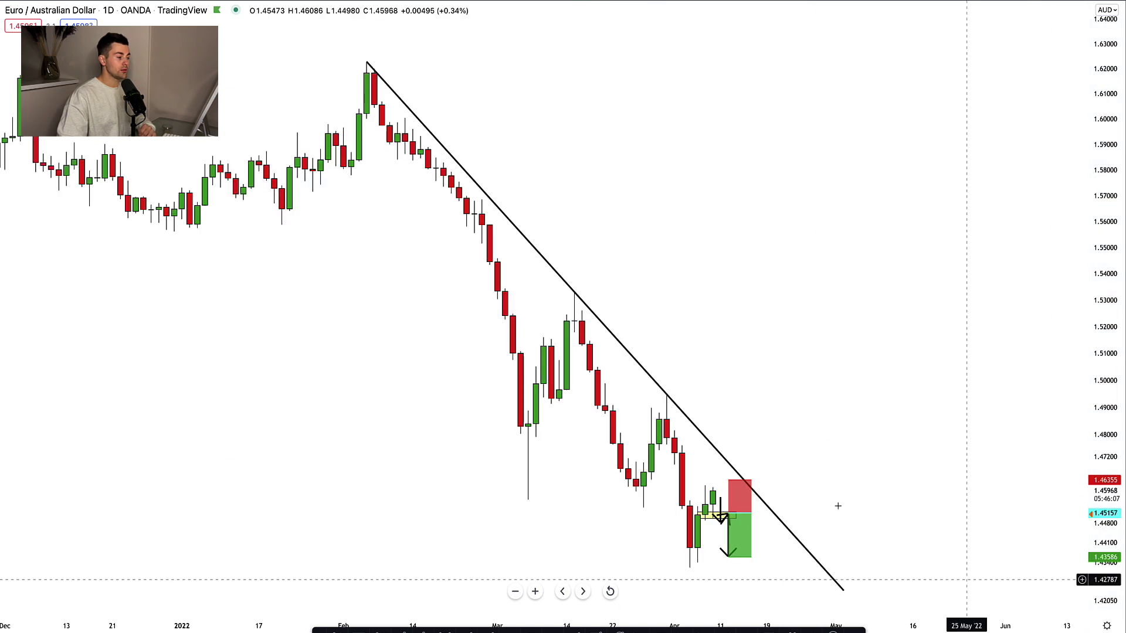
pyautogui.scroll(-5, 836, 470)
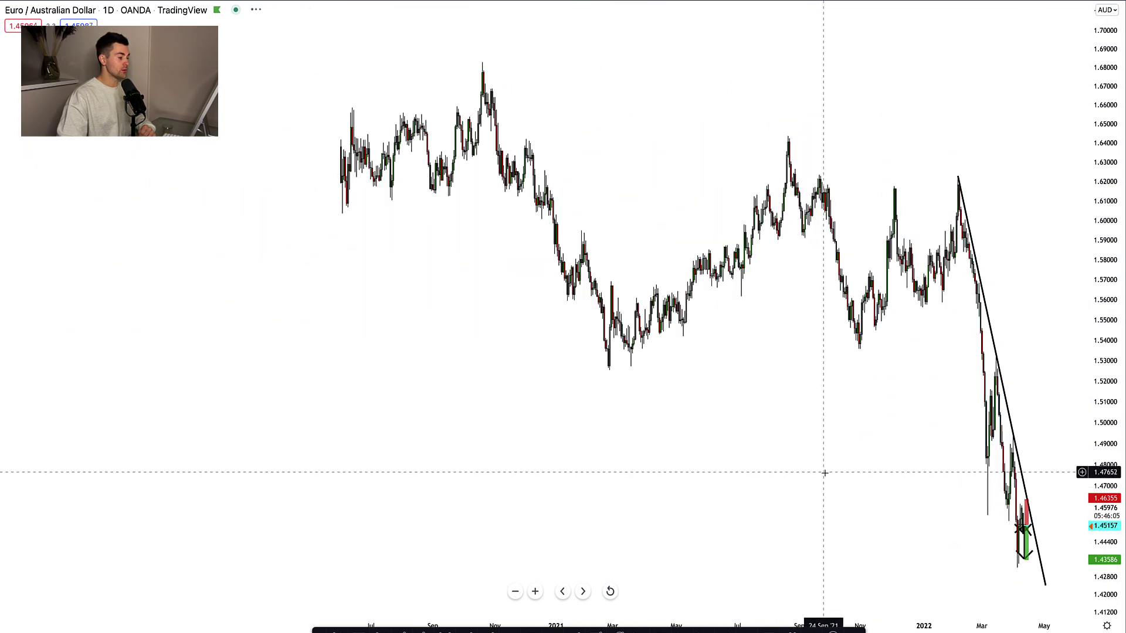
# Step: Switch the EUR/AUD chart interval to 1 week to show several more years of price history
pyautogui.scroll(-3, 826, 471)
pyautogui.scroll(-2, 826, 471)
pyautogui.scroll(-4, 823, 471)
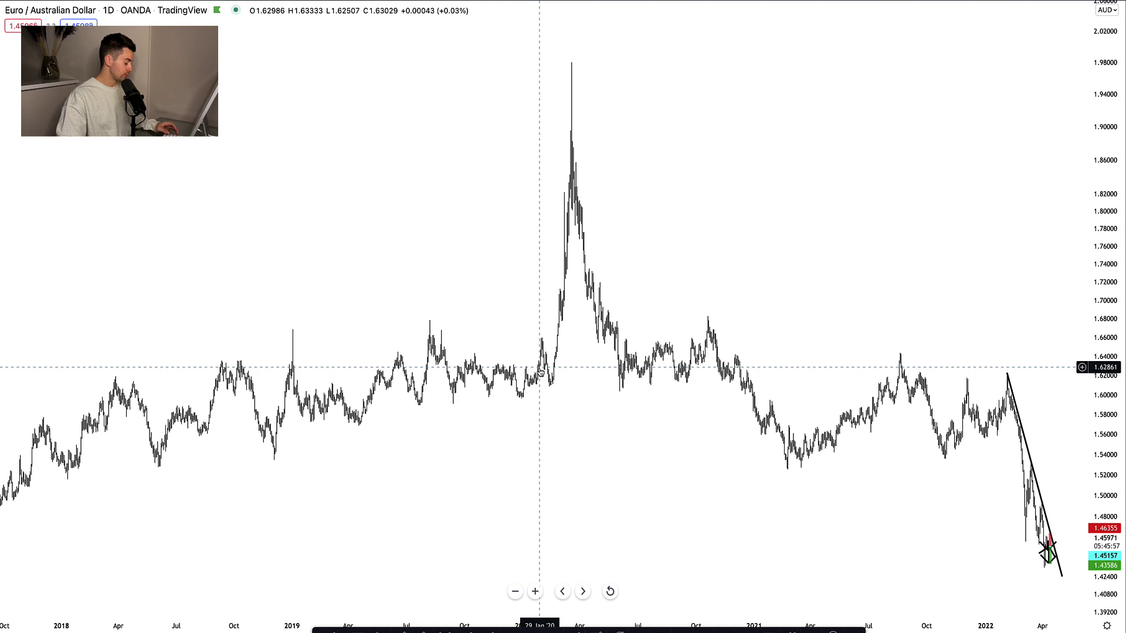
pyautogui.write('1W')
pyautogui.press('Return')
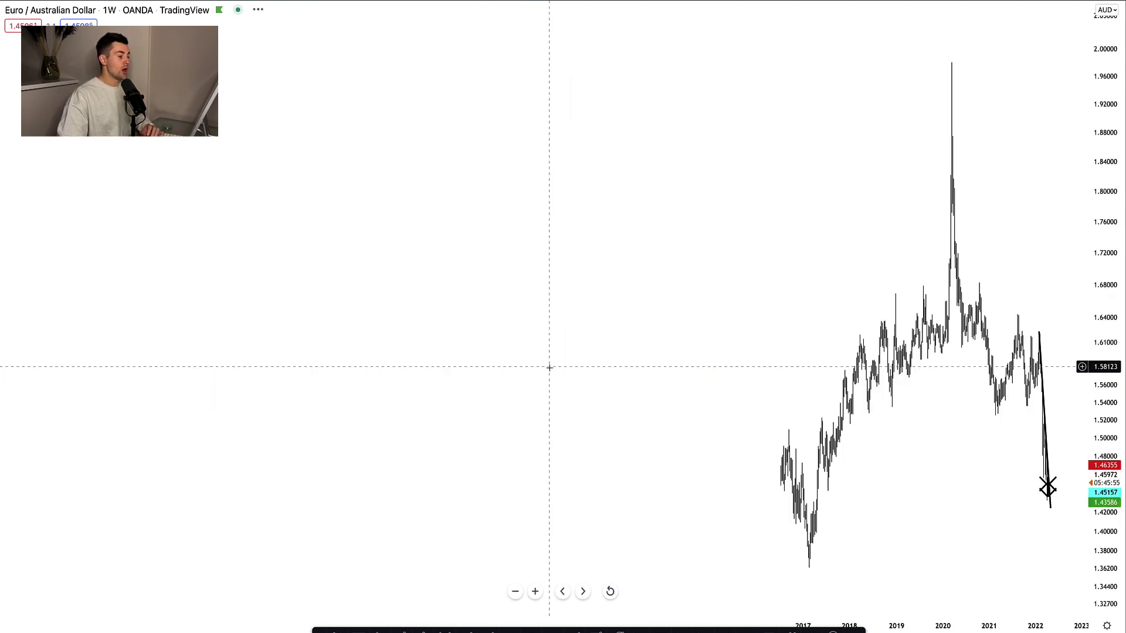
# Step: Draw a long yellow rectangle at the early-2017 low, between about 1.3765 and 1.3635, extending into early 2023
pyautogui.scroll(4, 711, 410)
pyautogui.moveTo(709, 405); pyautogui.dragTo(628, 389)
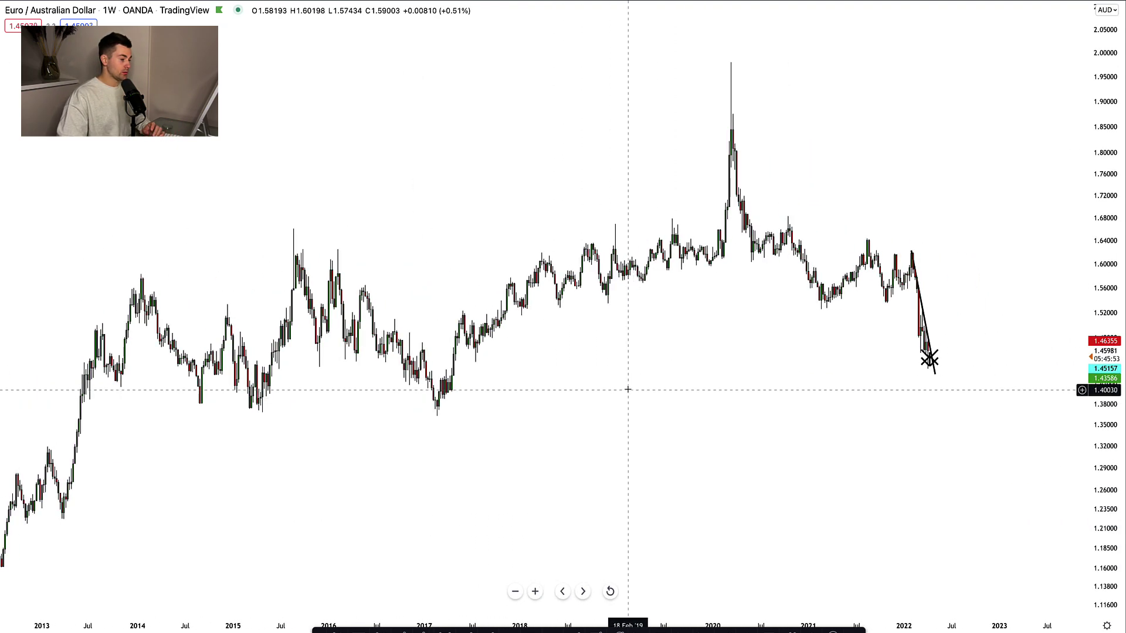
pyautogui.scroll(2, 627, 366)
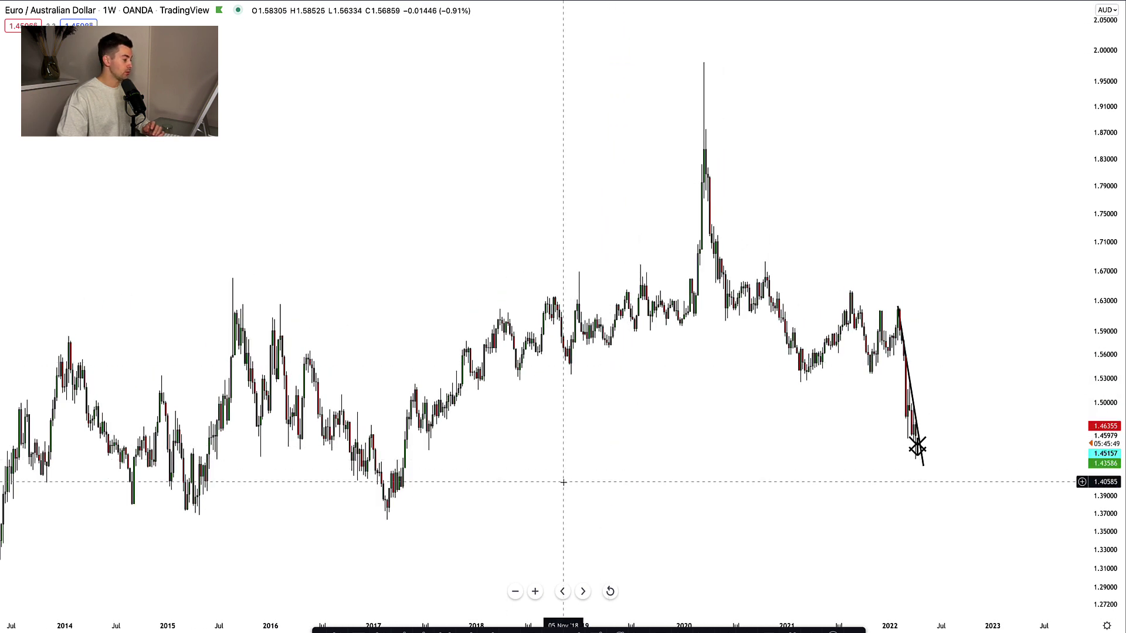
pyautogui.scroll(-2, 562, 548)
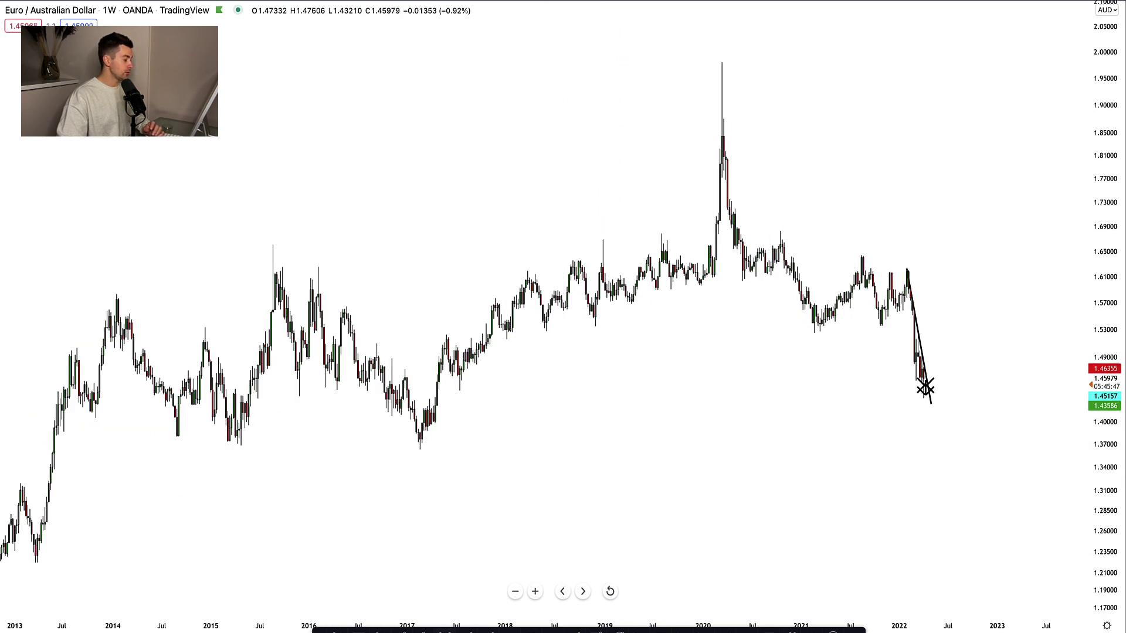
pyautogui.moveTo(399, 439); pyautogui.dragTo(1017, 449)
pyautogui.click(1018, 475)
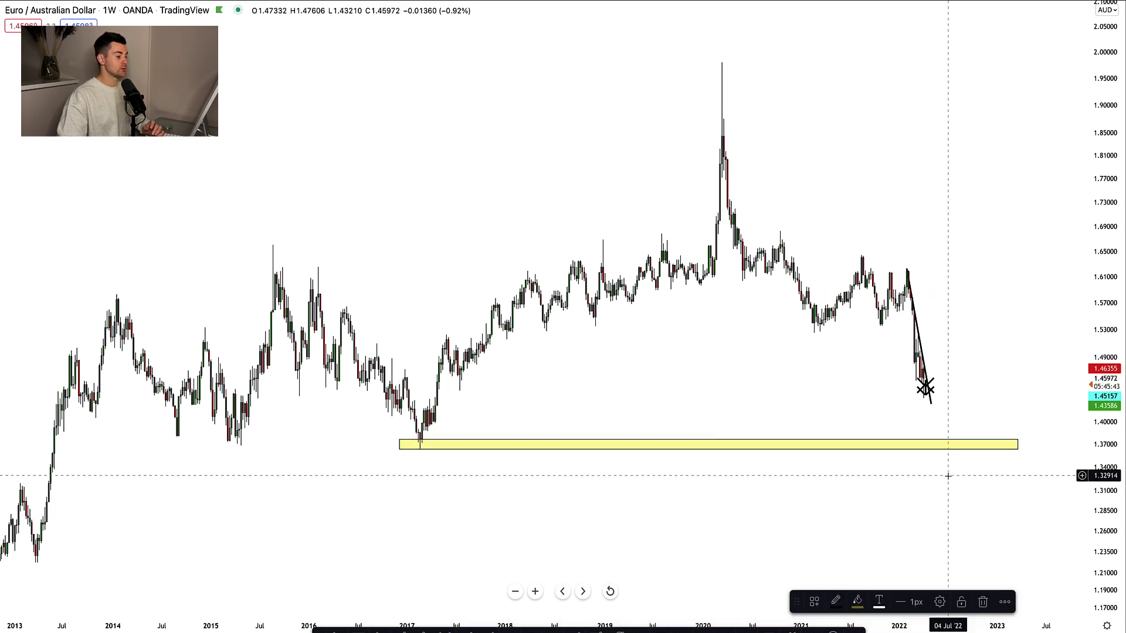
# Step: Switch the chart to 4 hours and place a second short position beside the first with entry 1.45157, stop 1.46355 and target 1.37664
pyautogui.write('1D')
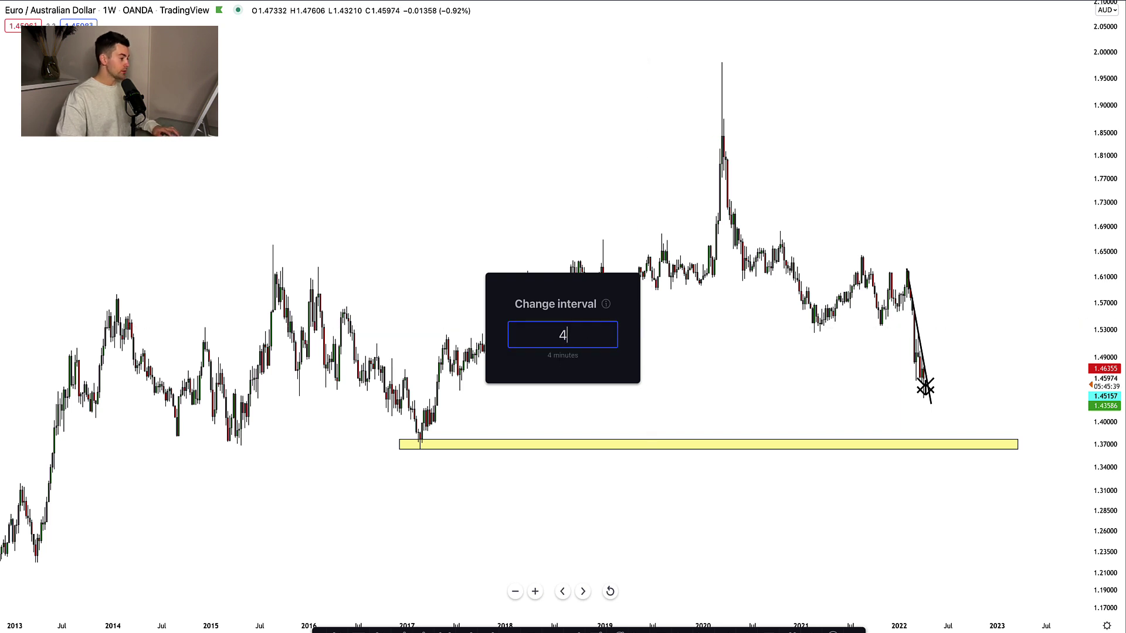
pyautogui.press('Return')
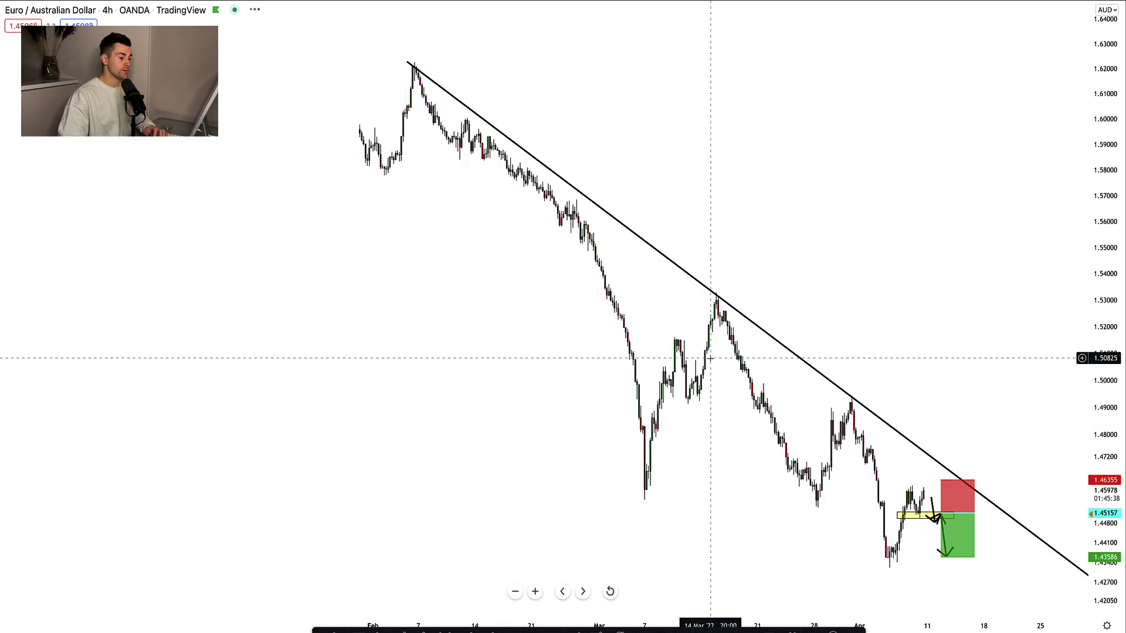
pyautogui.moveTo(1094, 435); pyautogui.dragTo(1090, 389)
pyautogui.moveTo(991, 422); pyautogui.dragTo(759, 156)
pyautogui.moveTo(687, 314)
pyautogui.mouseDown()
pyautogui.moveTo(742, 329)
pyautogui.moveTo(722, 564)
pyautogui.moveTo(723, 554)
pyautogui.mouseUp()
pyautogui.click(817, 503)
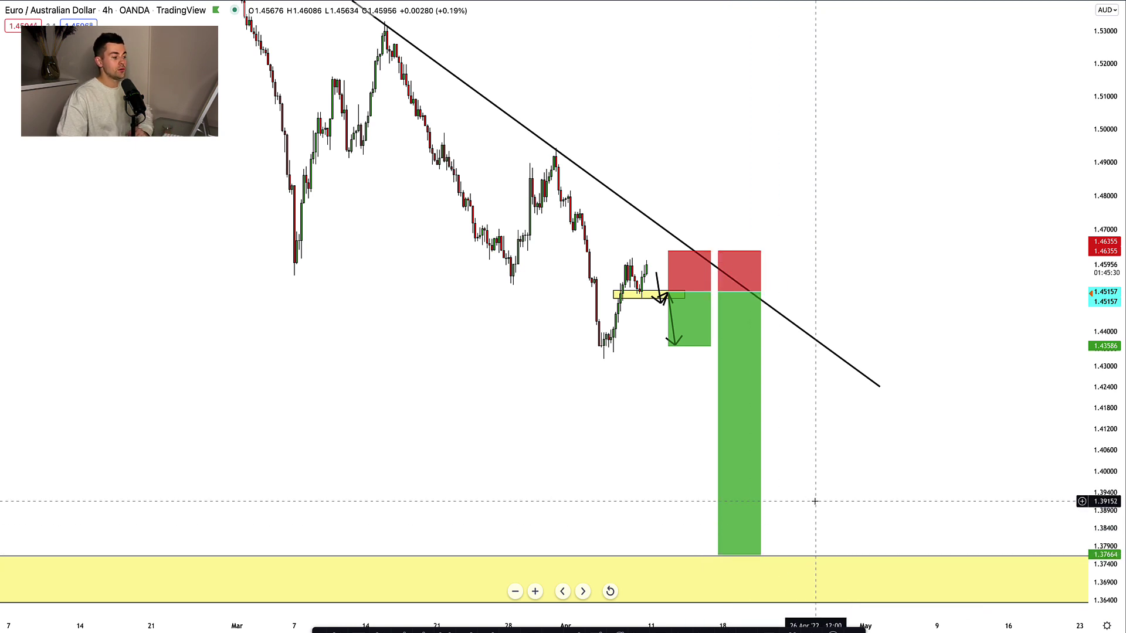
pyautogui.moveTo(803, 489); pyautogui.dragTo(812, 490)
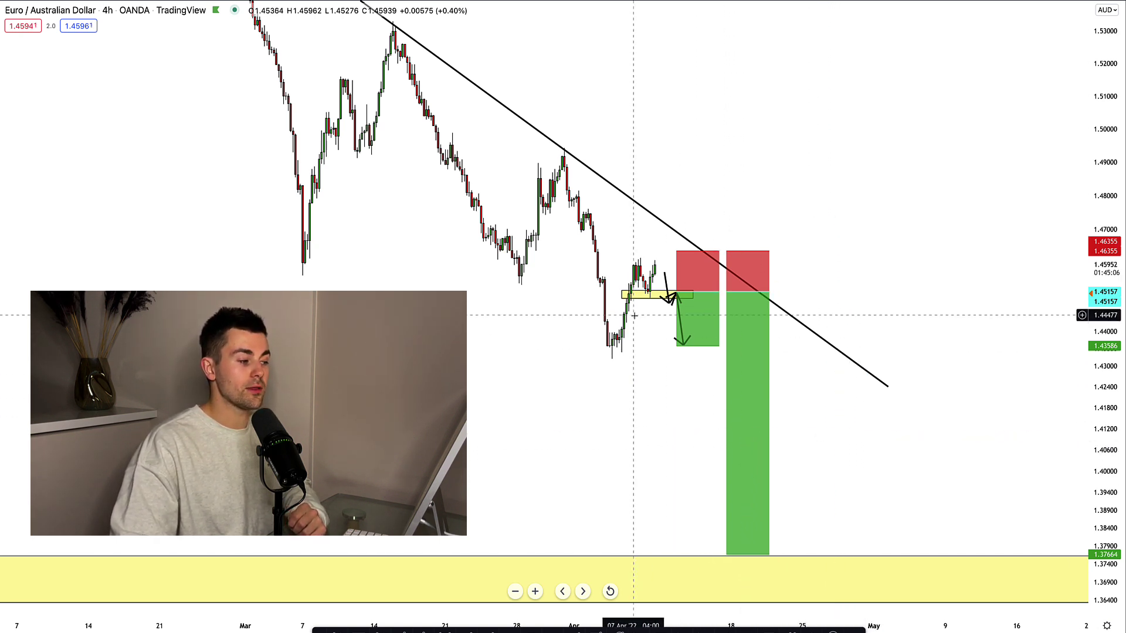
pyautogui.moveTo(1107, 490); pyautogui.dragTo(1108, 505)
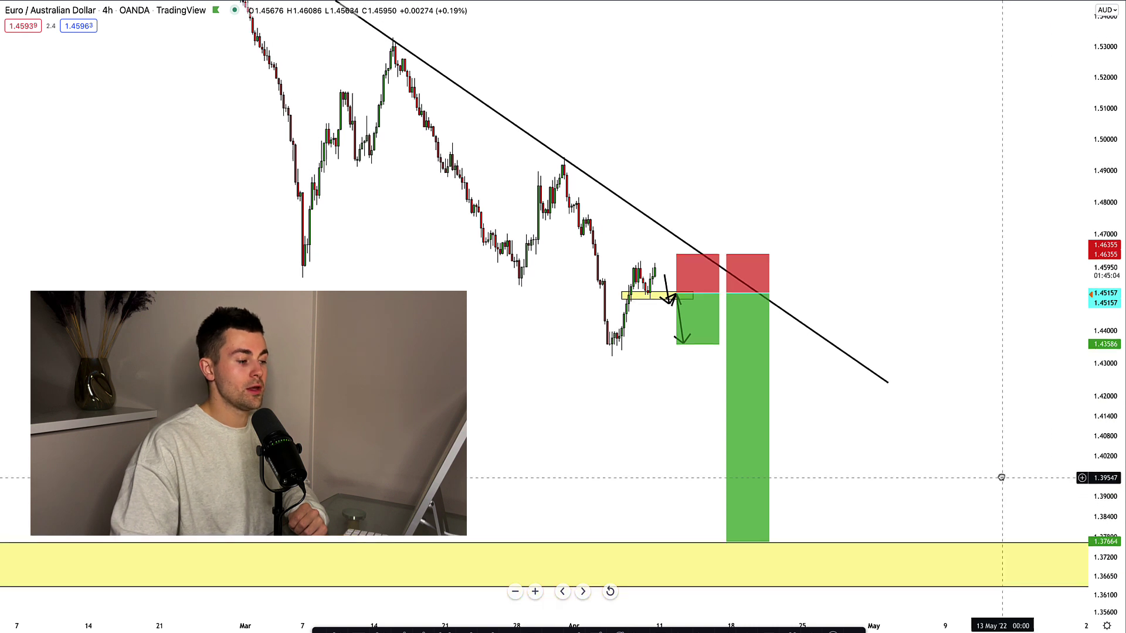
pyautogui.moveTo(1000, 478); pyautogui.dragTo(995, 466)
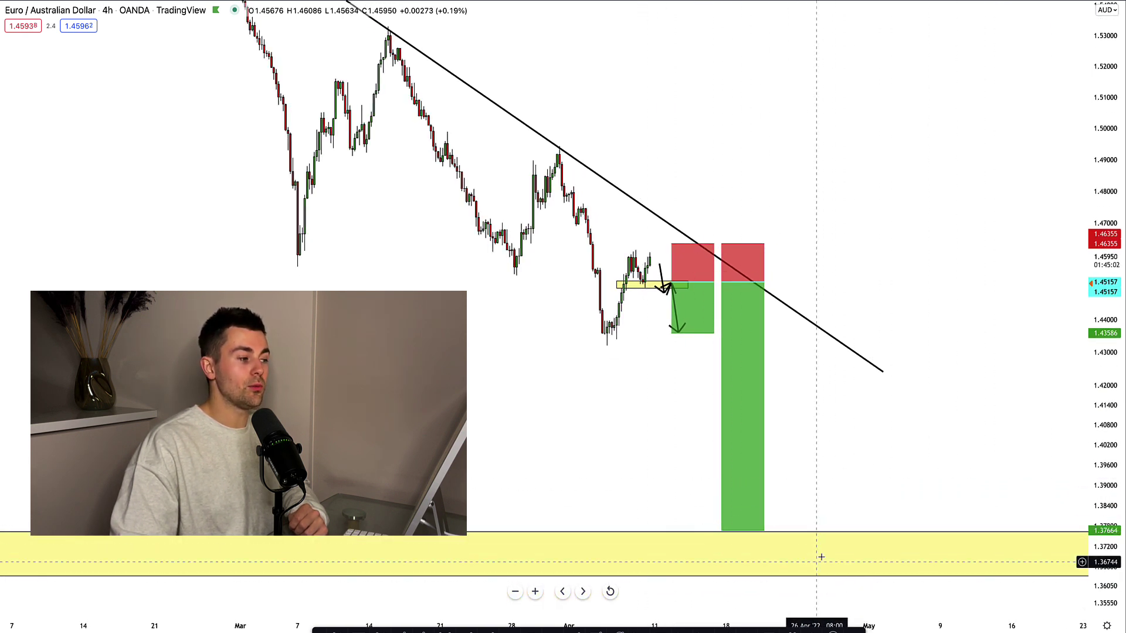
pyautogui.moveTo(854, 466); pyautogui.dragTo(851, 466)
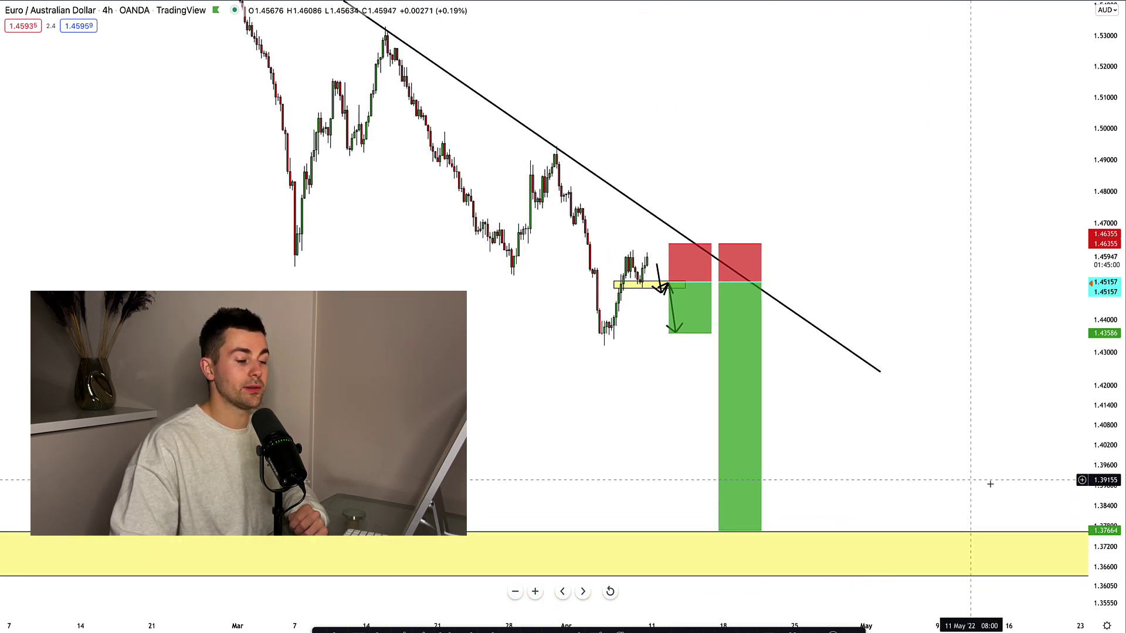
pyautogui.moveTo(1112, 507); pyautogui.dragTo(1112, 478)
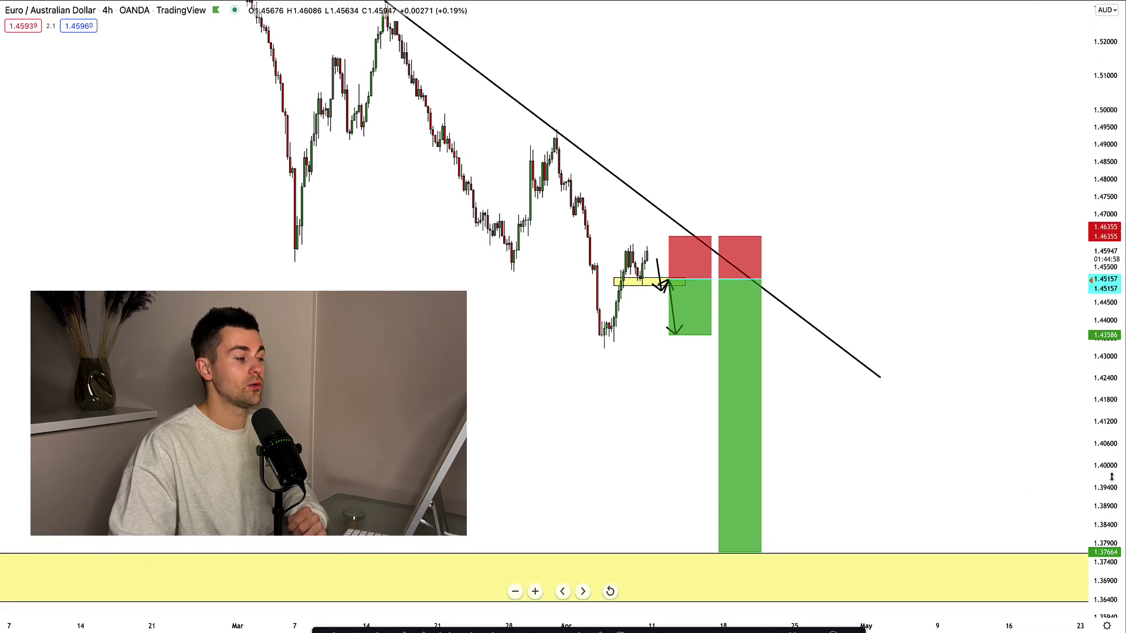
pyautogui.moveTo(920, 477); pyautogui.dragTo(940, 479)
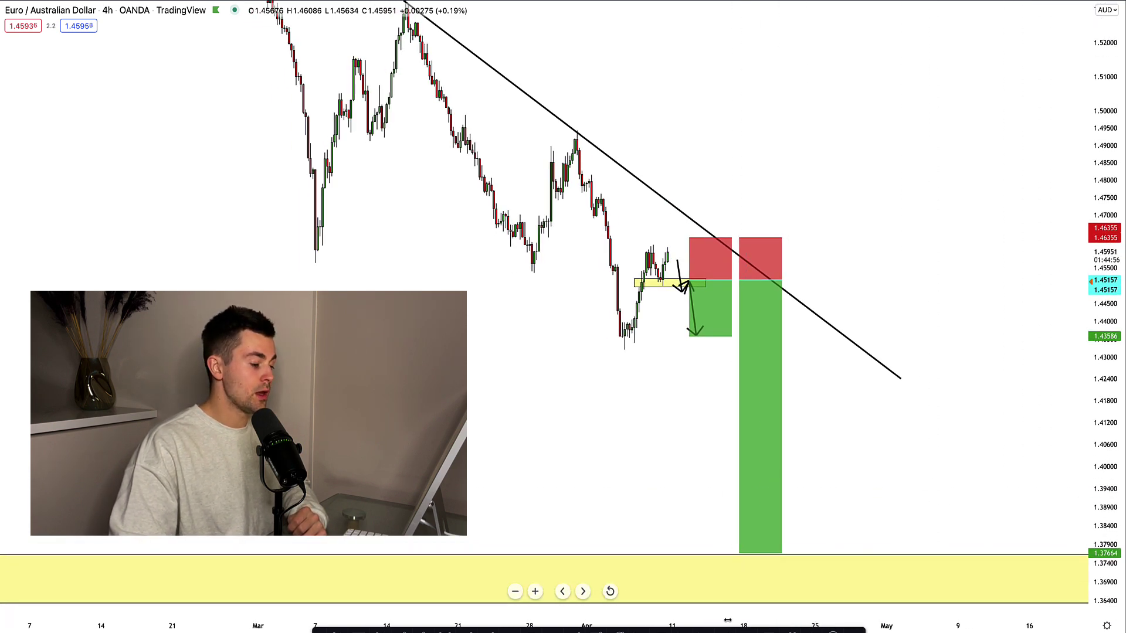
# Step: Try to outline the wedge between the trend line and the small yellow zone with a triangle starting on 8 Apr
pyautogui.scroll(3, 824, 505)
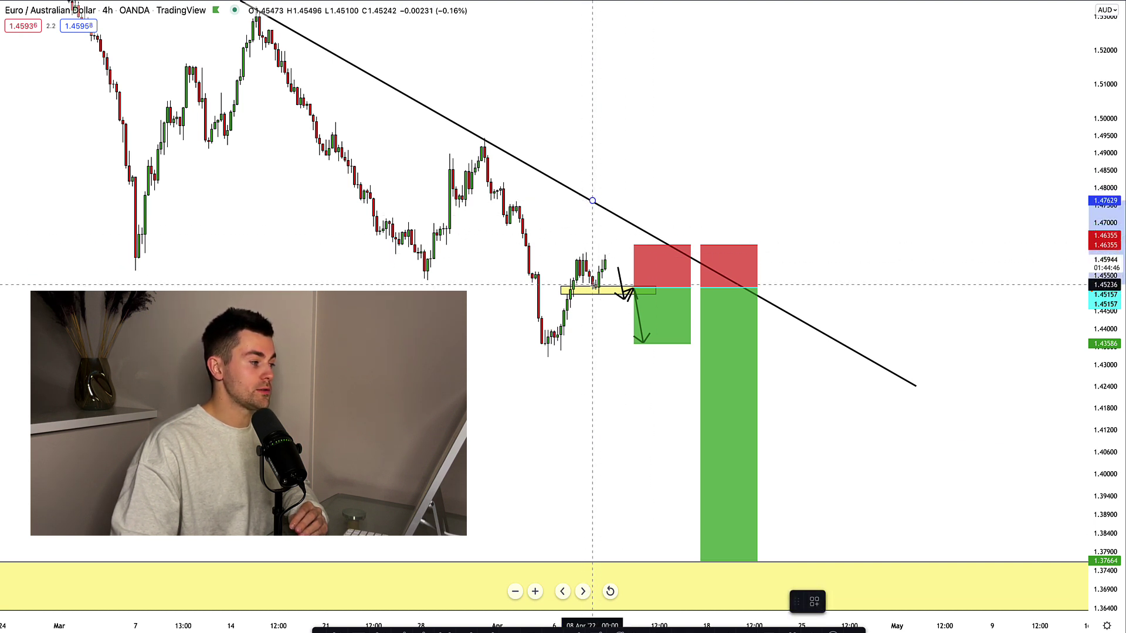
pyautogui.click(592, 285)
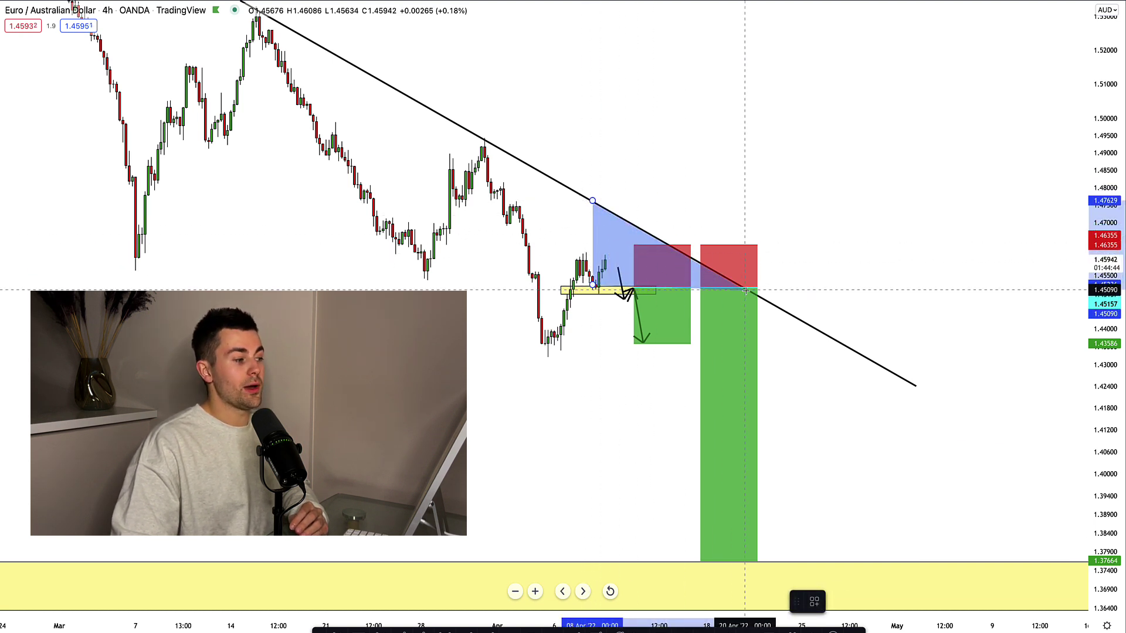
pyautogui.press('Escape')
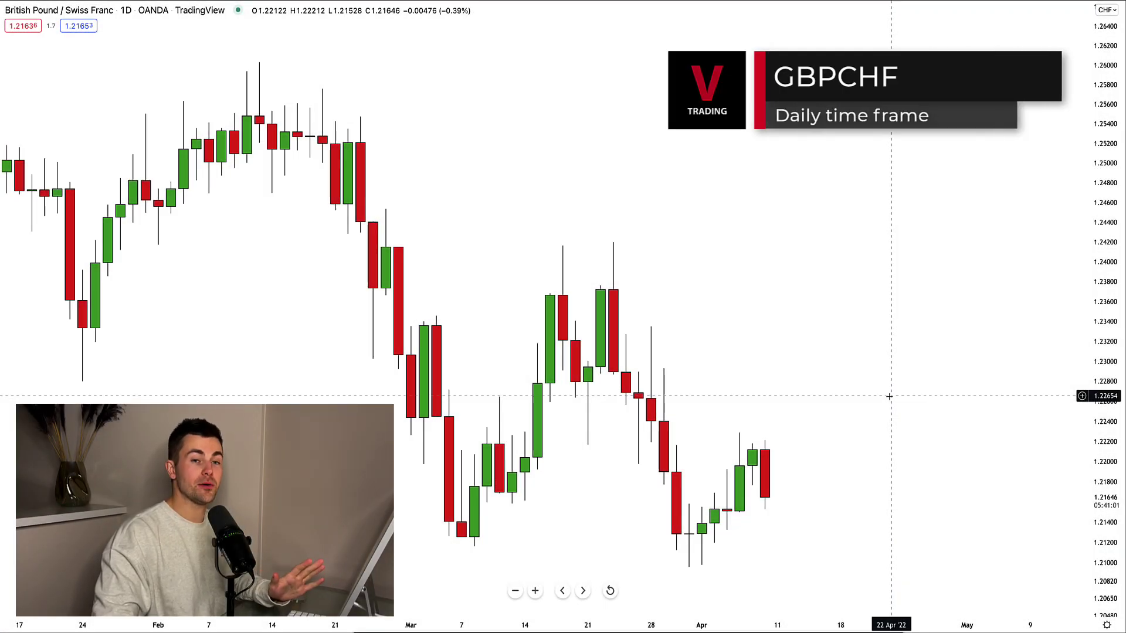
# Step: On the GBP/CHF daily chart, draw a yellow rectangle across the March and April lows between about 1.2130 and 1.2105, ending about 20 Apr
pyautogui.scroll(-4, 890, 397)
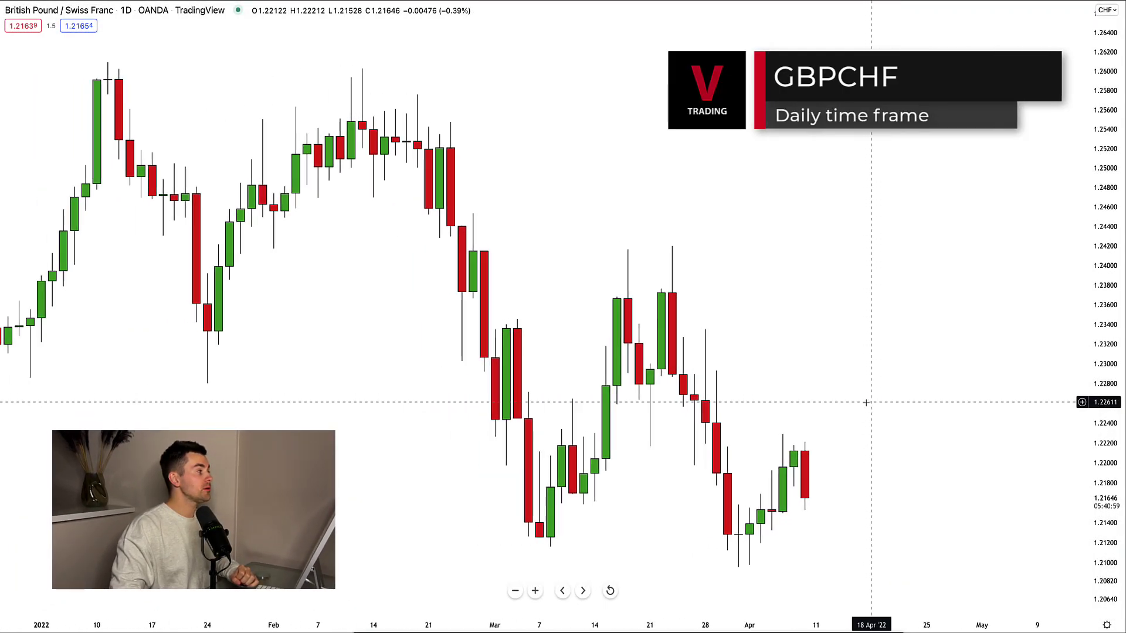
pyautogui.scroll(-5, 906, 458)
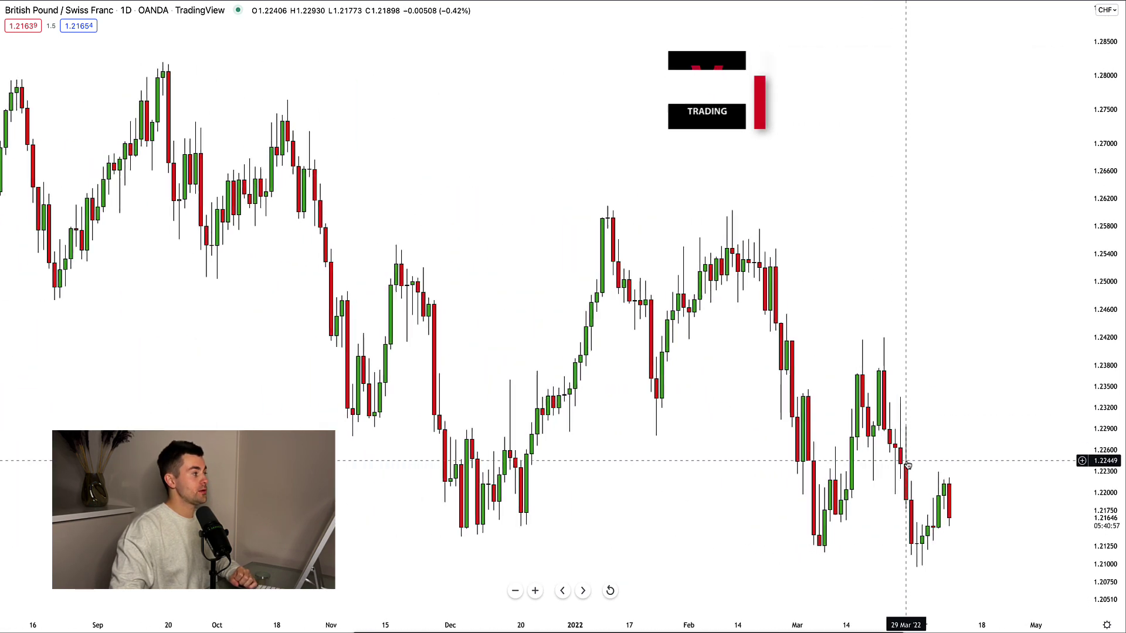
pyautogui.scroll(-1, 906, 463)
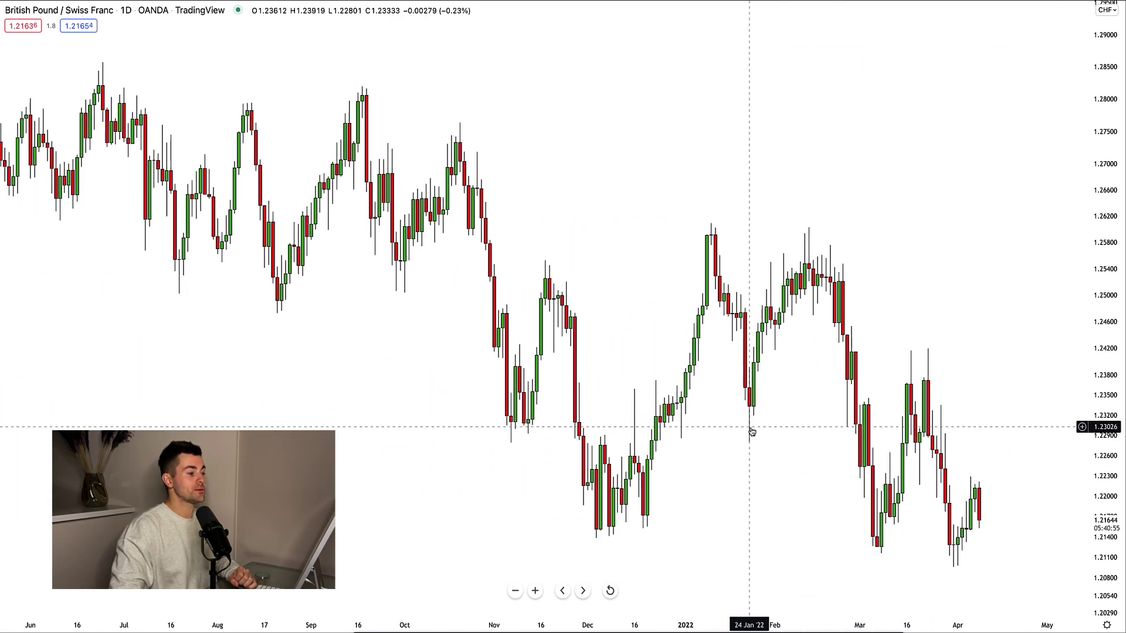
pyautogui.scroll(-2, 750, 430)
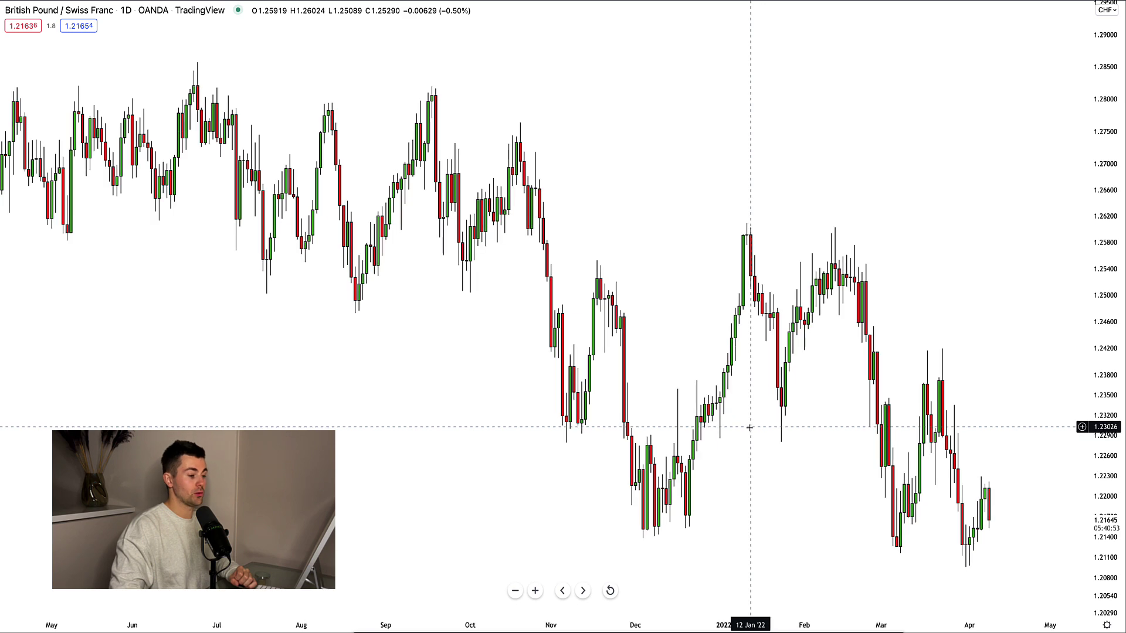
pyautogui.scroll(3, 748, 427)
pyautogui.scroll(3, 997, 427)
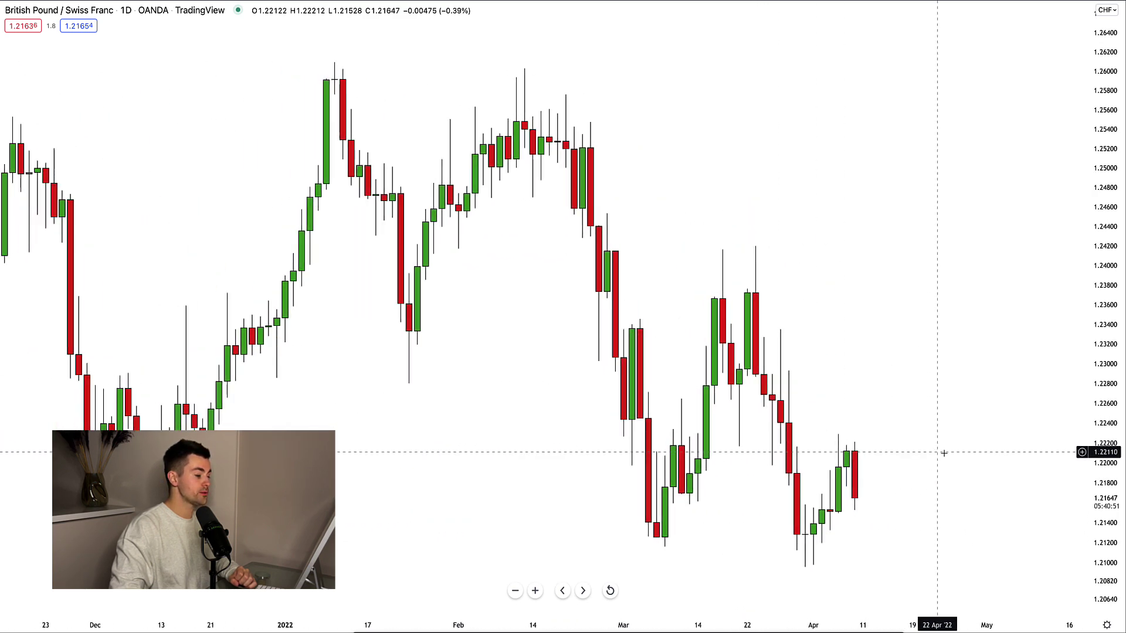
pyautogui.moveTo(1110, 452); pyautogui.dragTo(1108, 492)
pyautogui.moveTo(992, 474); pyautogui.dragTo(956, 465)
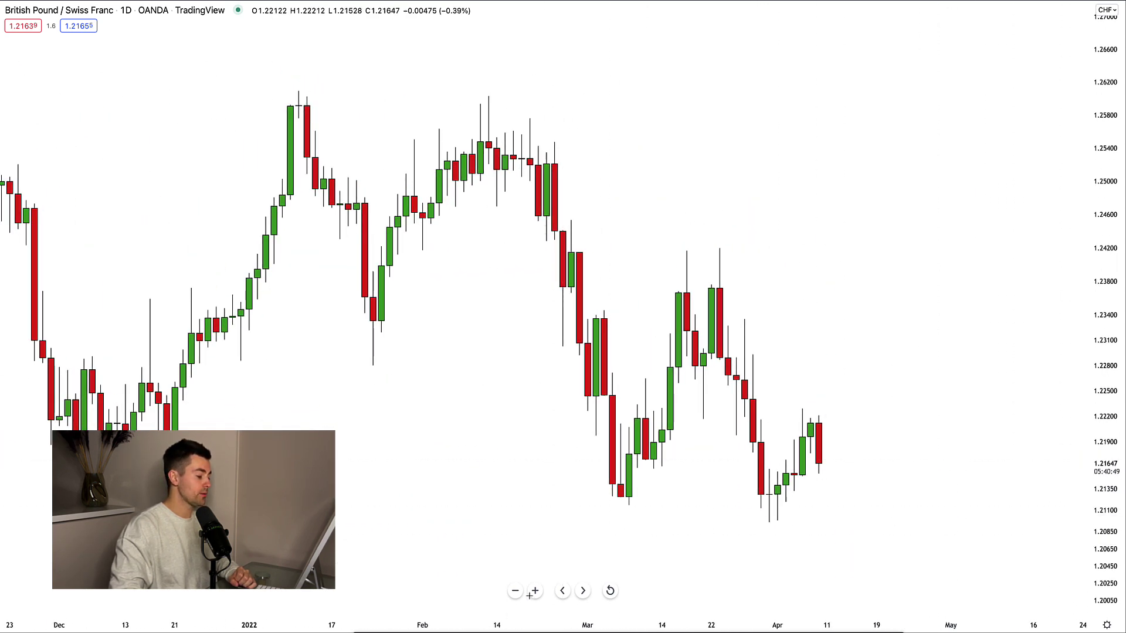
pyautogui.moveTo(563, 494); pyautogui.dragTo(885, 514)
# Step: Draw a second yellow rectangle between about 1.2270 and 1.2214, ending 18 Apr, and extend its start back to about 2 Mar
pyautogui.moveTo(667, 472); pyautogui.dragTo(649, 470)
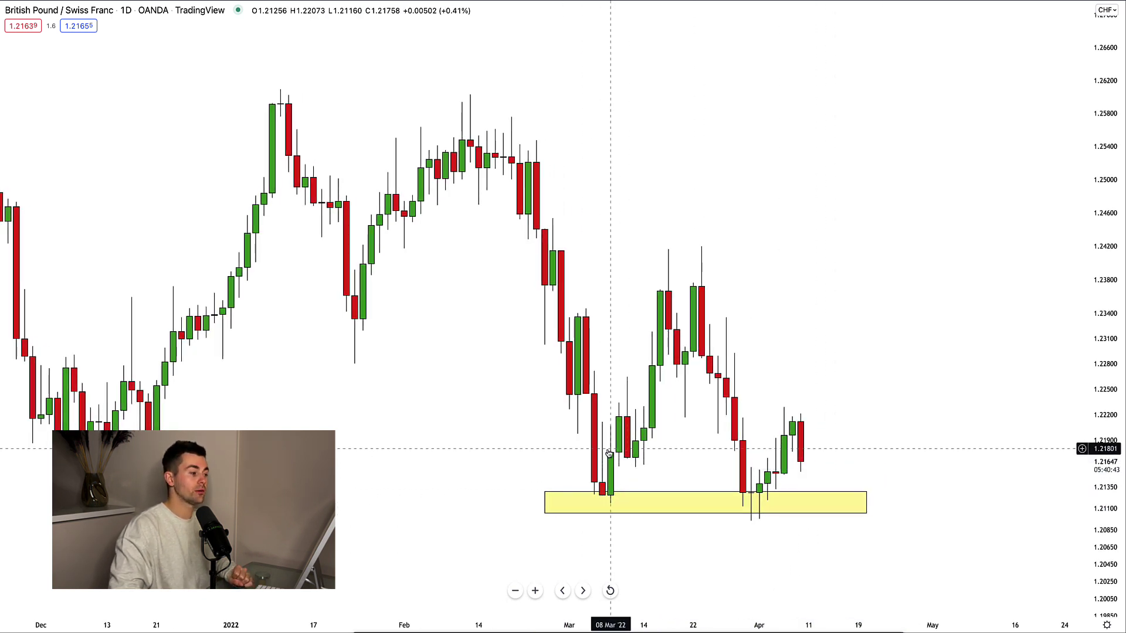
pyautogui.moveTo(876, 448); pyautogui.dragTo(849, 447)
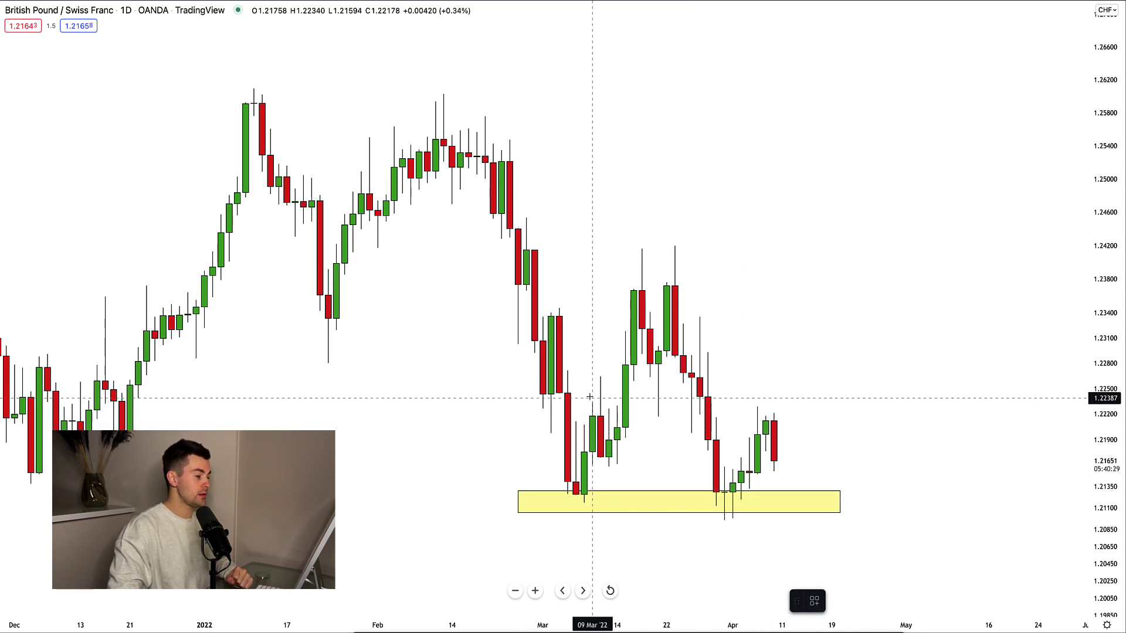
pyautogui.moveTo(584, 371); pyautogui.dragTo(823, 419)
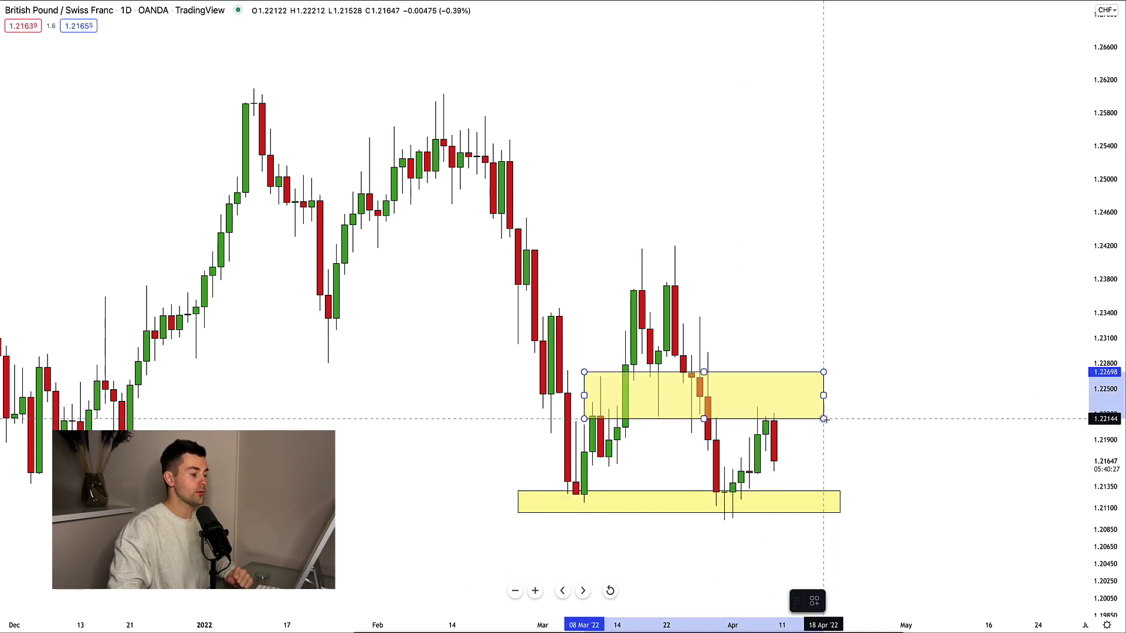
pyautogui.moveTo(583, 395); pyautogui.dragTo(551, 397)
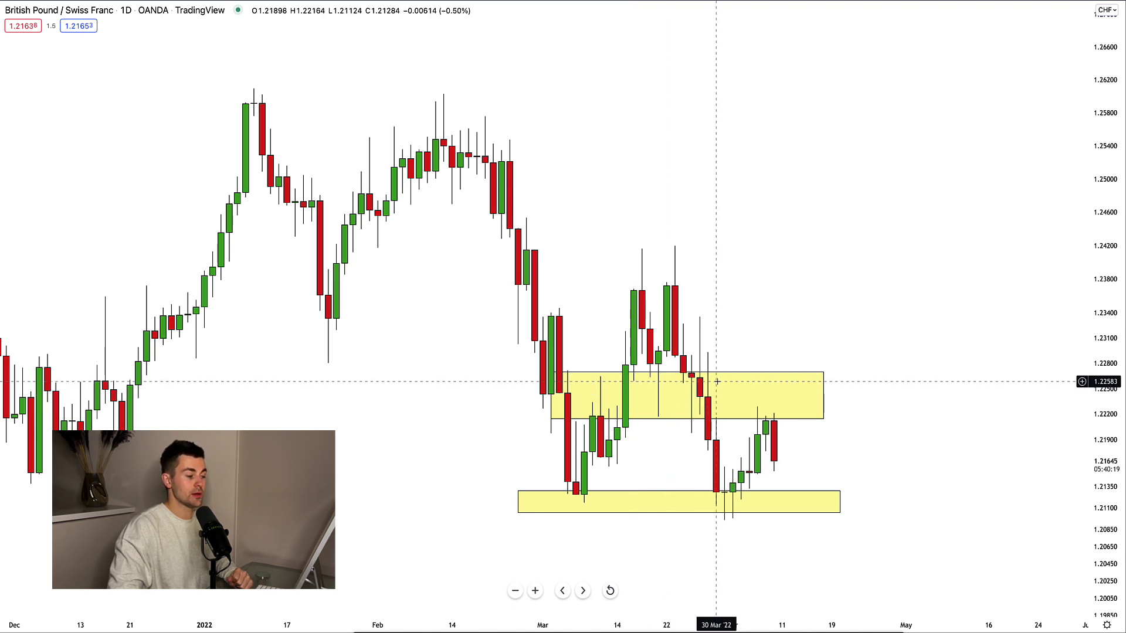
pyautogui.click(667, 376)
pyautogui.click(658, 380)
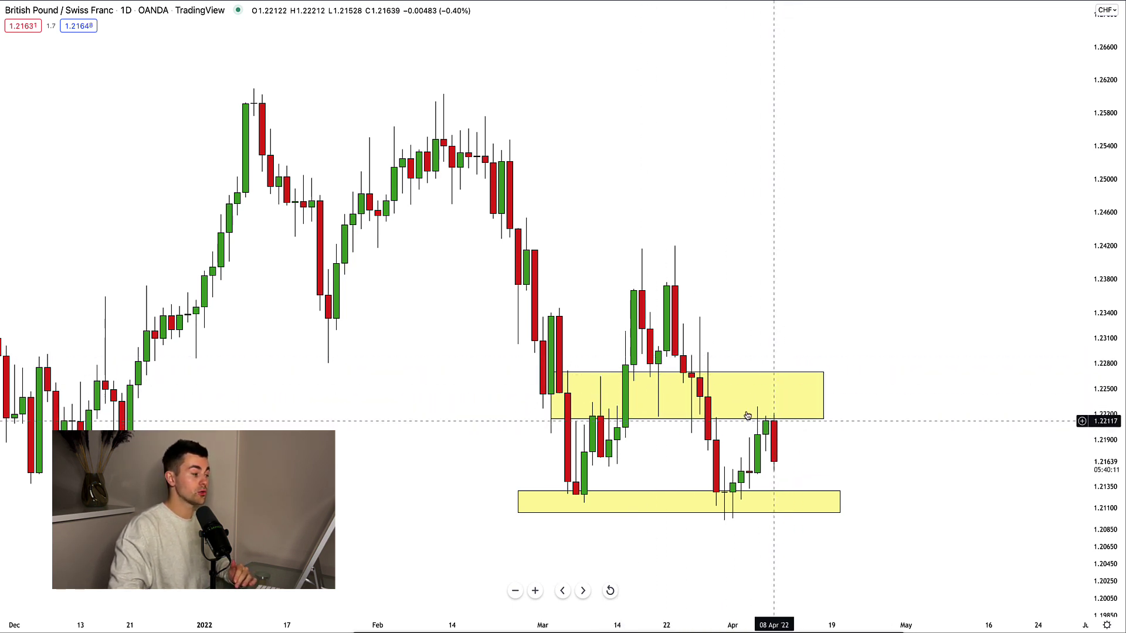
# Step: Switch the GBP/CHF chart interval to 4 hours to show recent price action between the two yellow zones
pyautogui.write('4H')
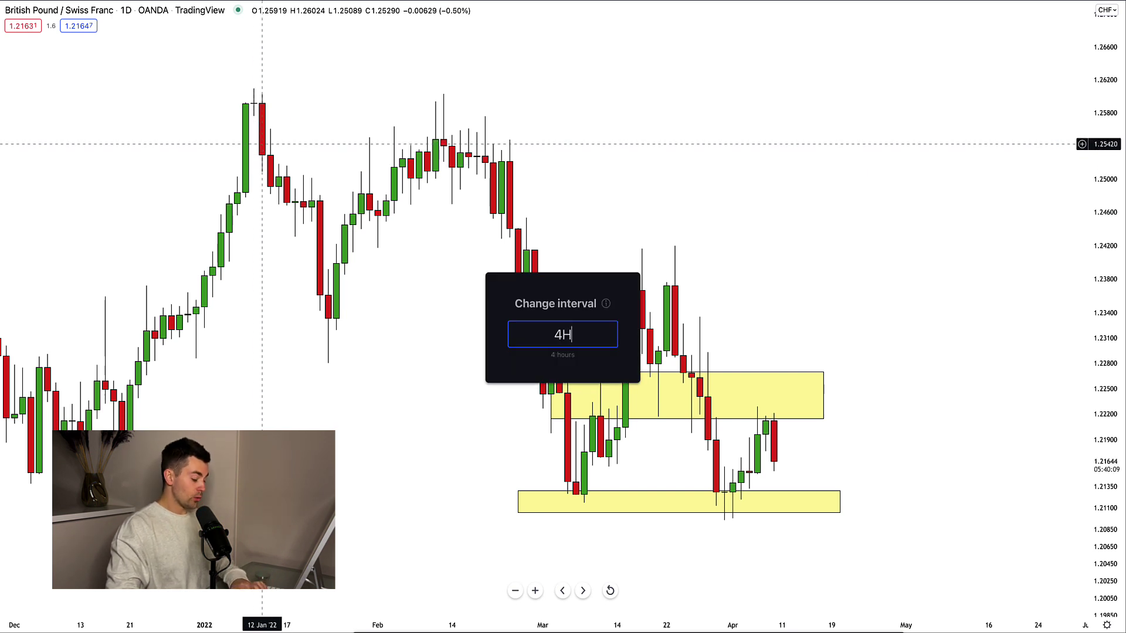
pyautogui.press('Return')
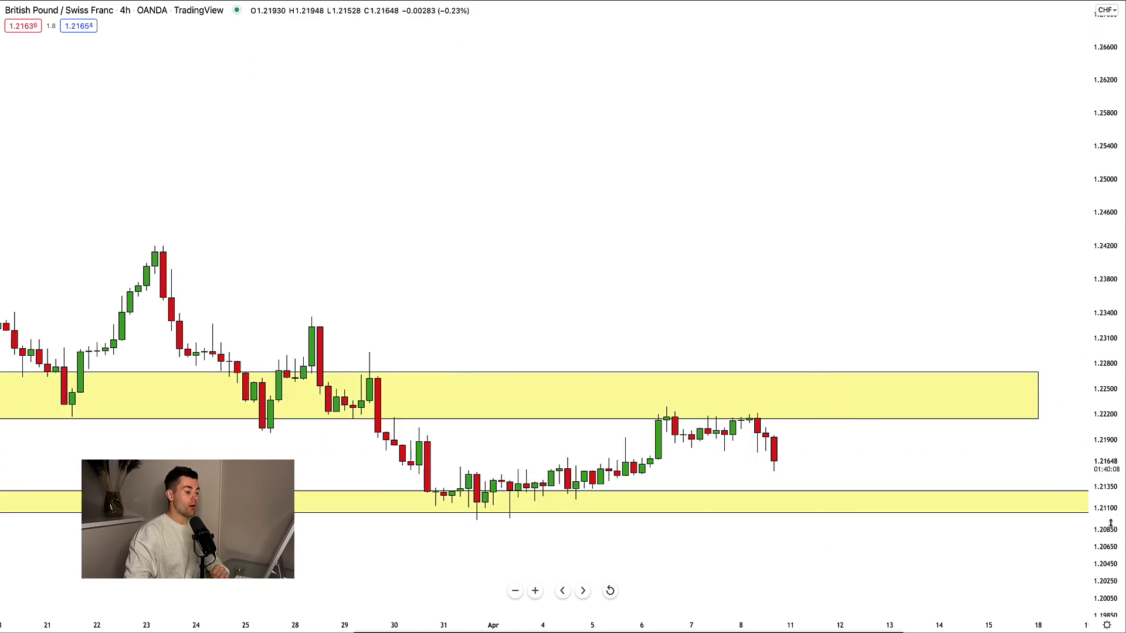
pyautogui.moveTo(1111, 523); pyautogui.dragTo(1023, 287)
pyautogui.moveTo(868, 578); pyautogui.dragTo(856, 337)
pyautogui.moveTo(845, 404); pyautogui.dragTo(864, 397)
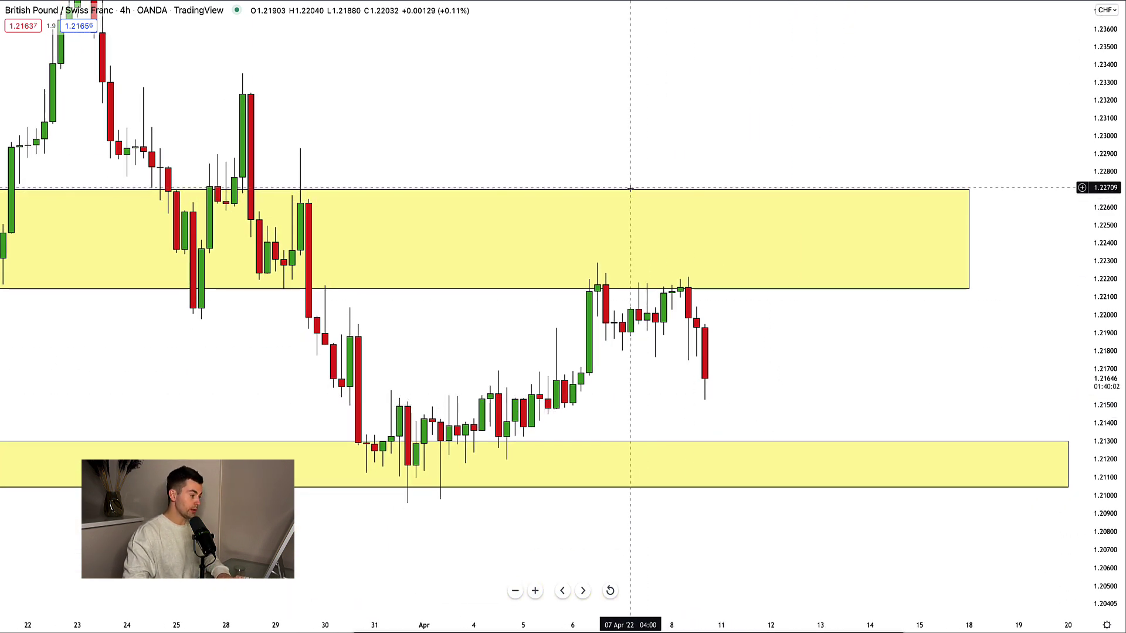
pyautogui.moveTo(770, 371); pyautogui.dragTo(757, 364)
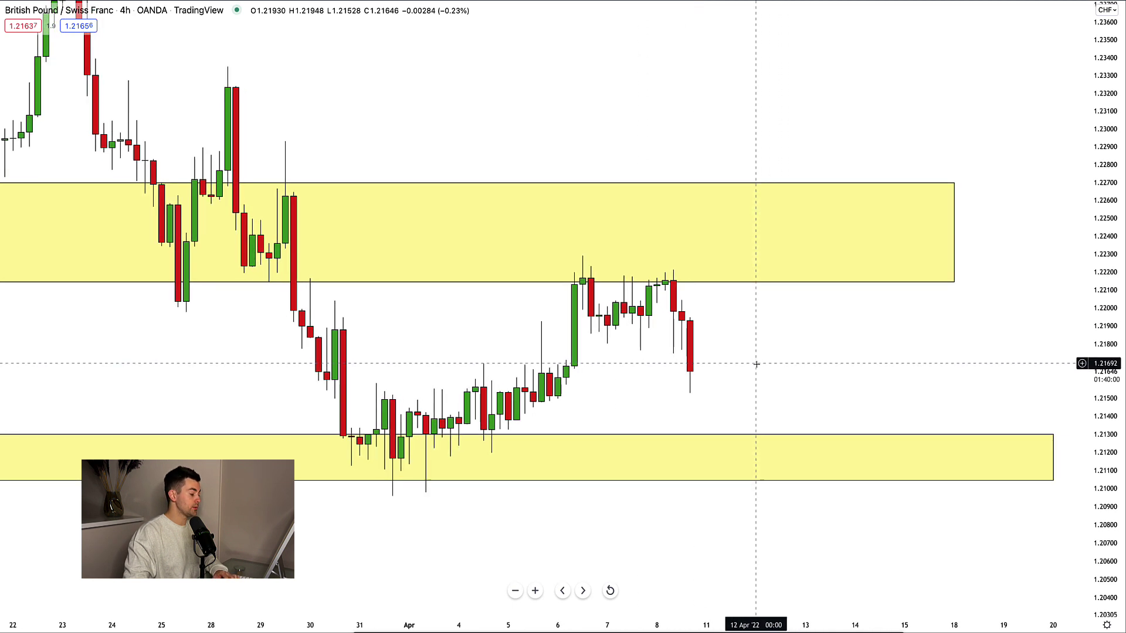
# Step: Try to trace the 6 to 8 Apr price swings with a zigzag through about 1.2231, 1.2181, 1.2218 and 1.2177
pyautogui.hotkey('alt', 't')
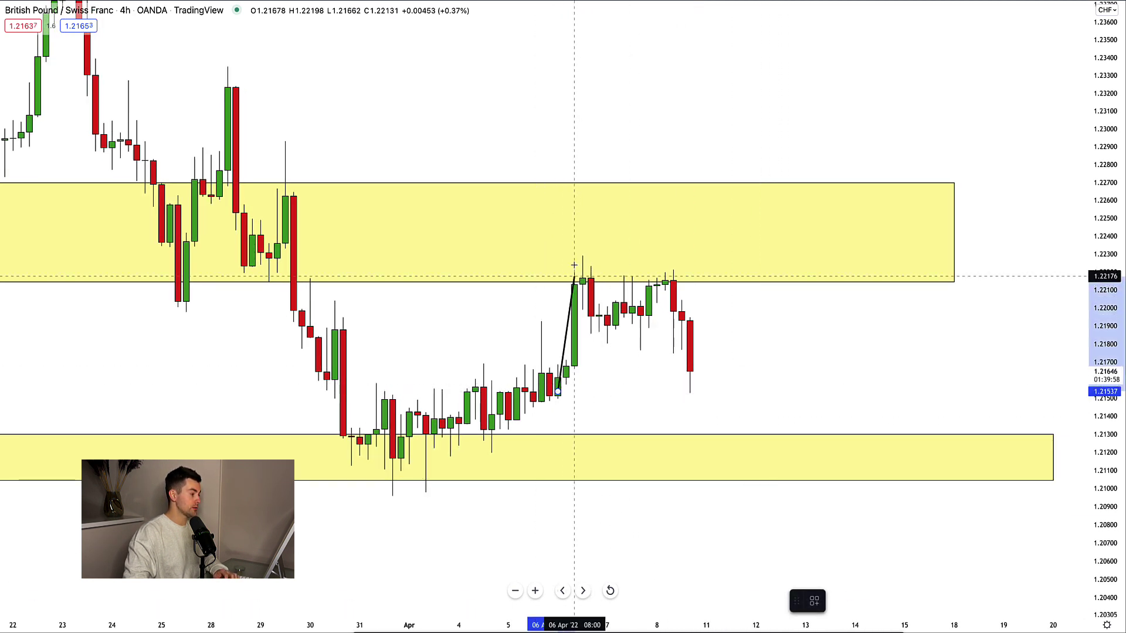
pyautogui.click(561, 379)
pyautogui.click(583, 252)
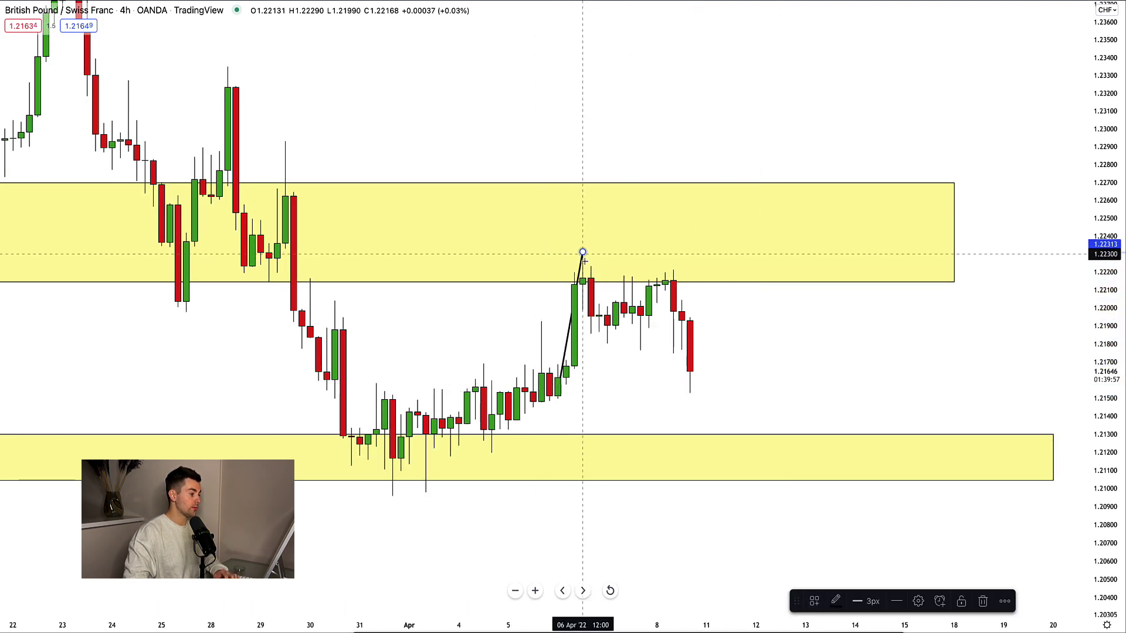
pyautogui.click(607, 340)
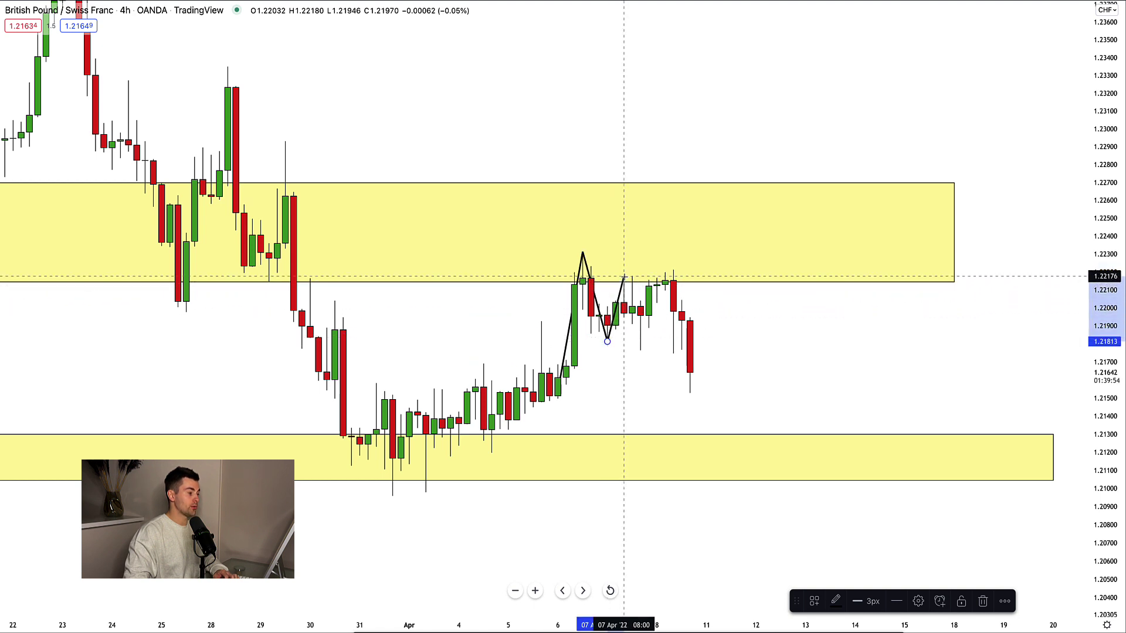
pyautogui.click(624, 275)
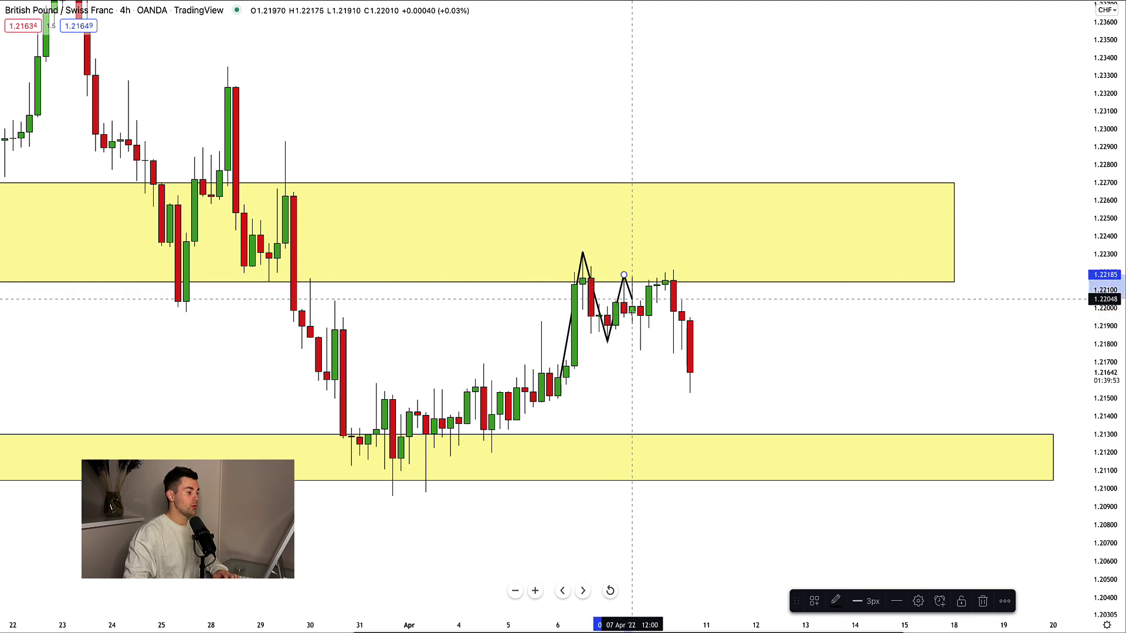
pyautogui.click(640, 349)
pyautogui.click(673, 270)
pyautogui.click(736, 337)
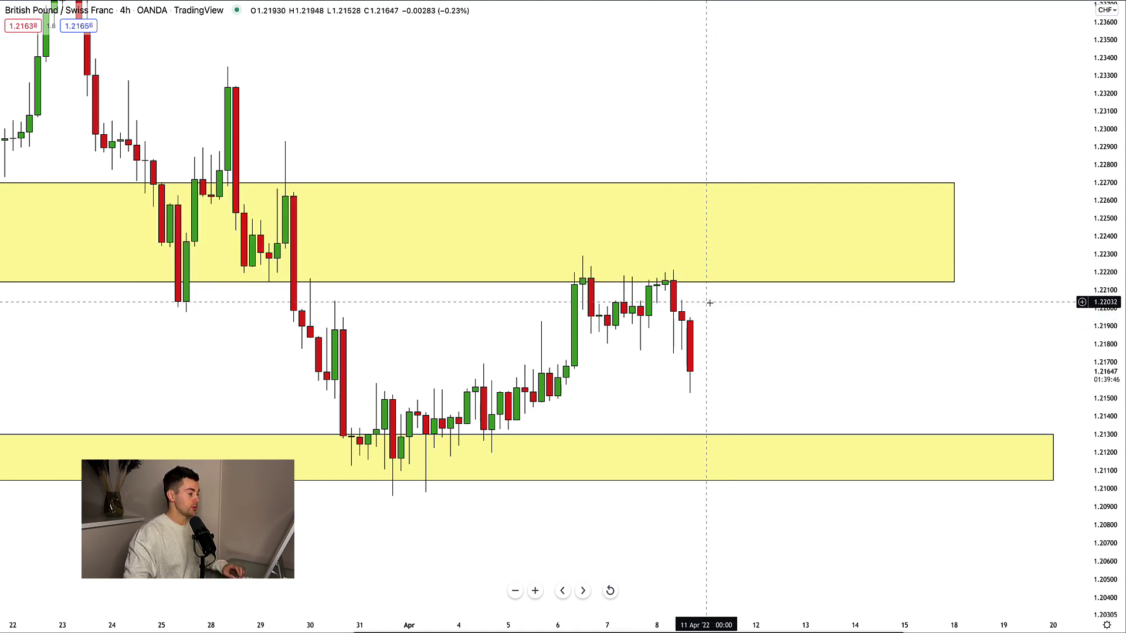
pyautogui.moveTo(762, 351); pyautogui.dragTo(749, 338)
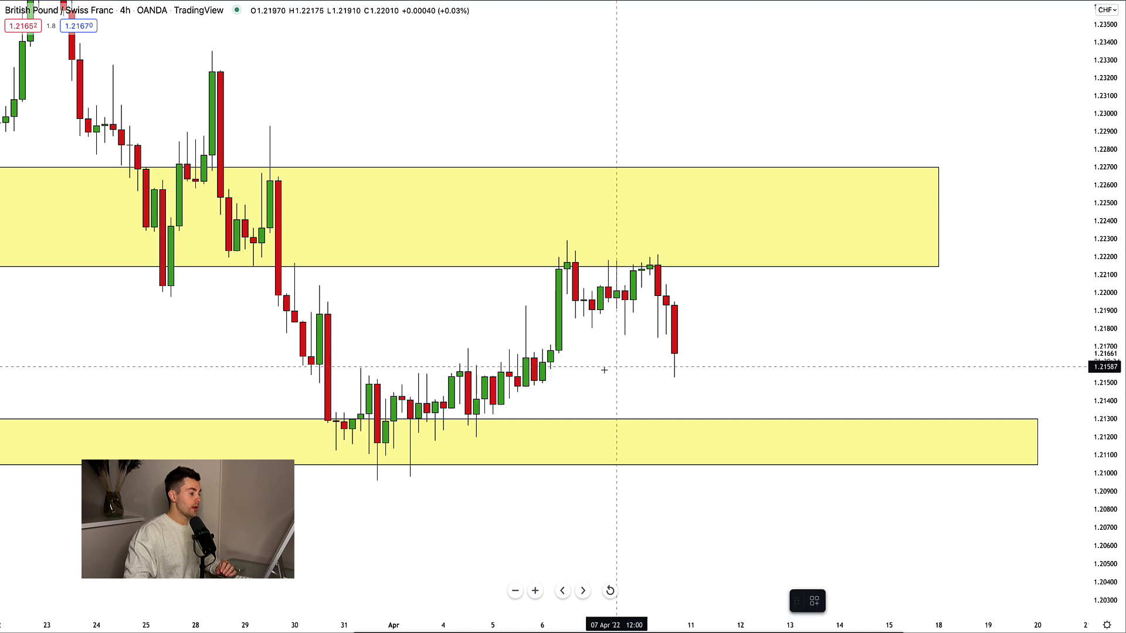
pyautogui.click(583, 378)
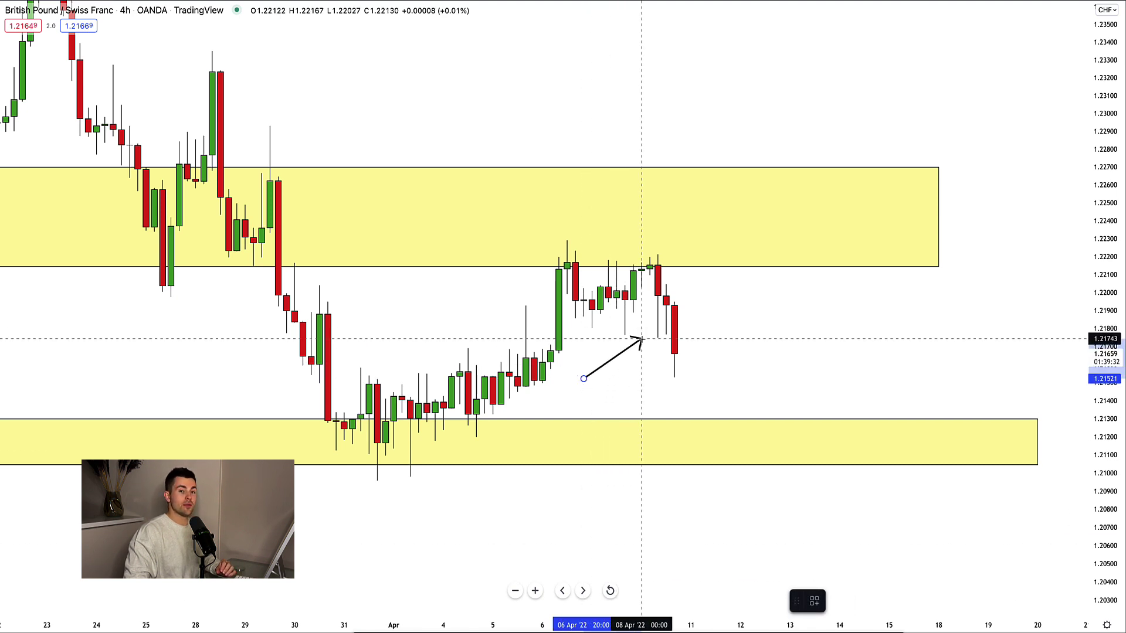
pyautogui.press('Escape')
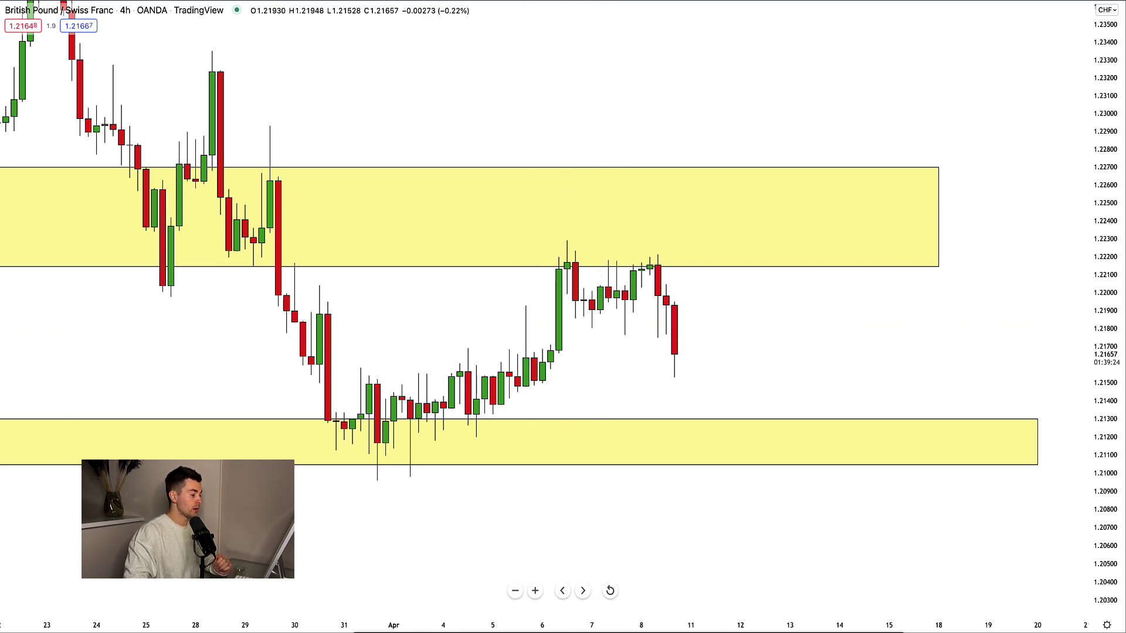
pyautogui.click(493, 295)
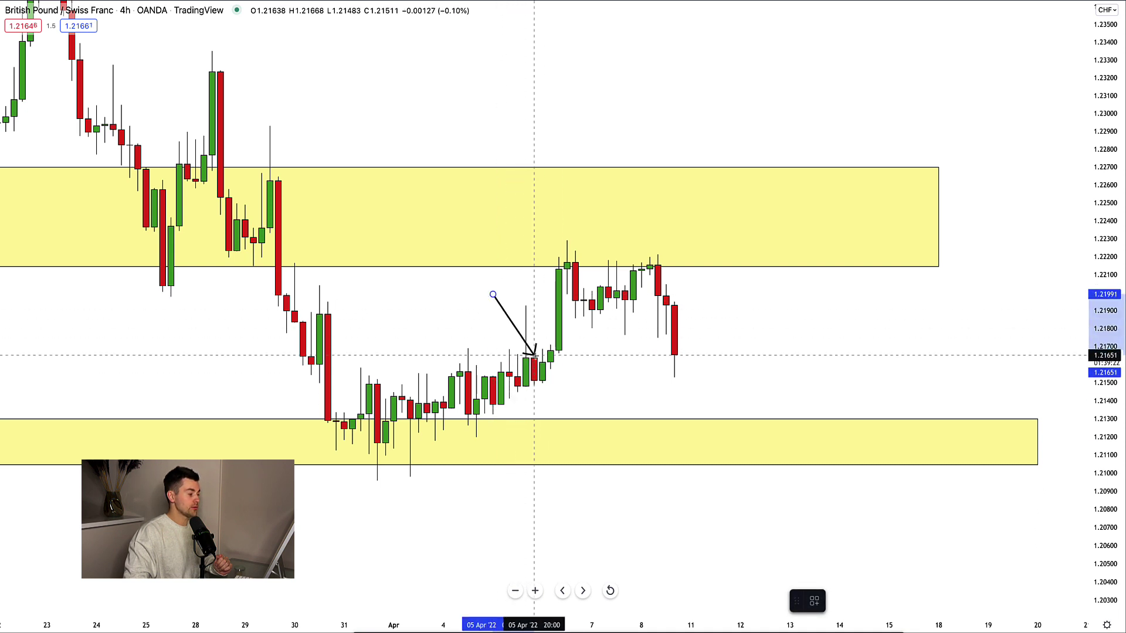
pyautogui.press('Escape')
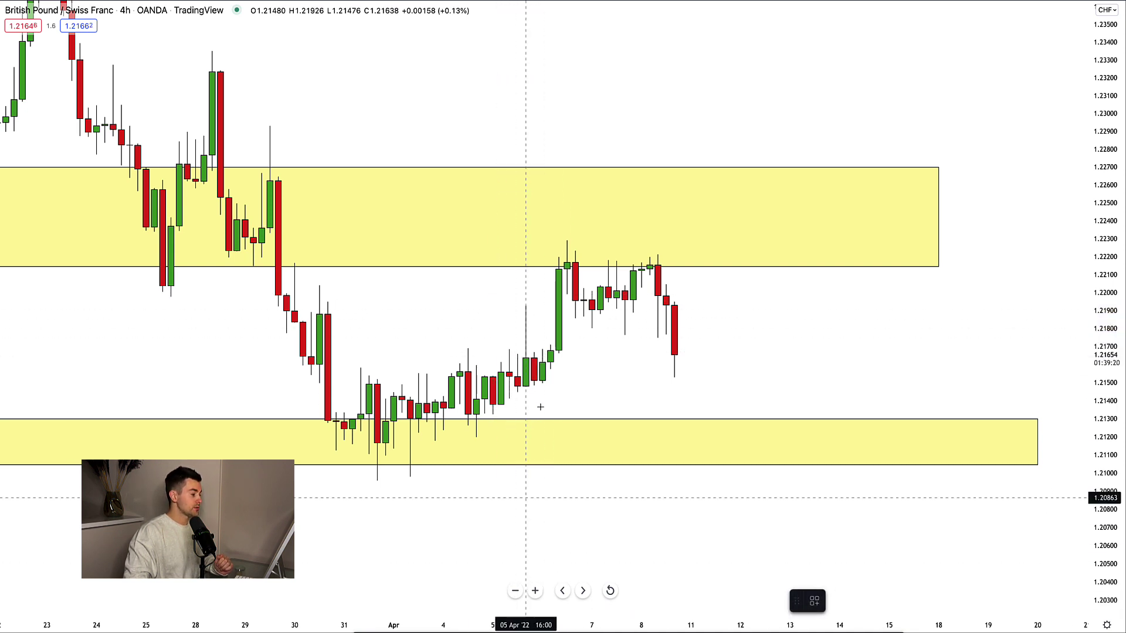
# Step: Draw a small yellow rectangle from 5 to 12 Apr between about 1.2190 and 1.2164
pyautogui.moveTo(492, 358); pyautogui.dragTo(741, 313)
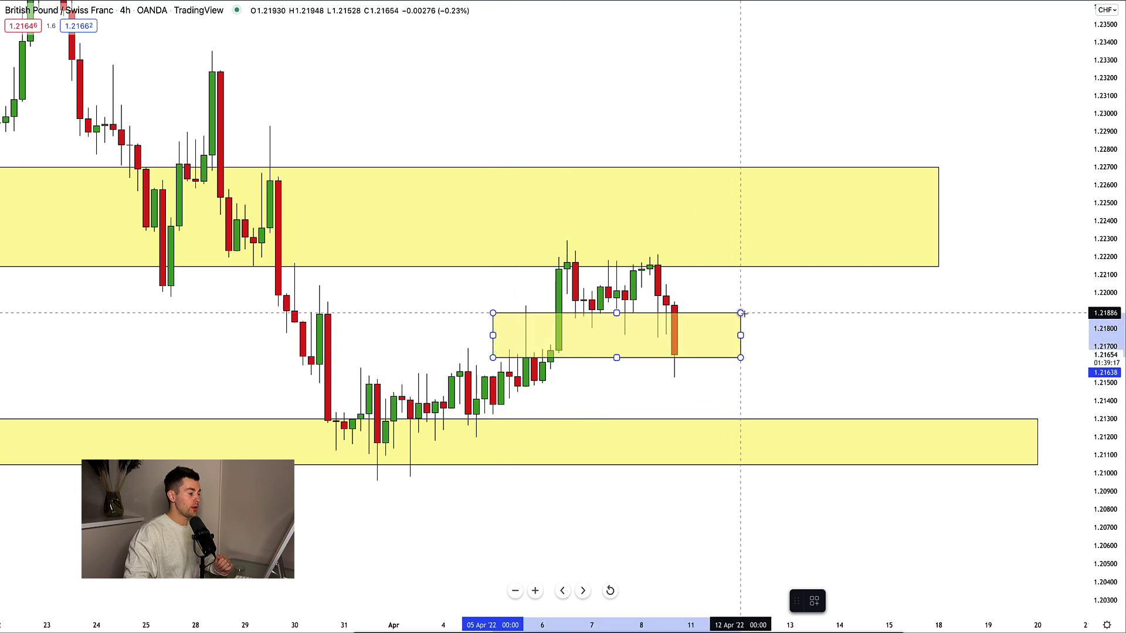
pyautogui.click(791, 350)
pyautogui.moveTo(790, 349); pyautogui.dragTo(787, 350)
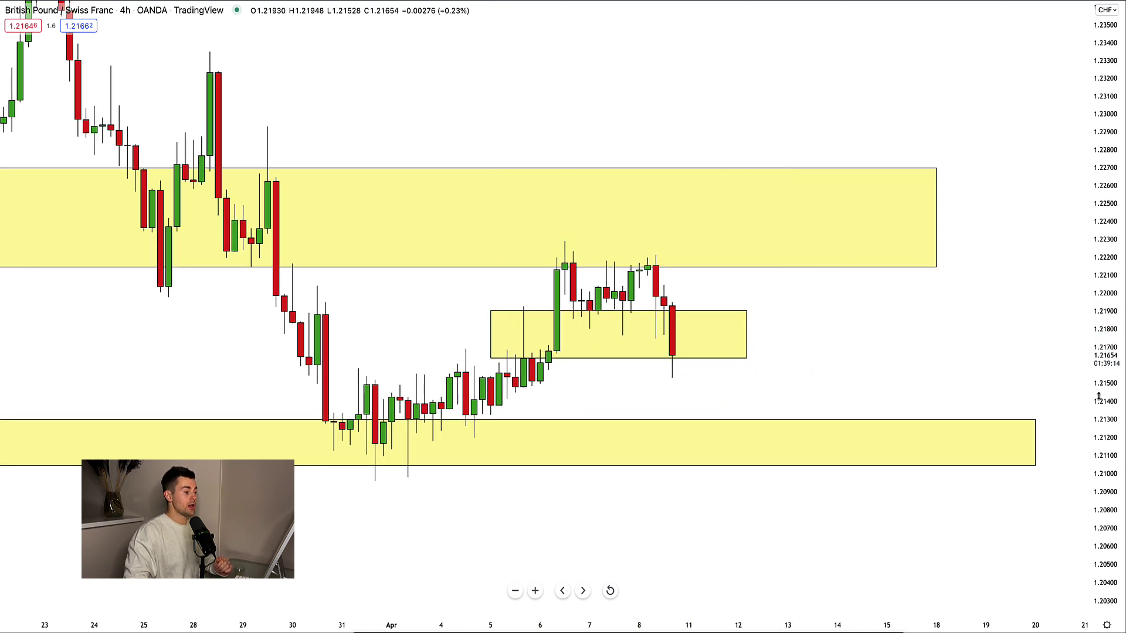
# Step: Draw three arrows after the last candle: down to about 1.2158, up to about 1.2190, and down into the lower zone at about 1.2119
pyautogui.moveTo(1098, 396); pyautogui.dragTo(1099, 375)
pyautogui.moveTo(900, 364); pyautogui.dragTo(883, 345)
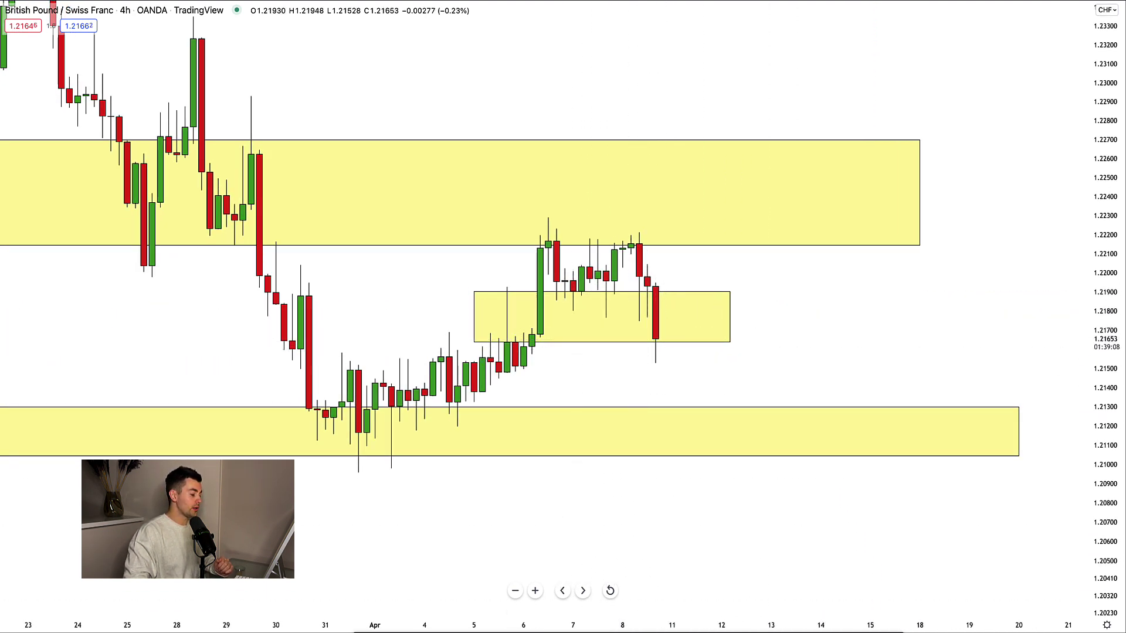
pyautogui.click(672, 316)
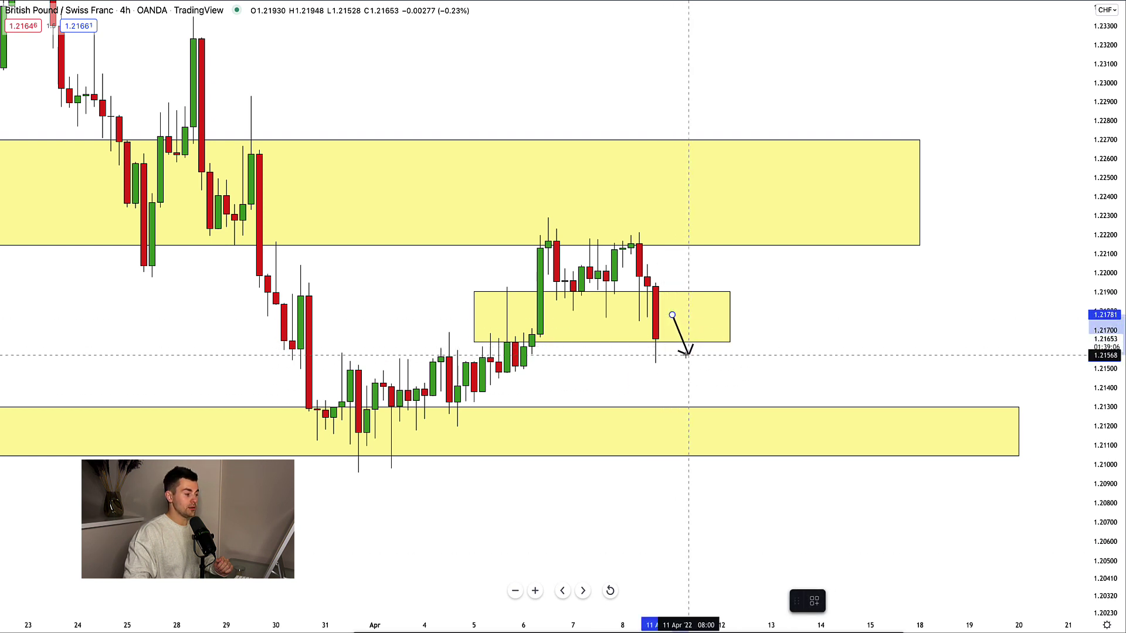
pyautogui.click(689, 352)
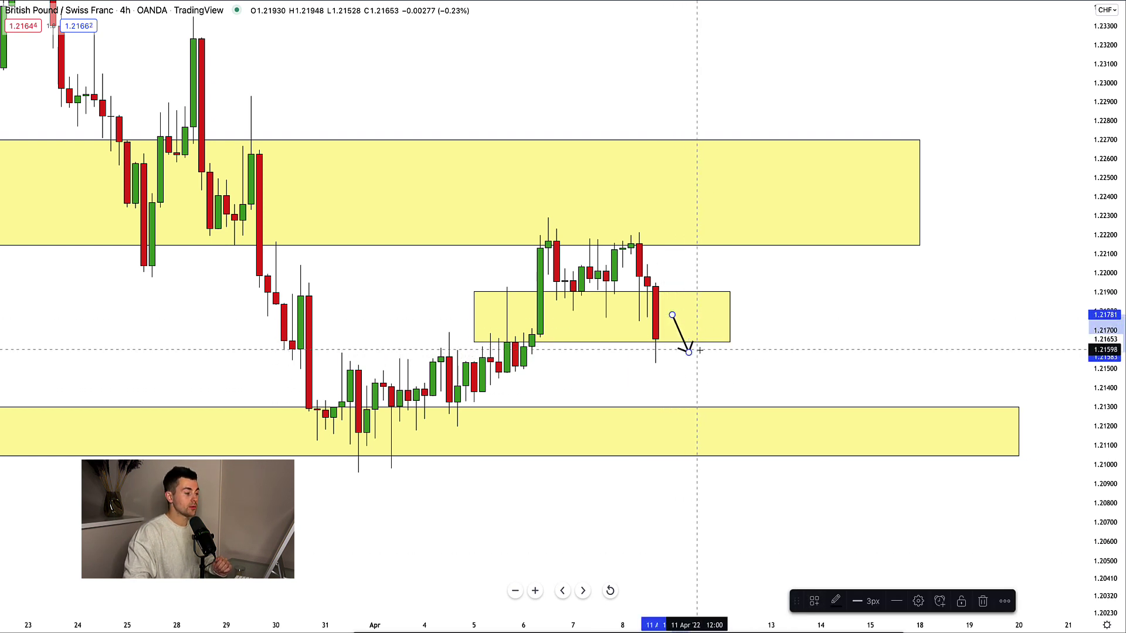
pyautogui.click(697, 356)
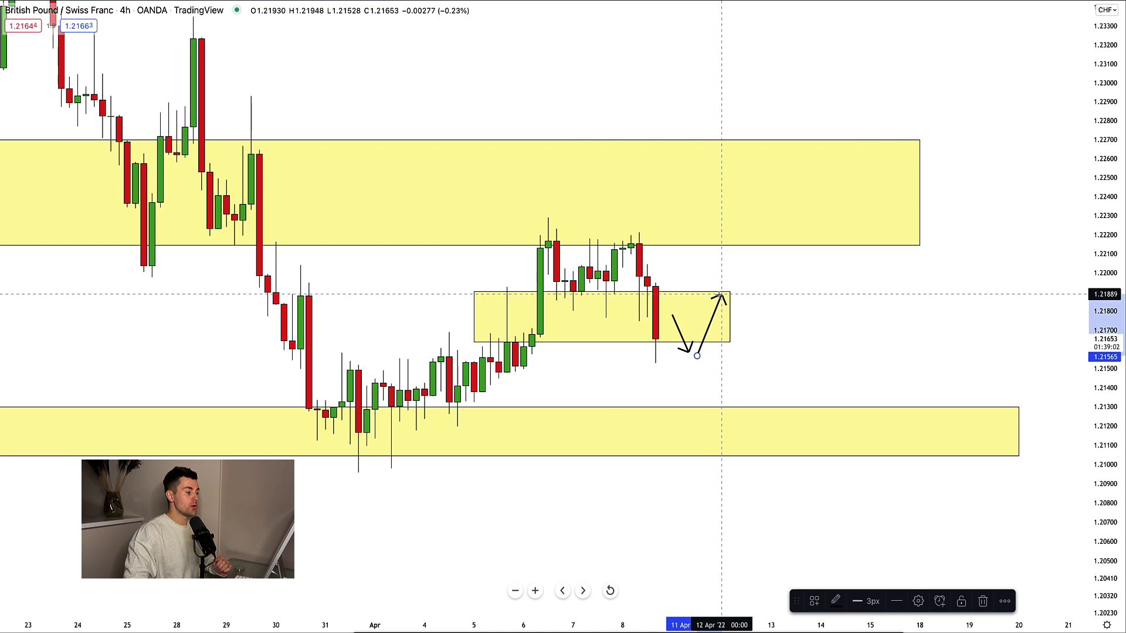
pyautogui.click(713, 293)
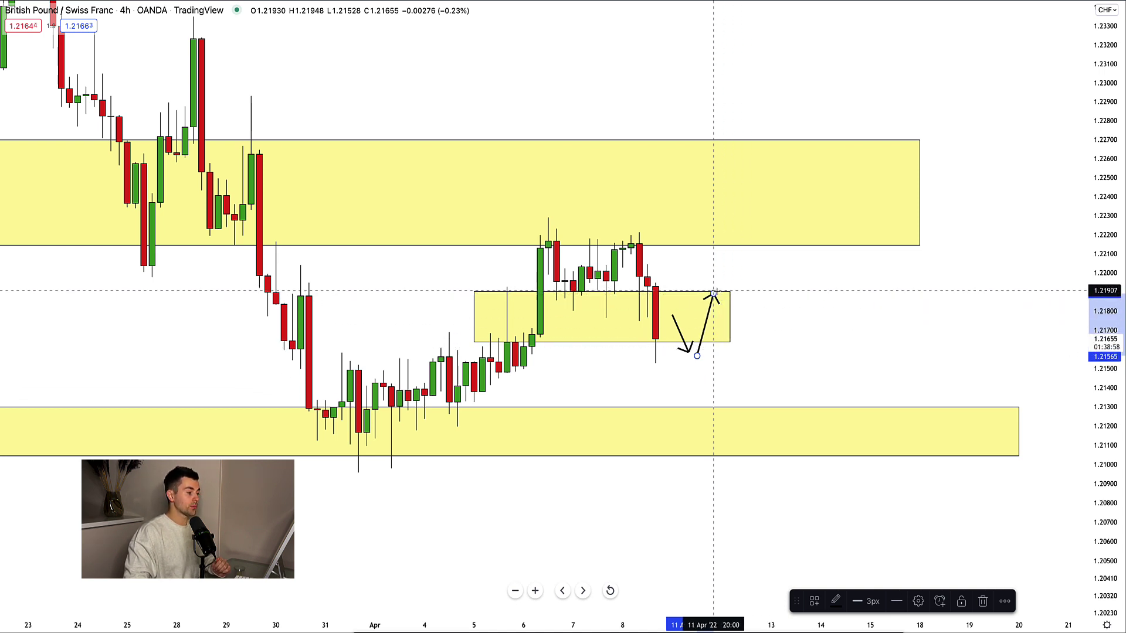
pyautogui.click(721, 292)
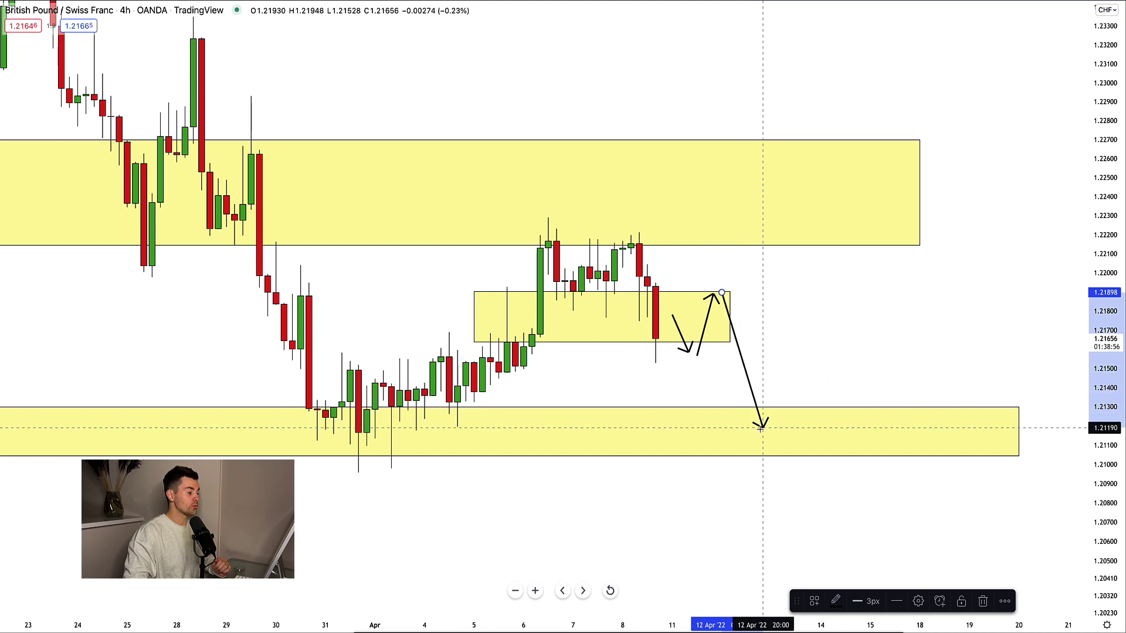
pyautogui.click(761, 428)
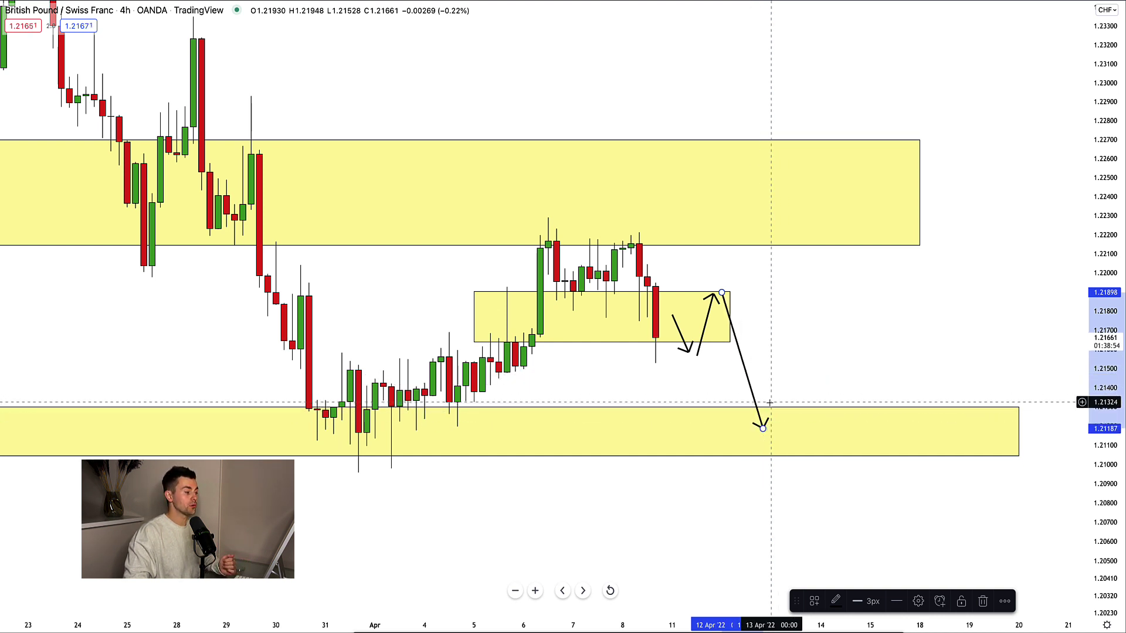
pyautogui.click(709, 571)
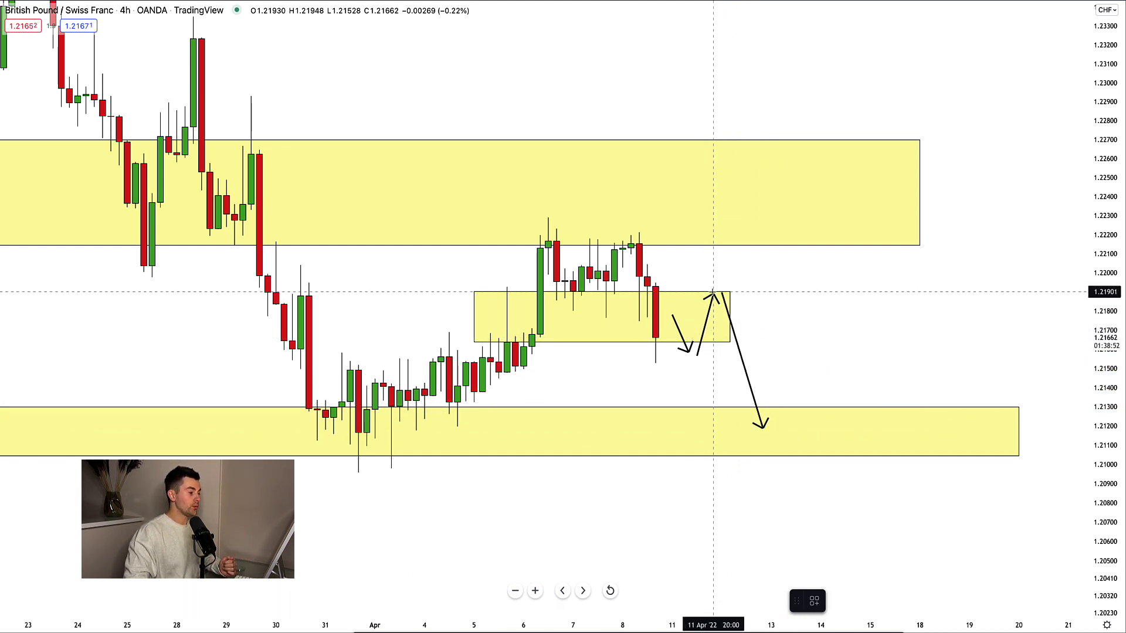
# Step: Place a short position at the second arrow's tip with entry at 1.21901, stop at 1.22357 and target at 1.21178
pyautogui.click(713, 292)
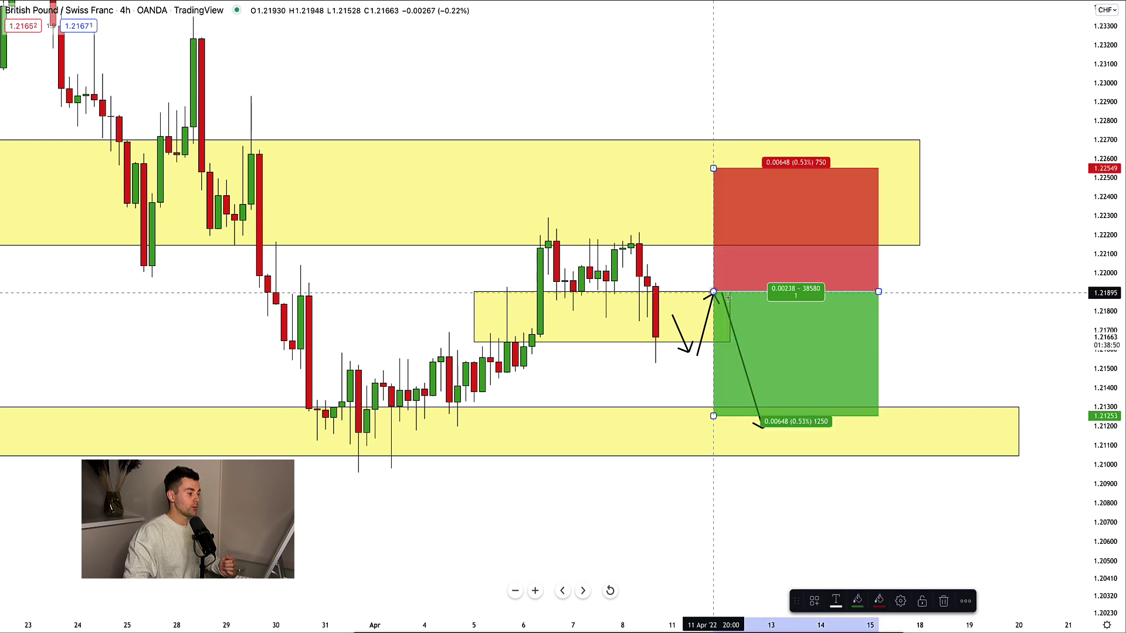
pyautogui.moveTo(713, 168); pyautogui.dragTo(713, 204)
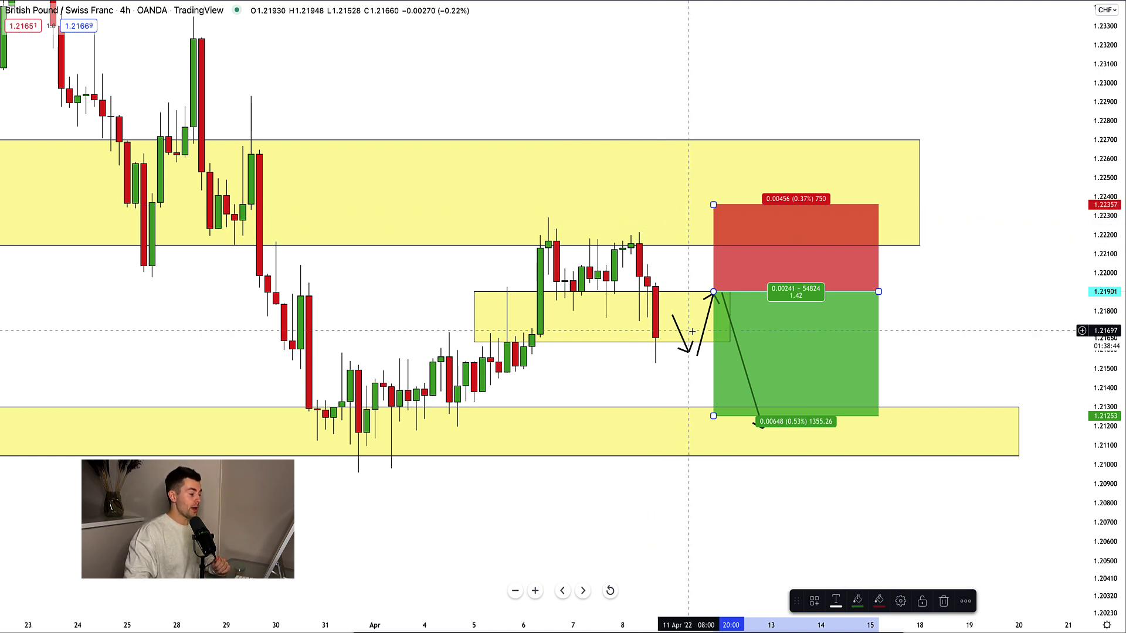
pyautogui.moveTo(712, 416); pyautogui.dragTo(709, 432)
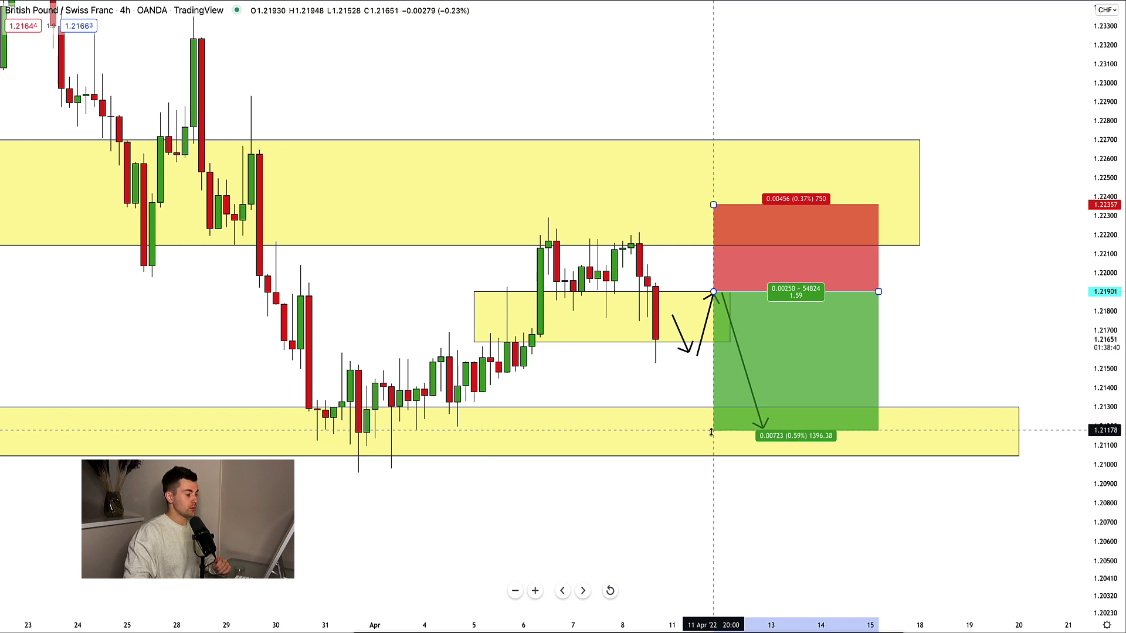
pyautogui.click(657, 387)
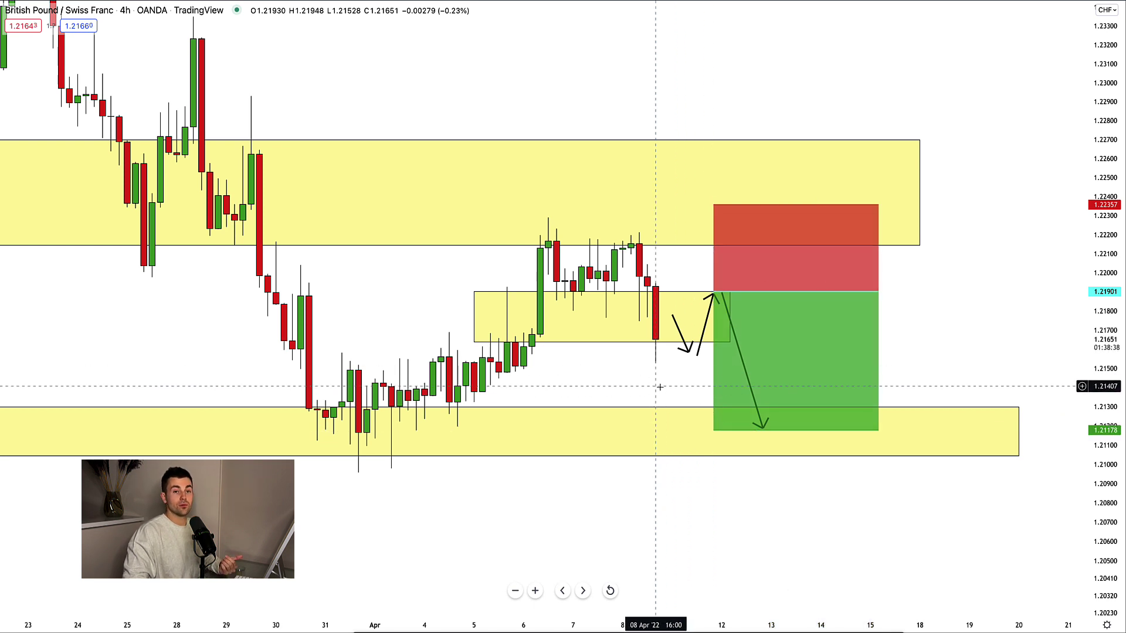
pyautogui.scroll(-3, 660, 387)
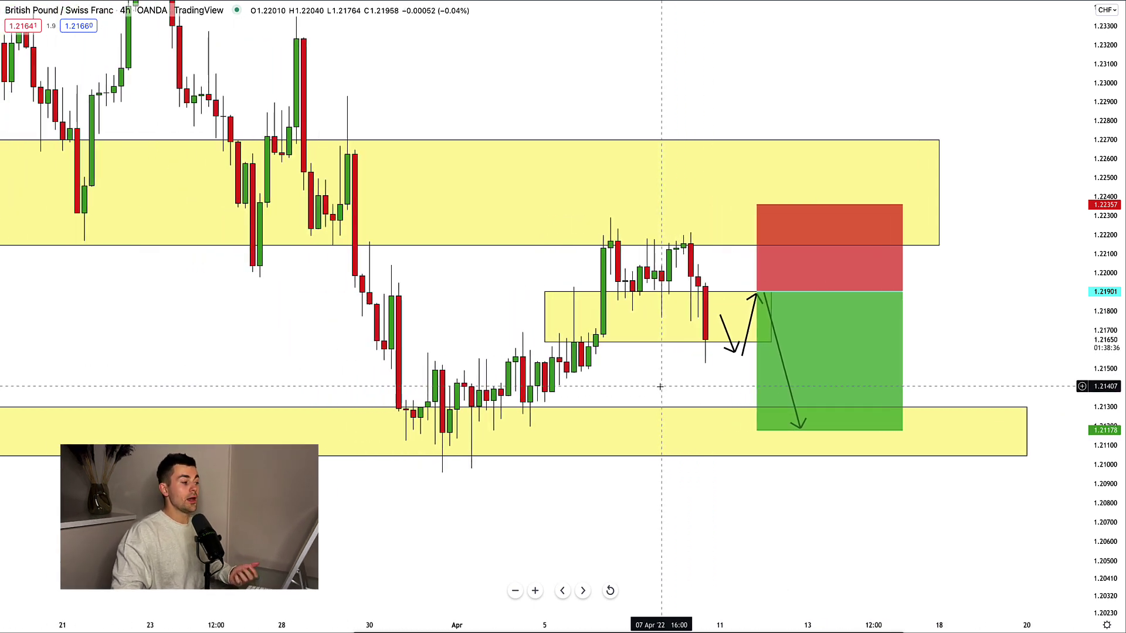
pyautogui.moveTo(696, 382); pyautogui.dragTo(683, 381)
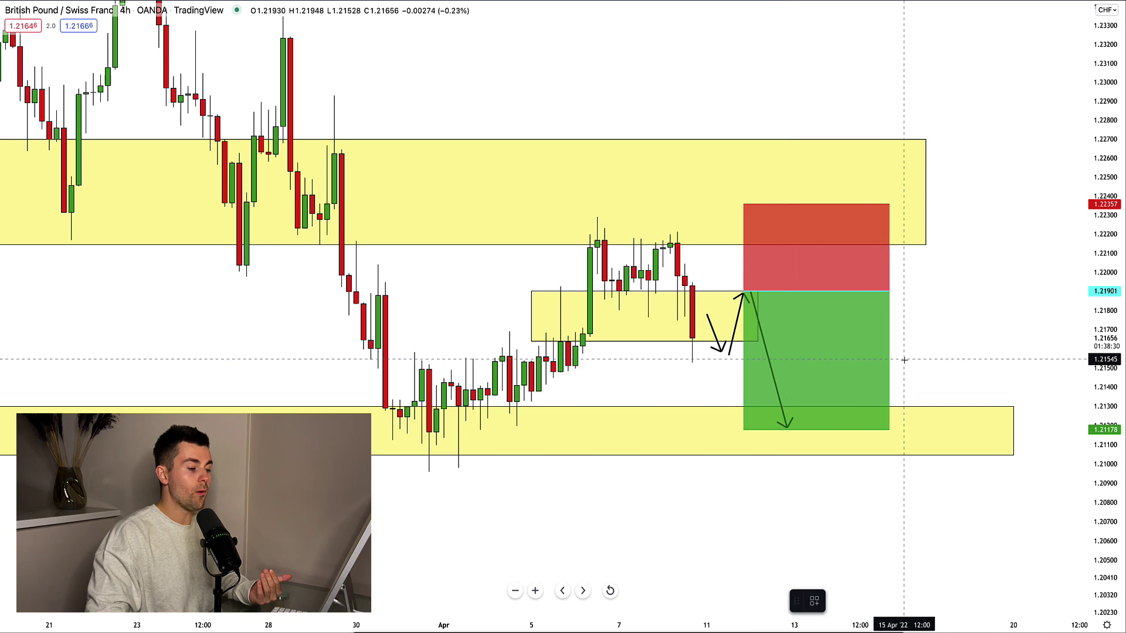
pyautogui.moveTo(903, 360); pyautogui.dragTo(919, 469)
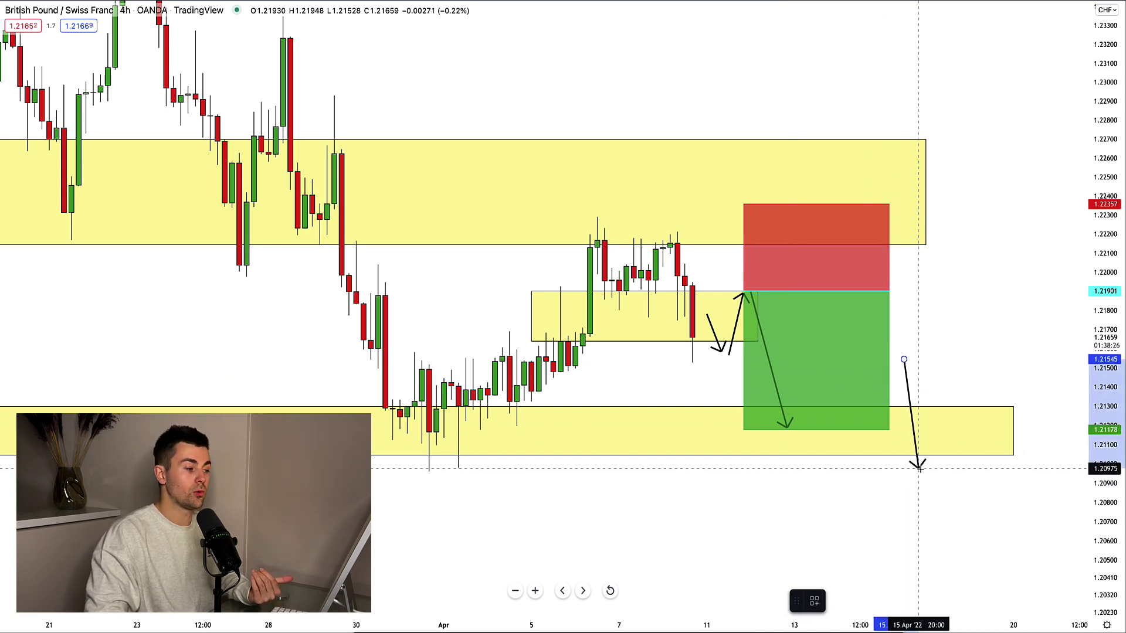
pyautogui.press('Escape')
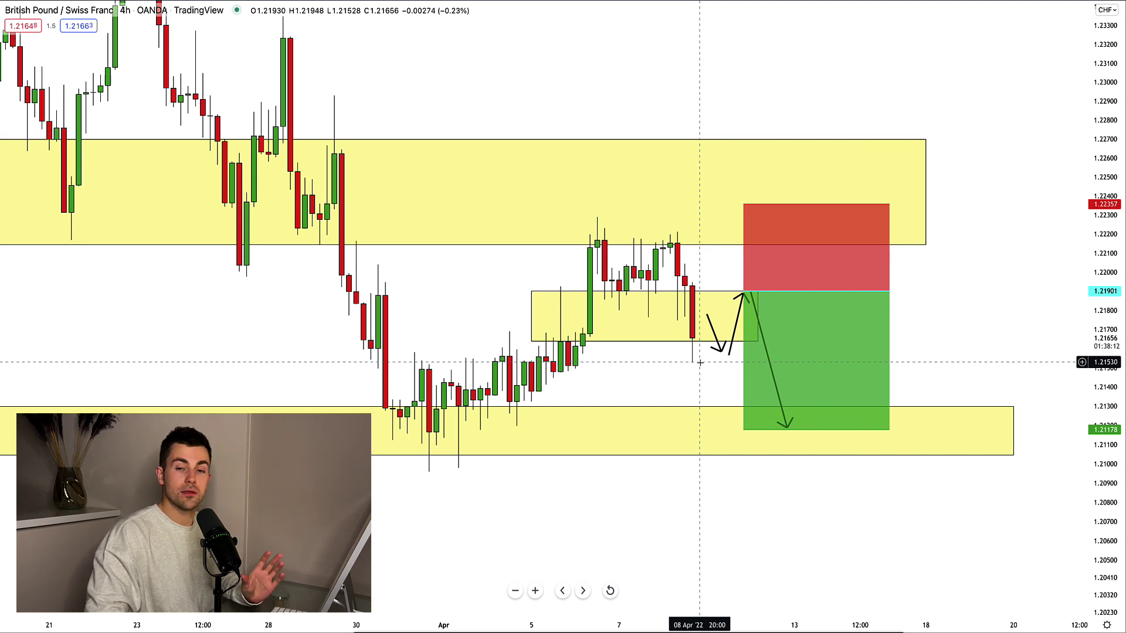
# Step: Switch GBP/CHF to the daily interval and draw a yellow rectangle between about 1.1943 and 1.1900, from 21 Sep 2020 to about late July 2022
pyautogui.write('1D')
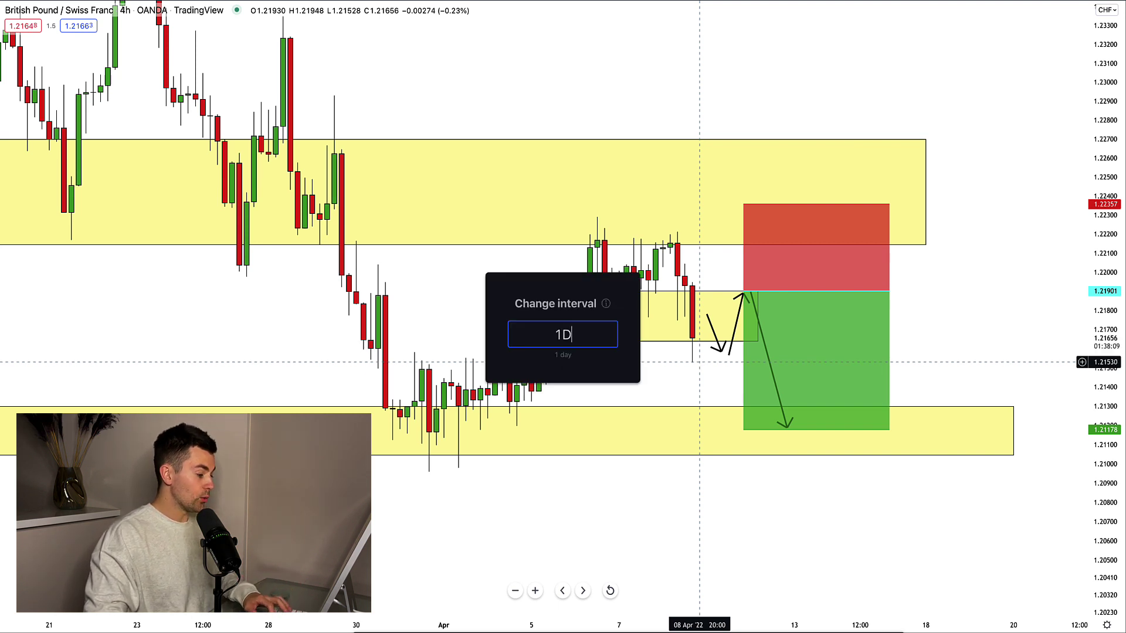
pyautogui.press('Return')
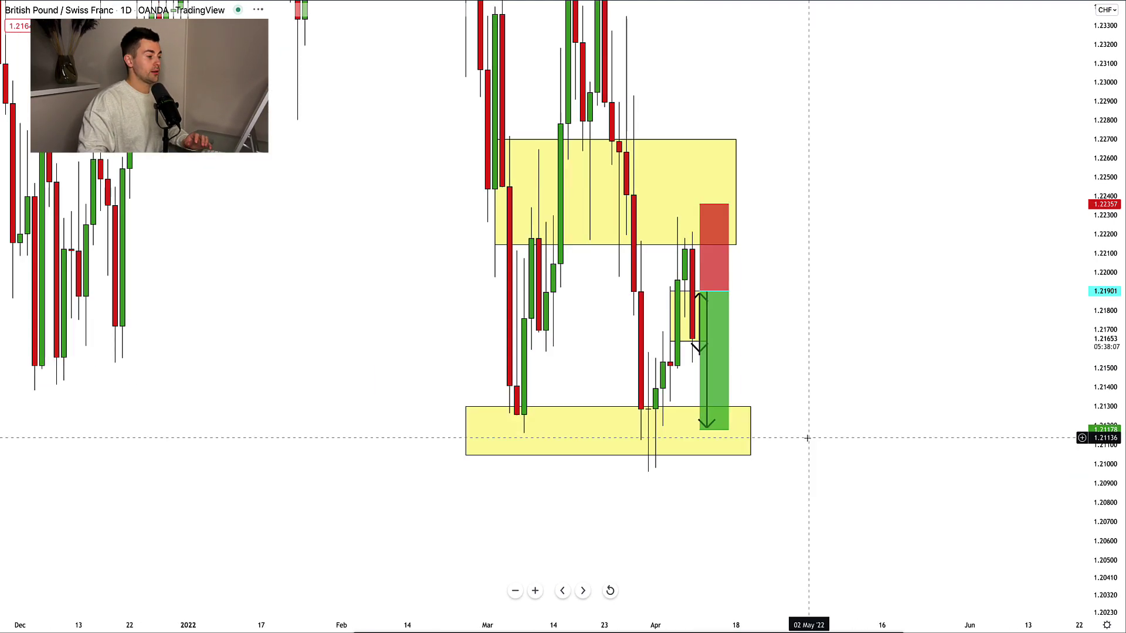
pyautogui.scroll(-6, 804, 465)
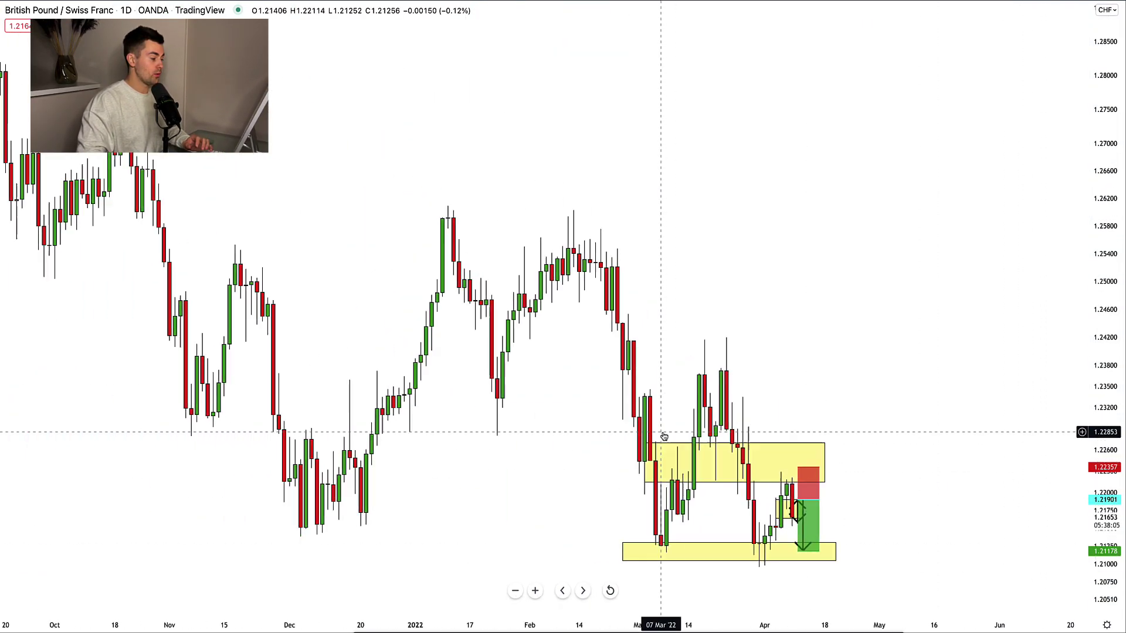
pyautogui.scroll(-5, 663, 436)
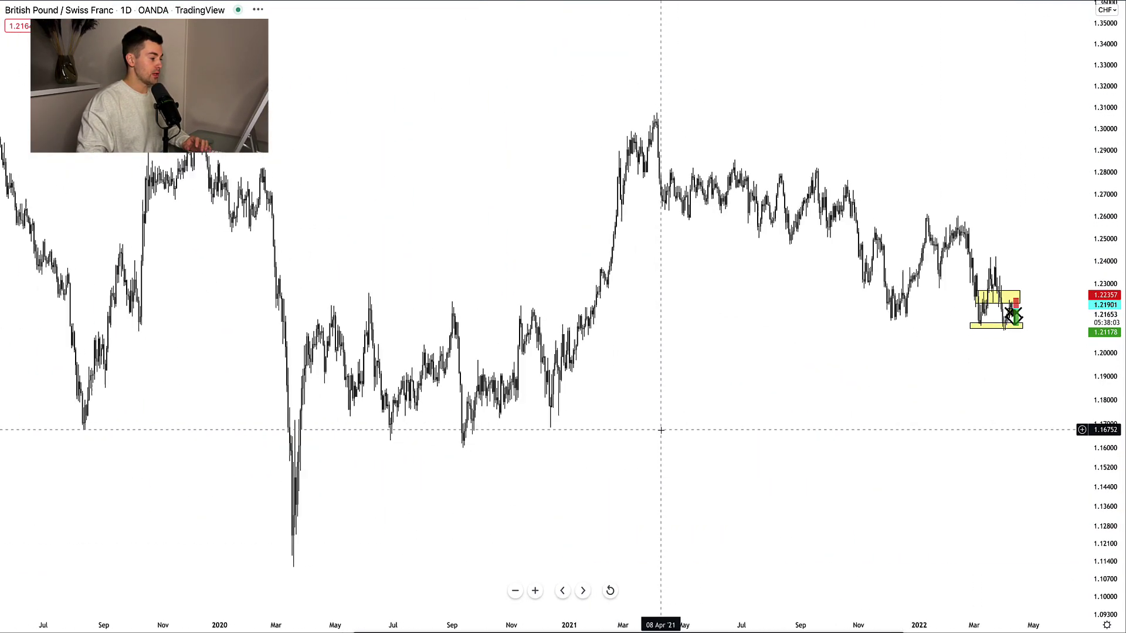
pyautogui.moveTo(650, 420); pyautogui.dragTo(610, 417)
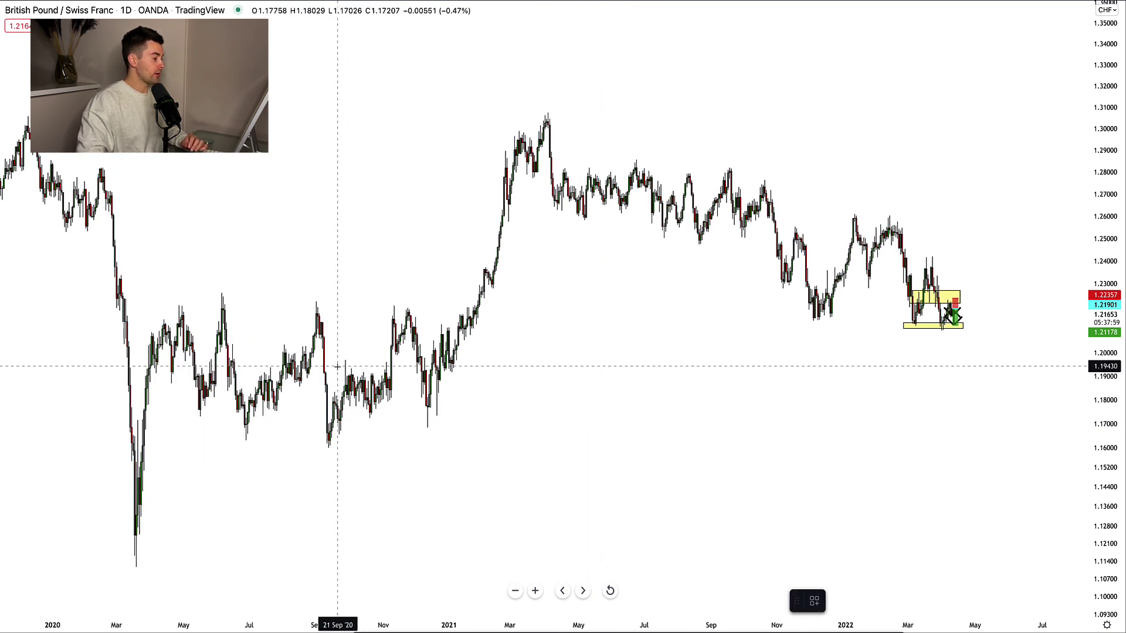
pyautogui.moveTo(337, 366); pyautogui.dragTo(1074, 377)
pyautogui.click(990, 412)
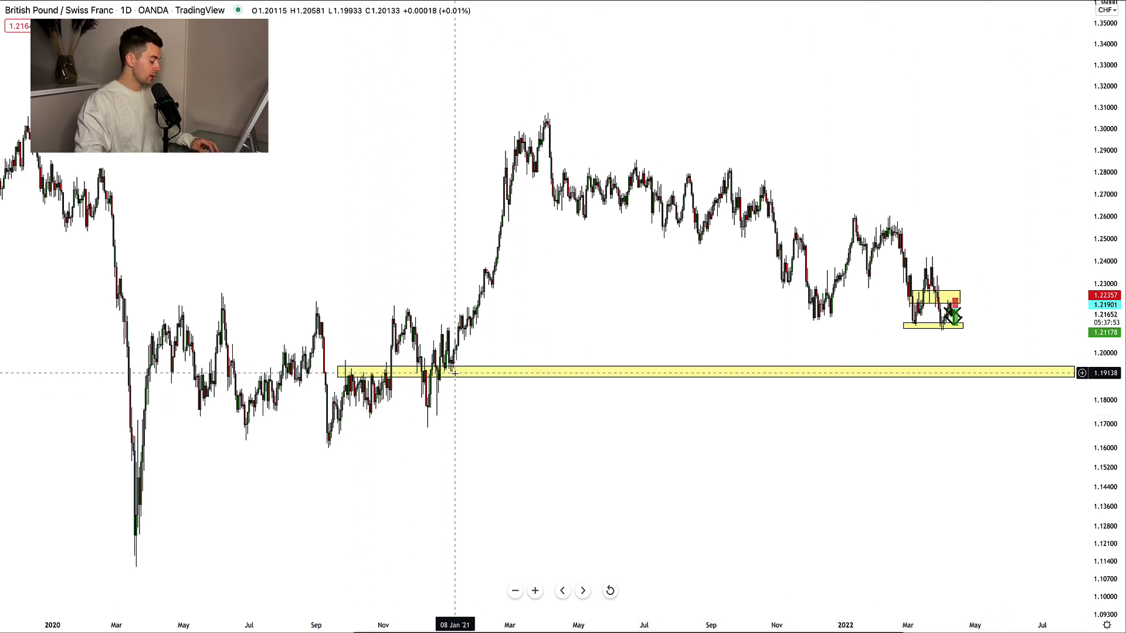
# Step: Switch the GBP/CHF chart to the 4-hour interval
pyautogui.write('4')
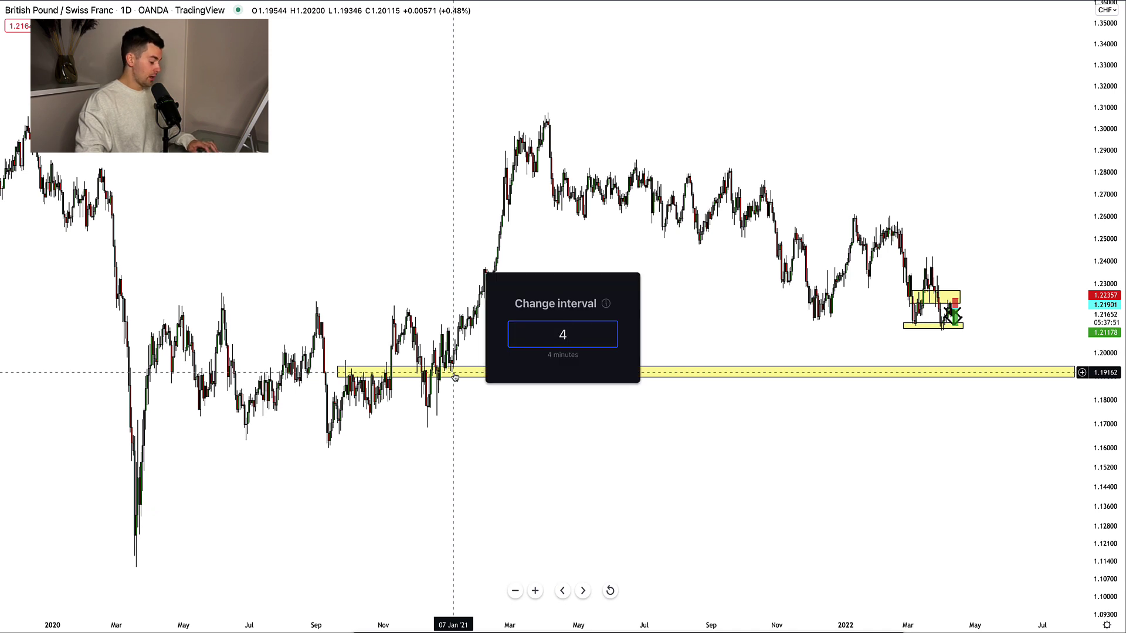
pyautogui.write('H')
pyautogui.press('Return')
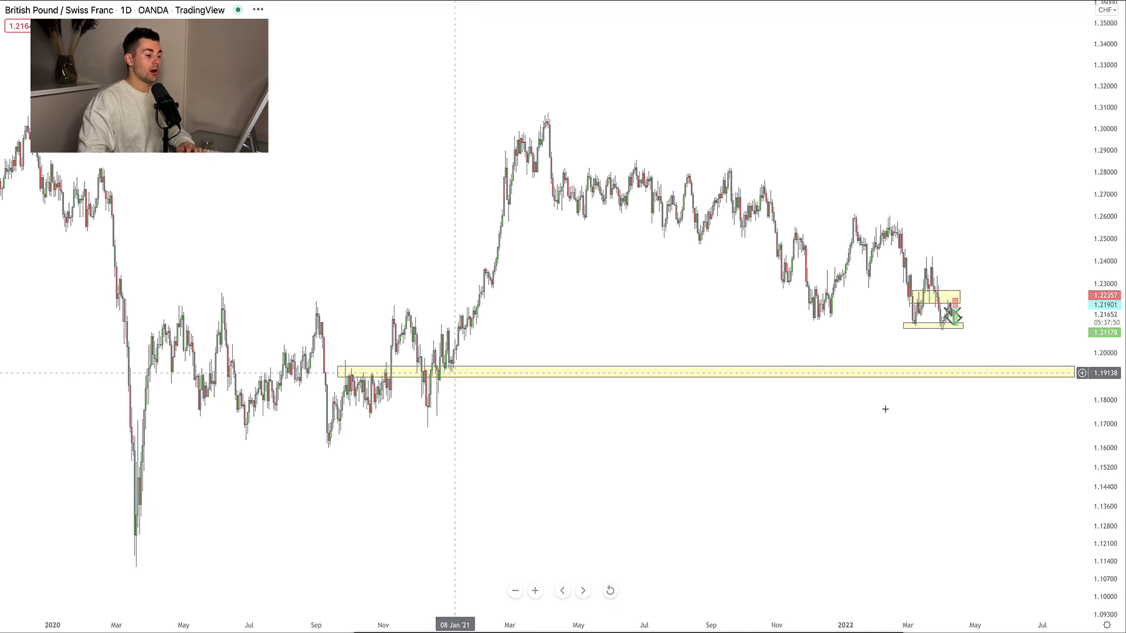
pyautogui.scroll(5, 987, 455)
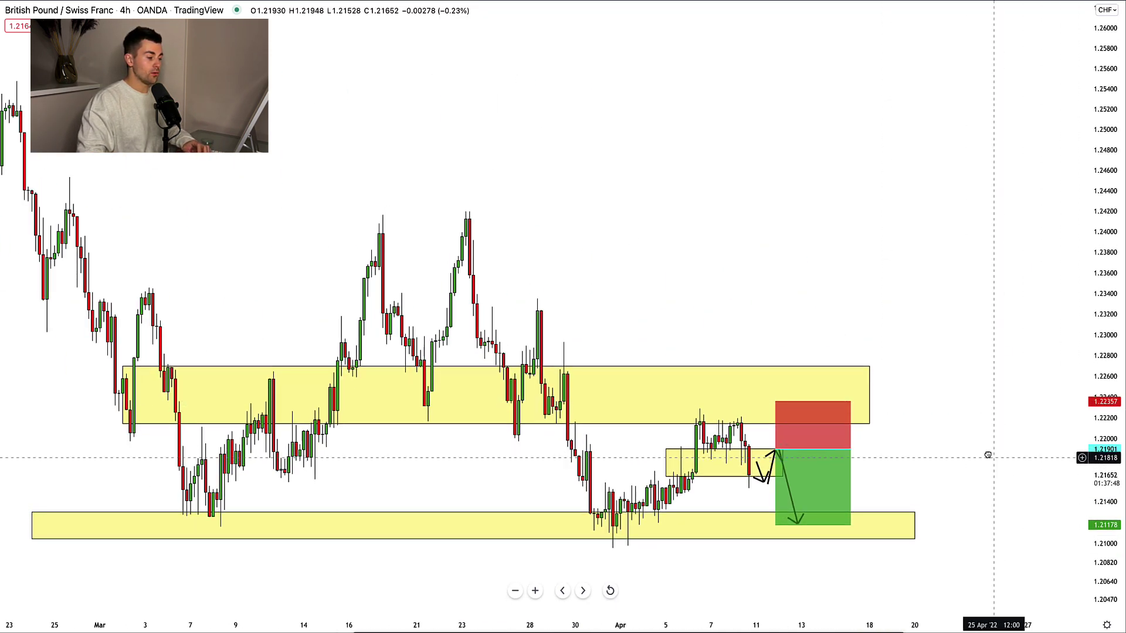
pyautogui.moveTo(988, 455); pyautogui.dragTo(872, 272)
# Step: Duplicate the short position directly after the original and extend the copy's target to 1.19439 at the upper edge of the lowest yellow zone
pyautogui.click(702, 265)
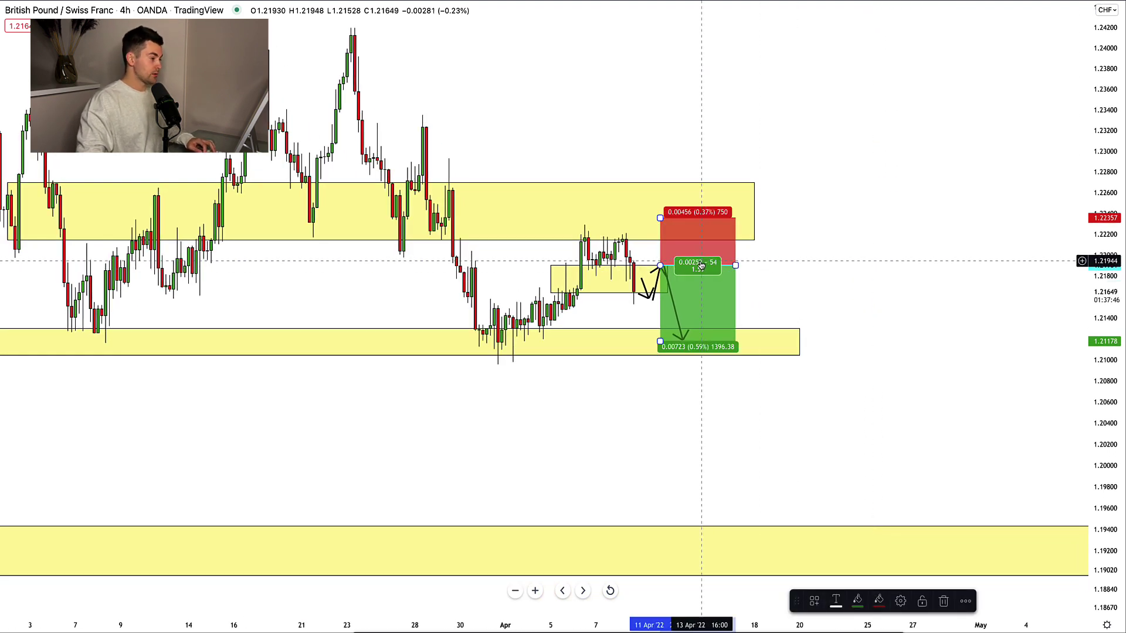
pyautogui.moveTo(702, 265); pyautogui.dragTo(784, 266)
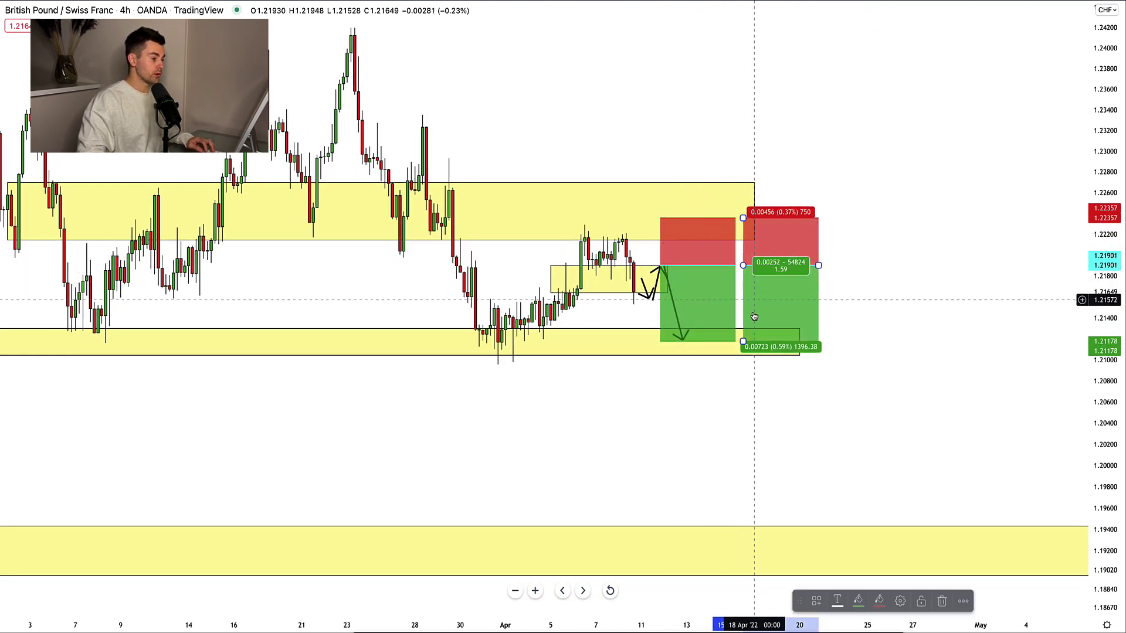
pyautogui.moveTo(743, 342); pyautogui.dragTo(742, 526)
pyautogui.click(673, 469)
pyautogui.moveTo(1116, 448); pyautogui.dragTo(1105, 434)
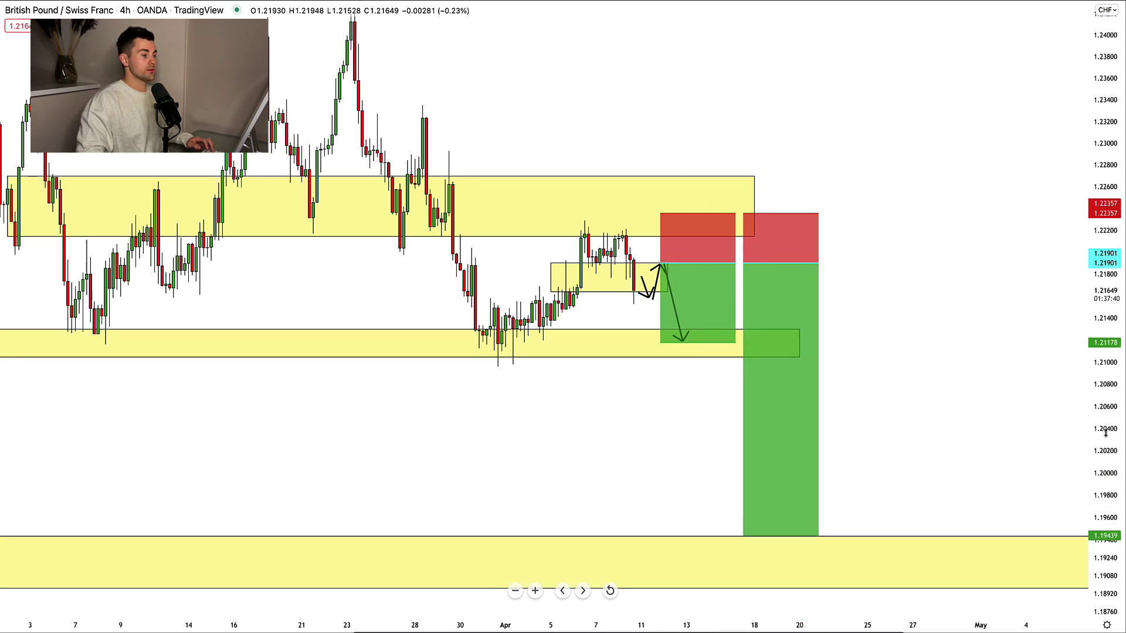
pyautogui.moveTo(974, 403); pyautogui.dragTo(885, 352)
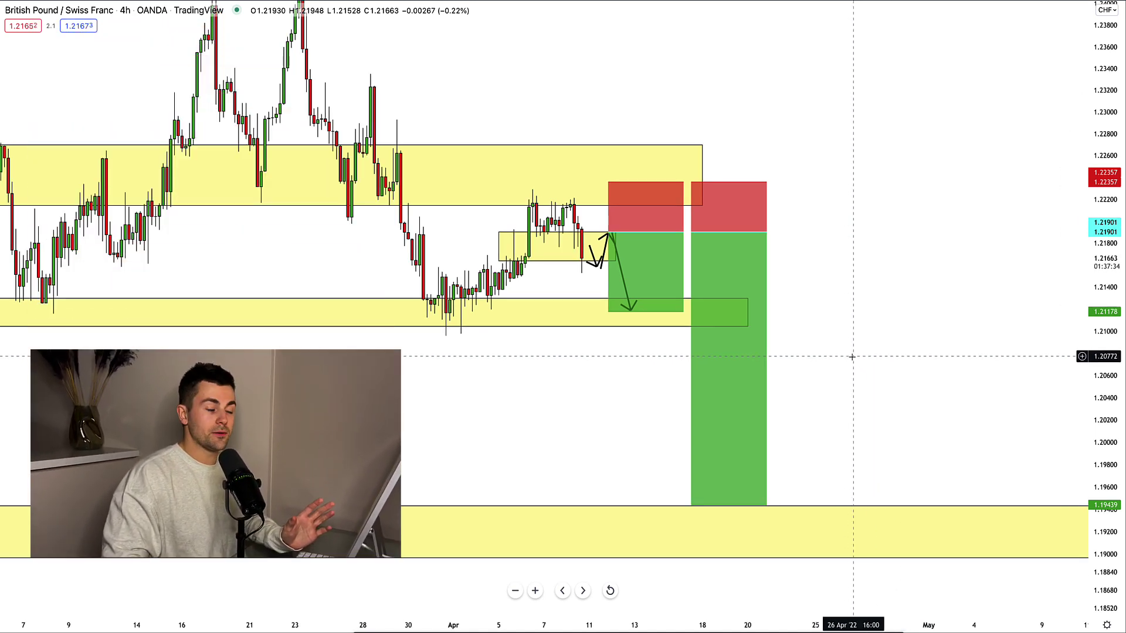
pyautogui.moveTo(1114, 412); pyautogui.dragTo(1114, 402)
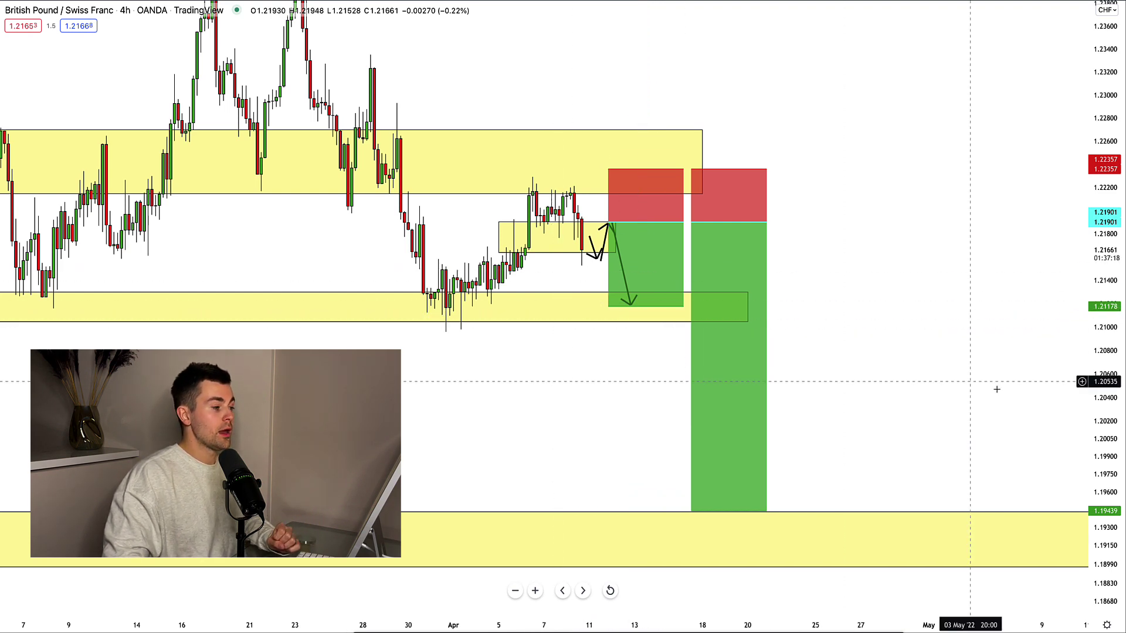
pyautogui.moveTo(1114, 456); pyautogui.dragTo(1112, 416)
pyautogui.moveTo(935, 362); pyautogui.dragTo(997, 366)
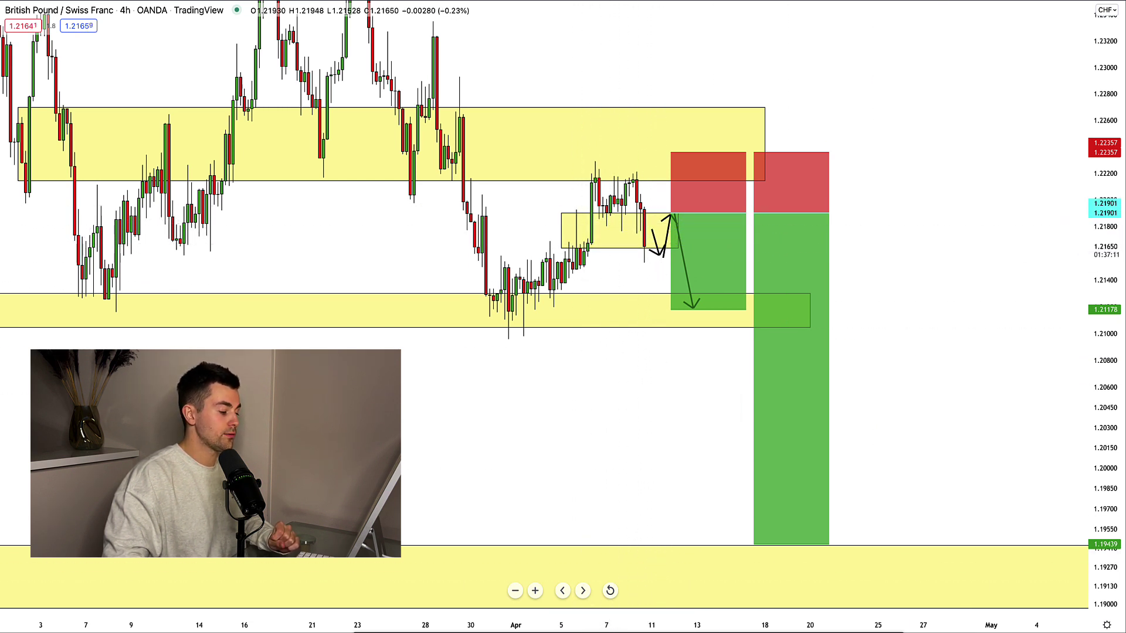
pyautogui.click(648, 242)
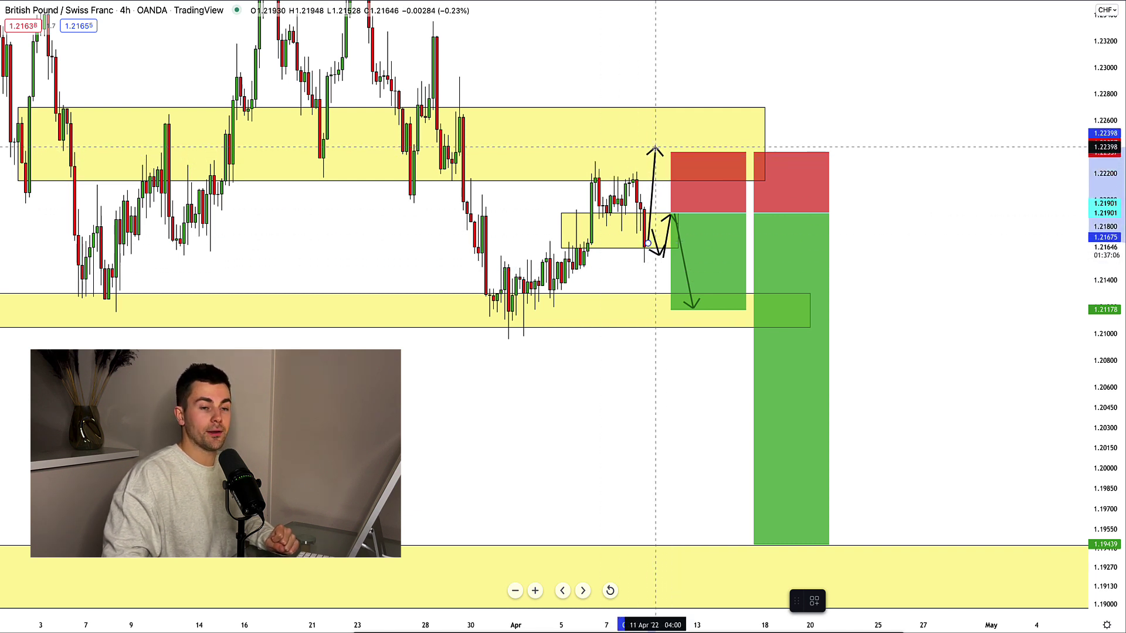
pyautogui.press('Escape')
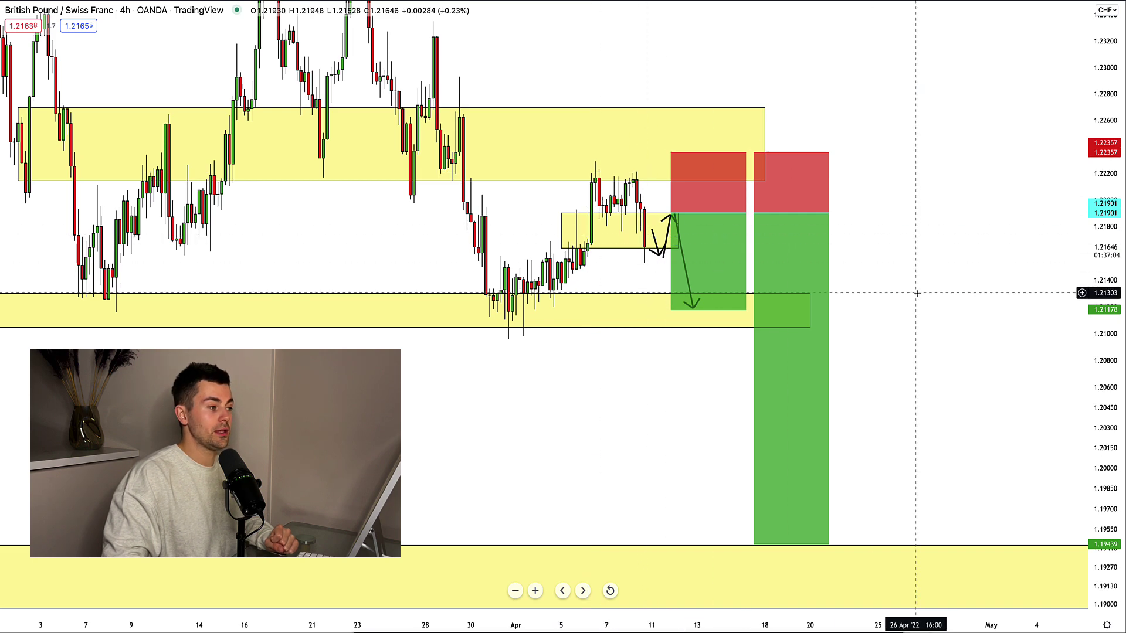
pyautogui.hscroll(5, 917, 293)
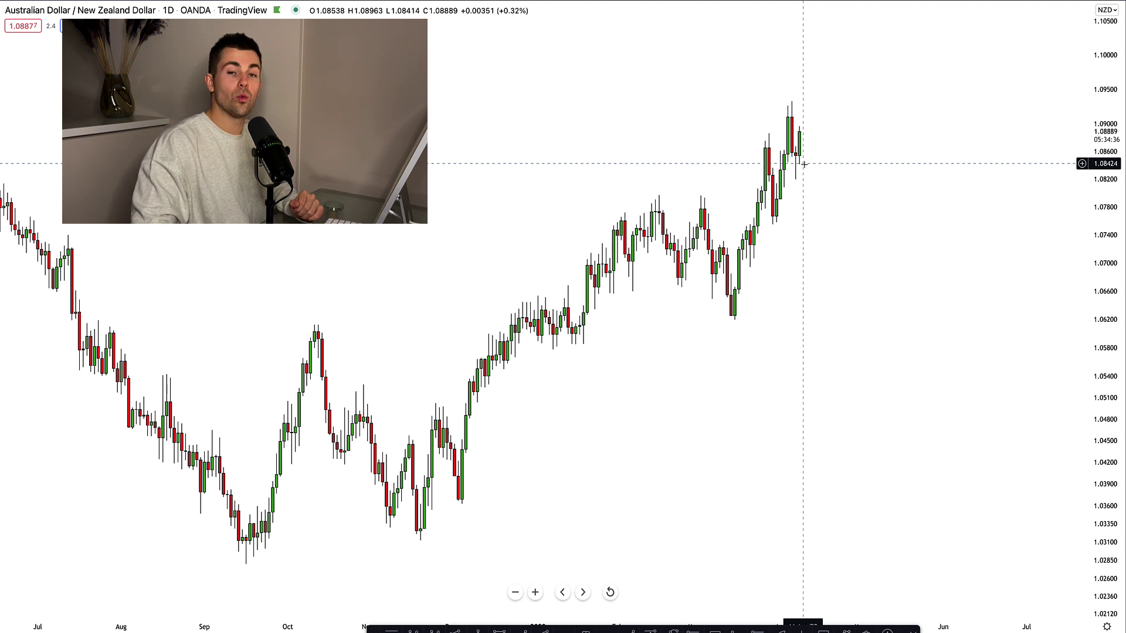
# Step: Switch AUD/NZD to the weekly interval and draw a descending trend line from the 24 Aug 2015 high at about 1.1469 to late May 2023
pyautogui.write('1W')
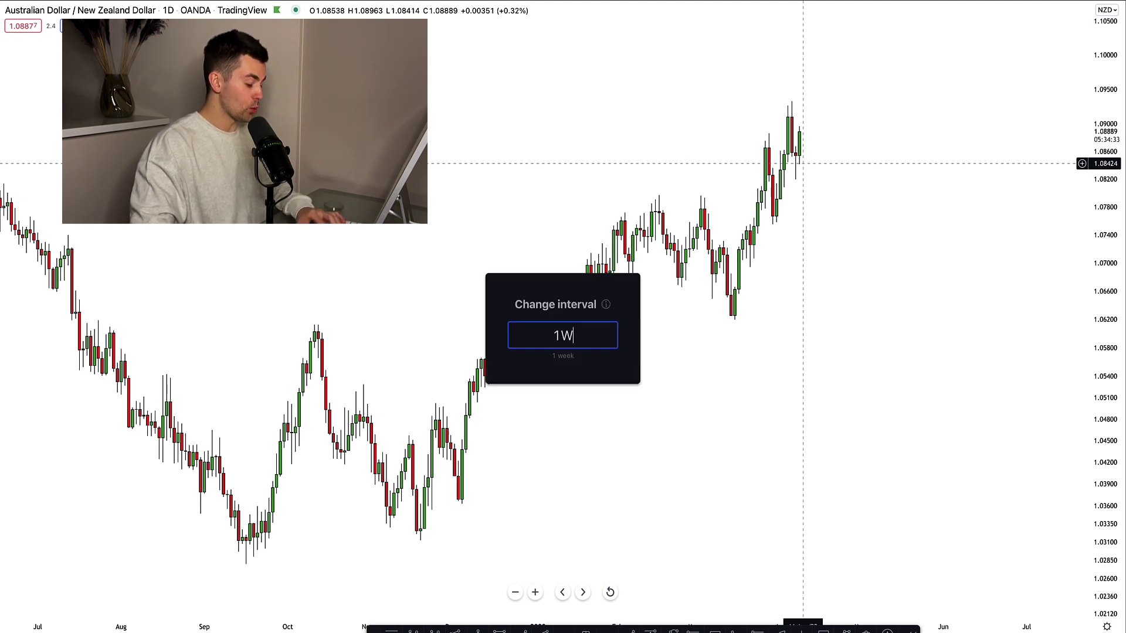
pyautogui.press('Return')
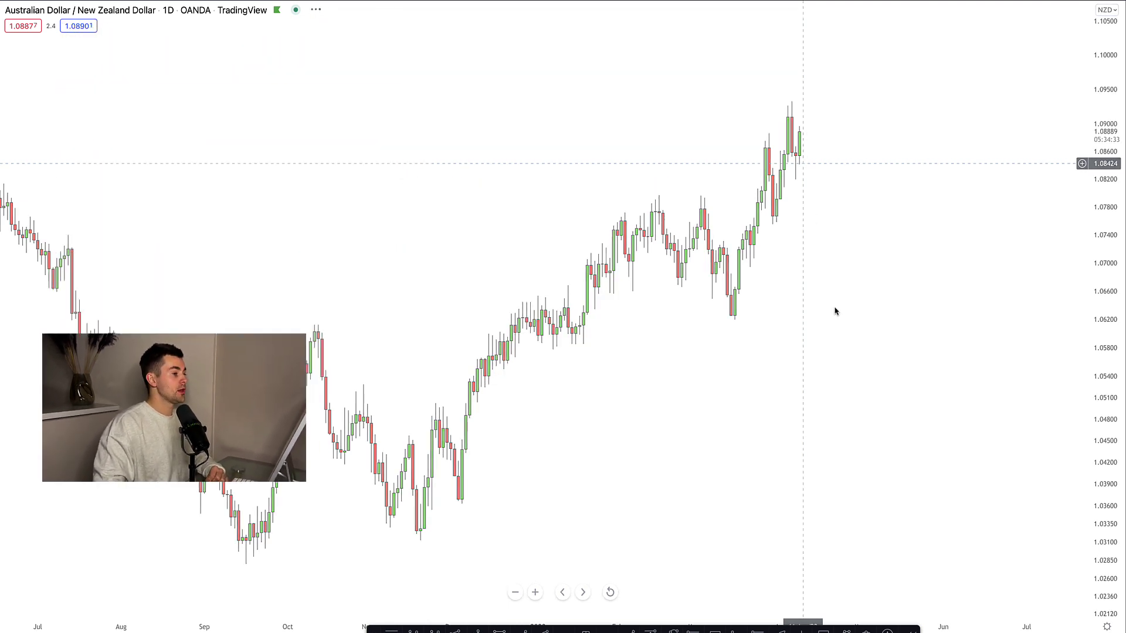
pyautogui.scroll(-2, 923, 399)
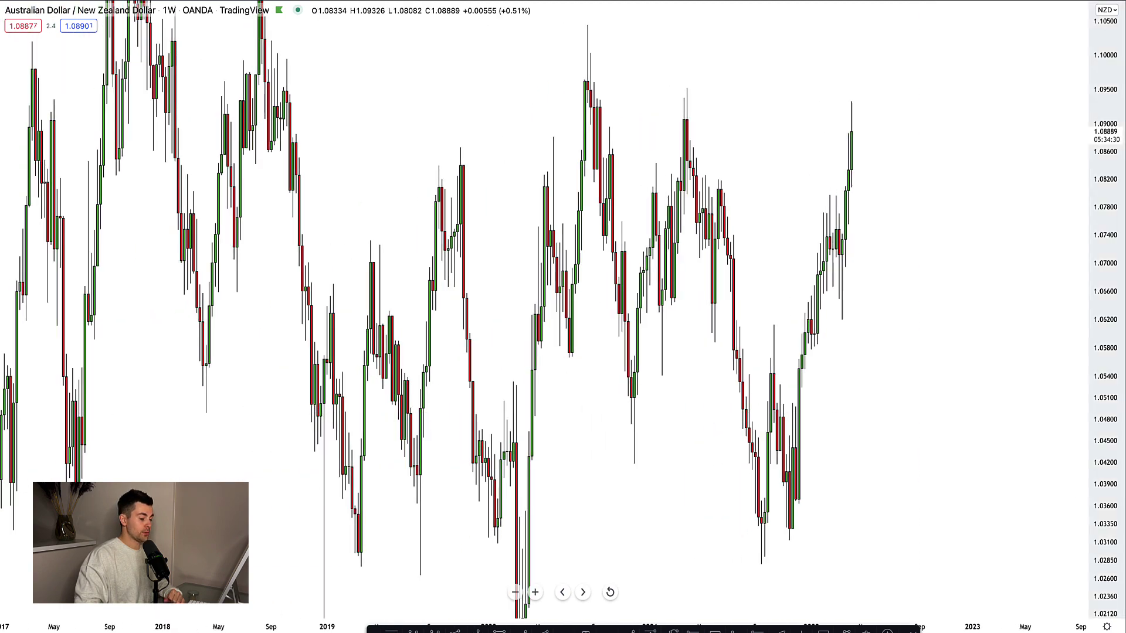
pyautogui.doubleClick(1106, 589)
pyautogui.scroll(-5, 953, 536)
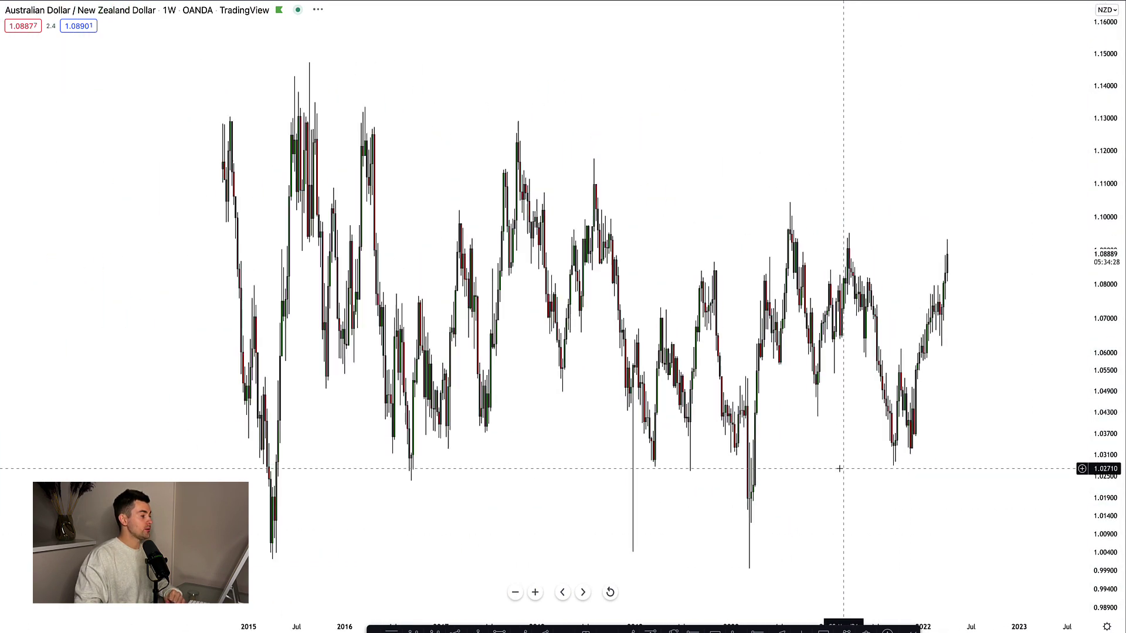
pyautogui.scroll(-5, 817, 454)
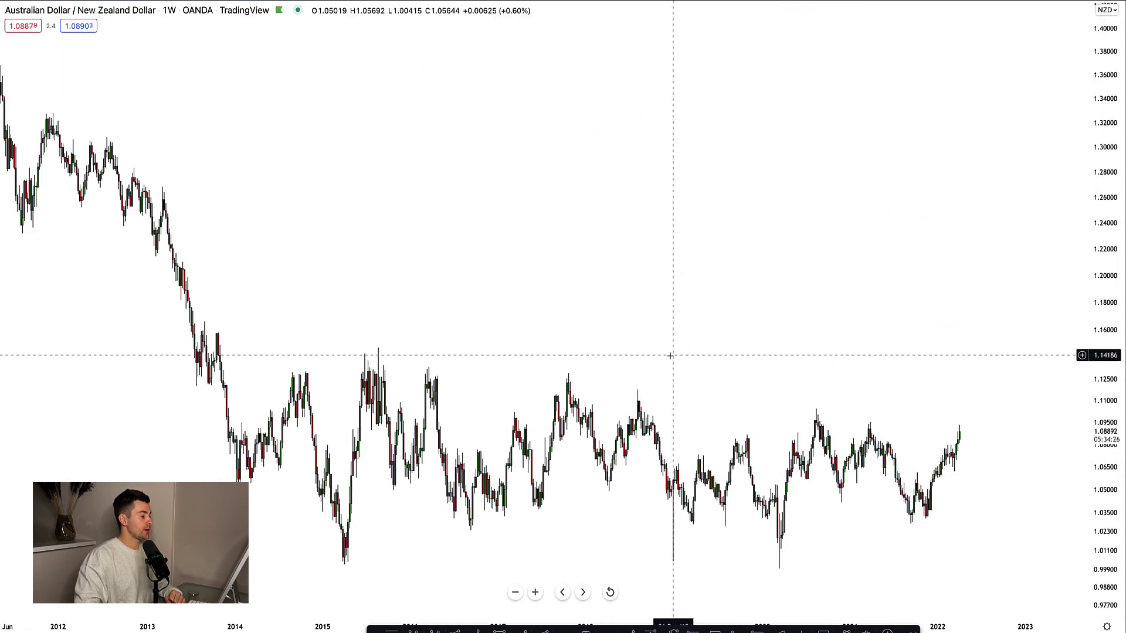
pyautogui.moveTo(1100, 491); pyautogui.dragTo(1101, 470)
pyautogui.moveTo(941, 517); pyautogui.dragTo(900, 352)
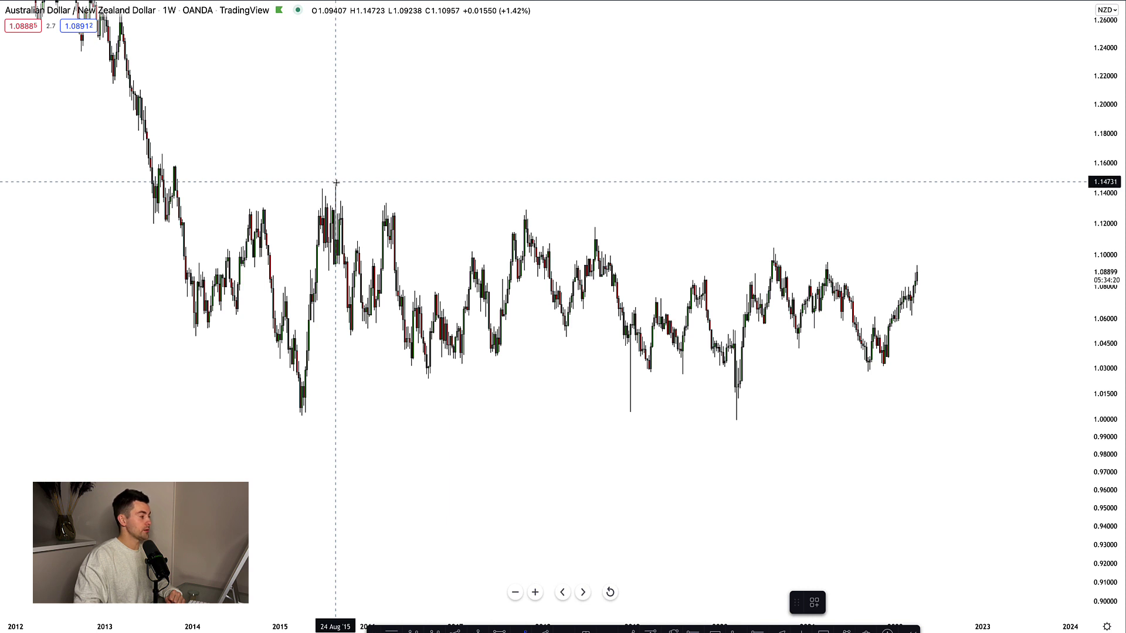
pyautogui.click(336, 182)
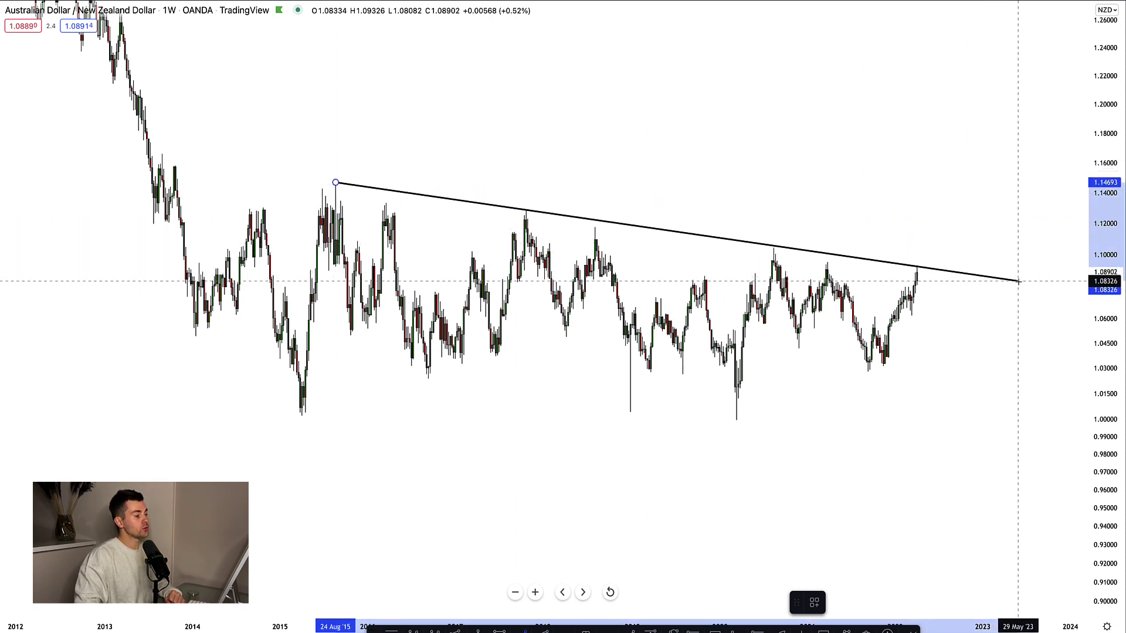
pyautogui.click(1019, 284)
pyautogui.moveTo(583, 409); pyautogui.dragTo(556, 410)
# Step: Mark the trend line's touches at the 2015, 2017 and 2020 highs with red arrow markers, shortening the third one
pyautogui.click(782, 632)
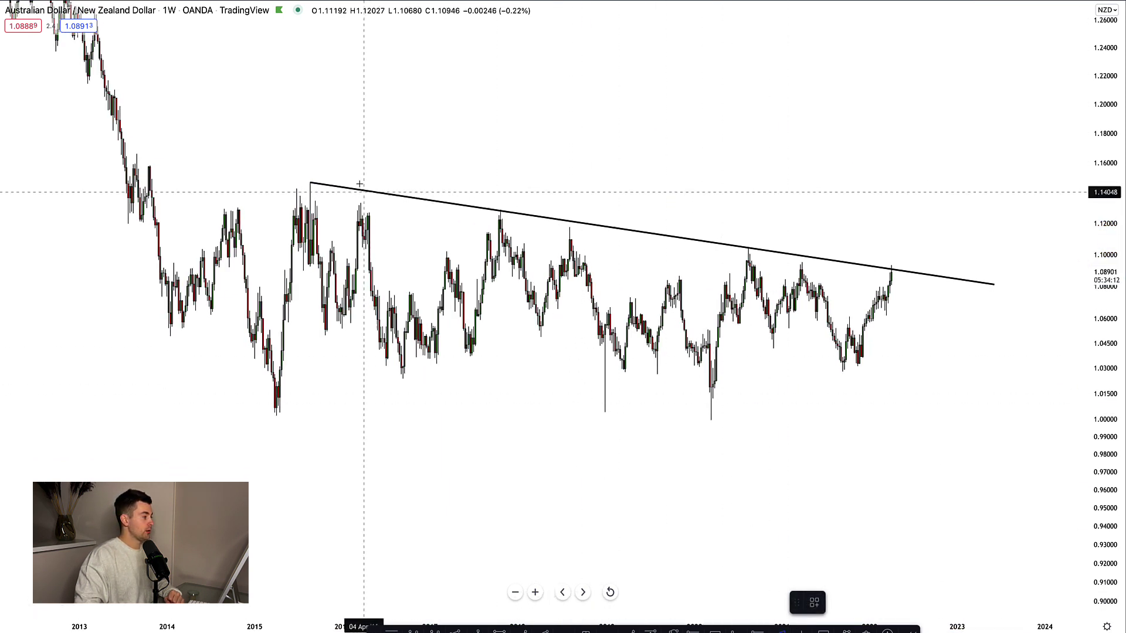
pyautogui.click(337, 119)
pyautogui.click(311, 175)
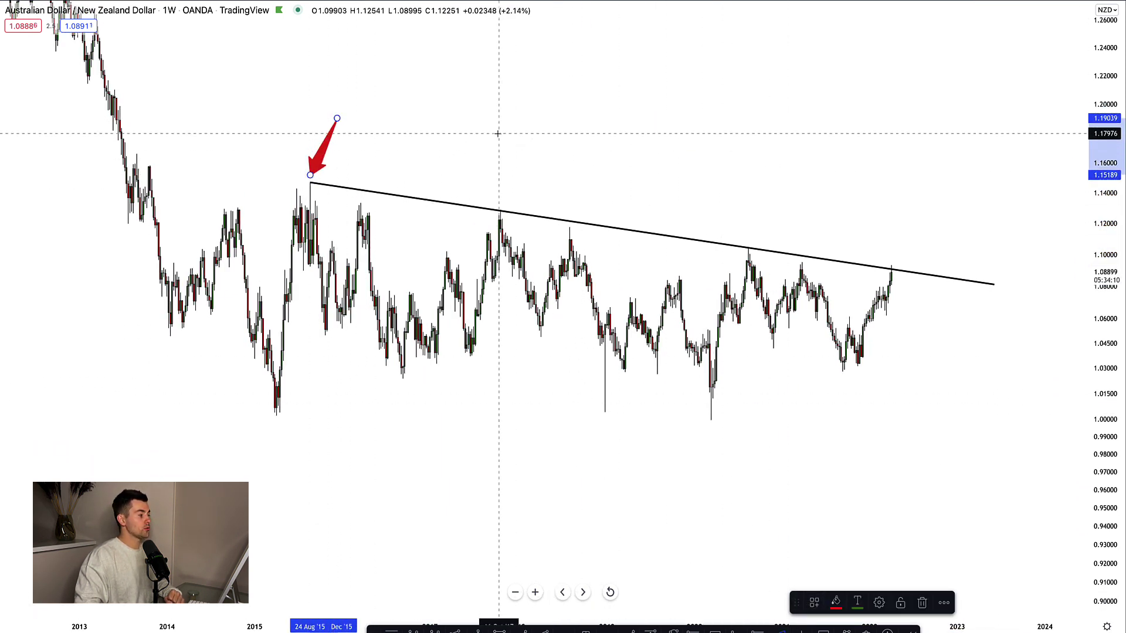
pyautogui.moveTo(475, 124); pyautogui.dragTo(498, 200)
pyautogui.moveTo(611, 148)
pyautogui.mouseDown()
pyautogui.moveTo(761, 193)
pyautogui.moveTo(741, 237)
pyautogui.mouseUp()
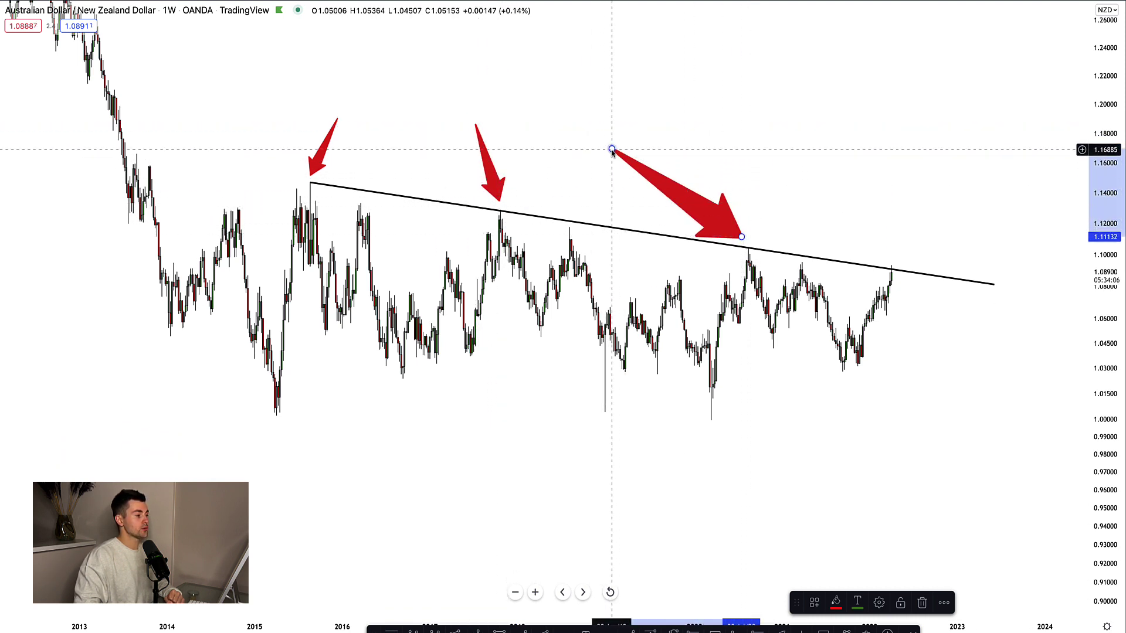
pyautogui.moveTo(612, 149); pyautogui.dragTo(715, 176)
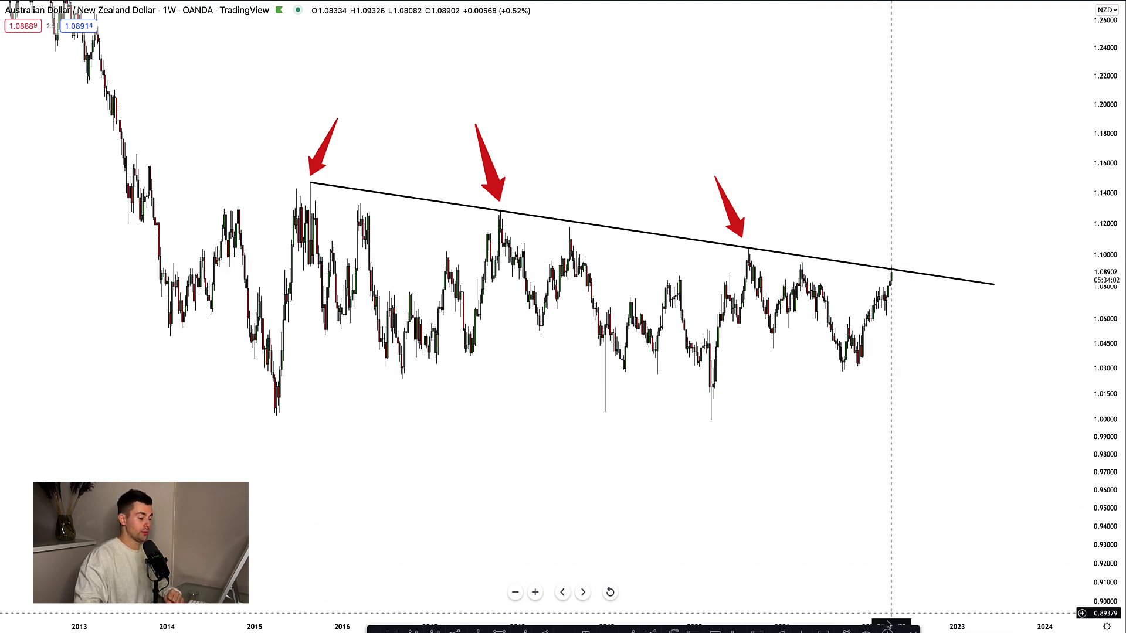
# Step: Draw a small circle around the latest candle at the descending trend line, and delete it
pyautogui.moveTo(891, 257); pyautogui.dragTo(890, 280)
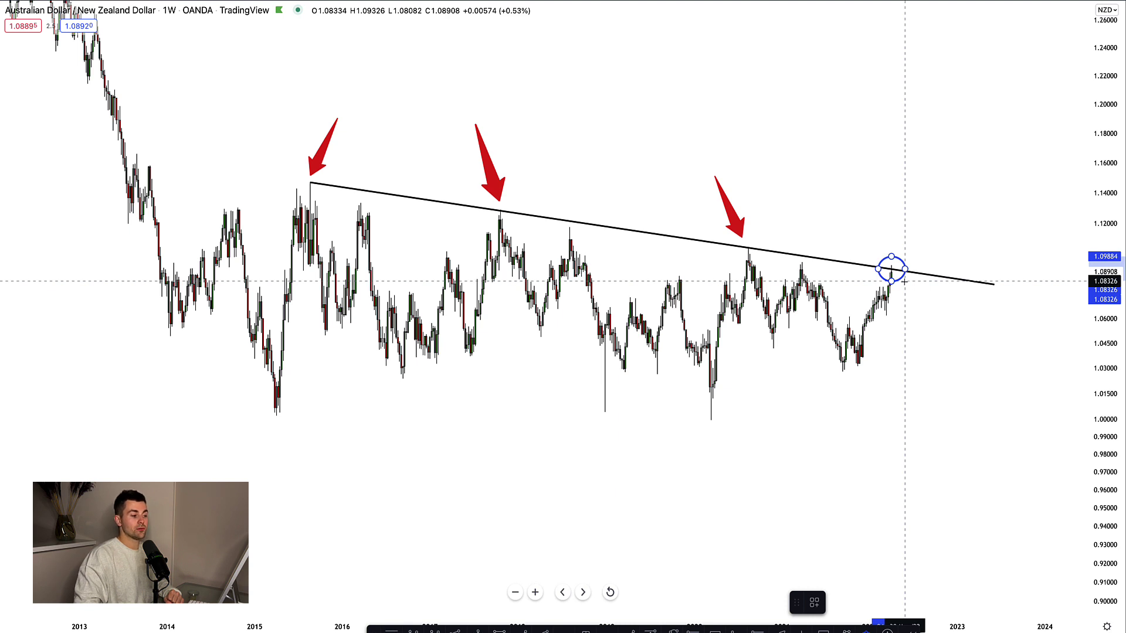
pyautogui.press('Delete')
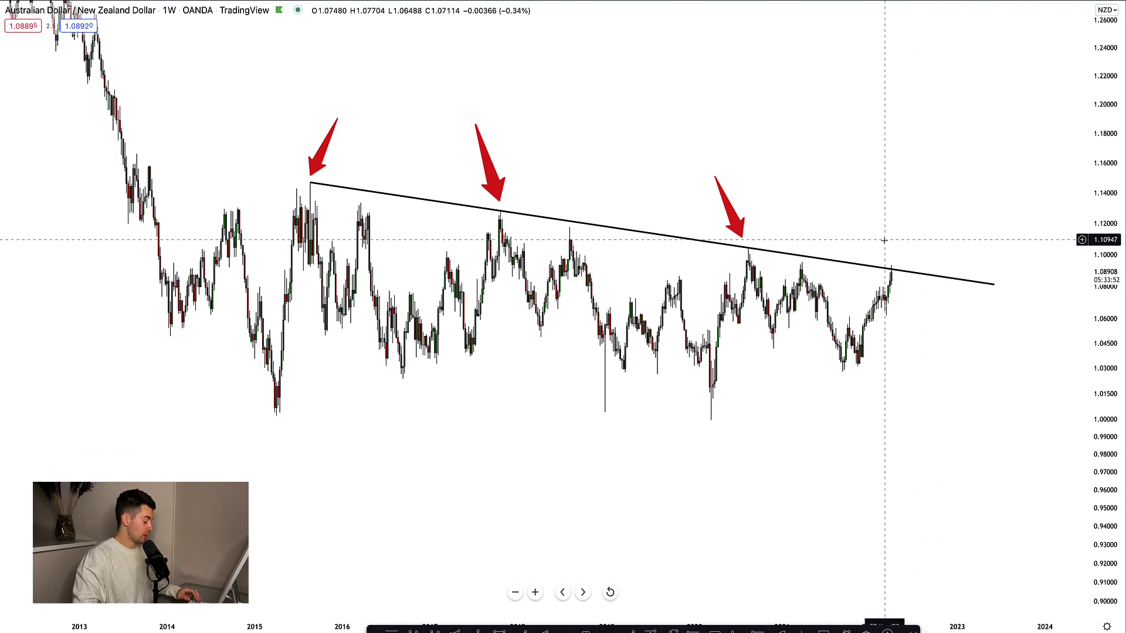
# Step: Switch the AUD/NZD chart to the daily interval
pyautogui.write('1D')
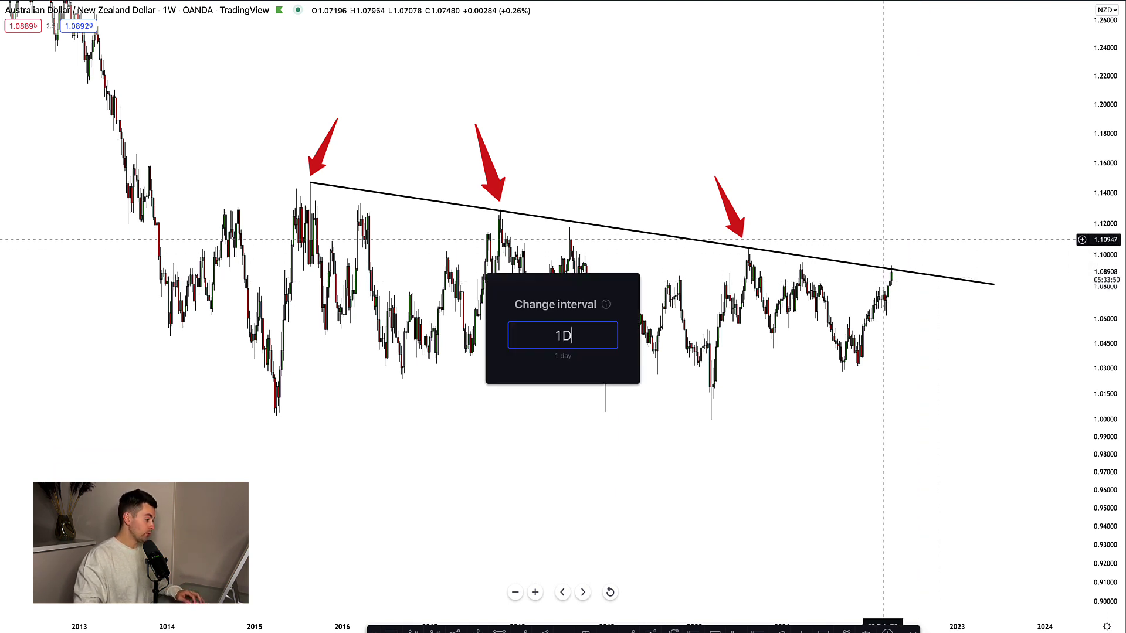
pyautogui.press('Return')
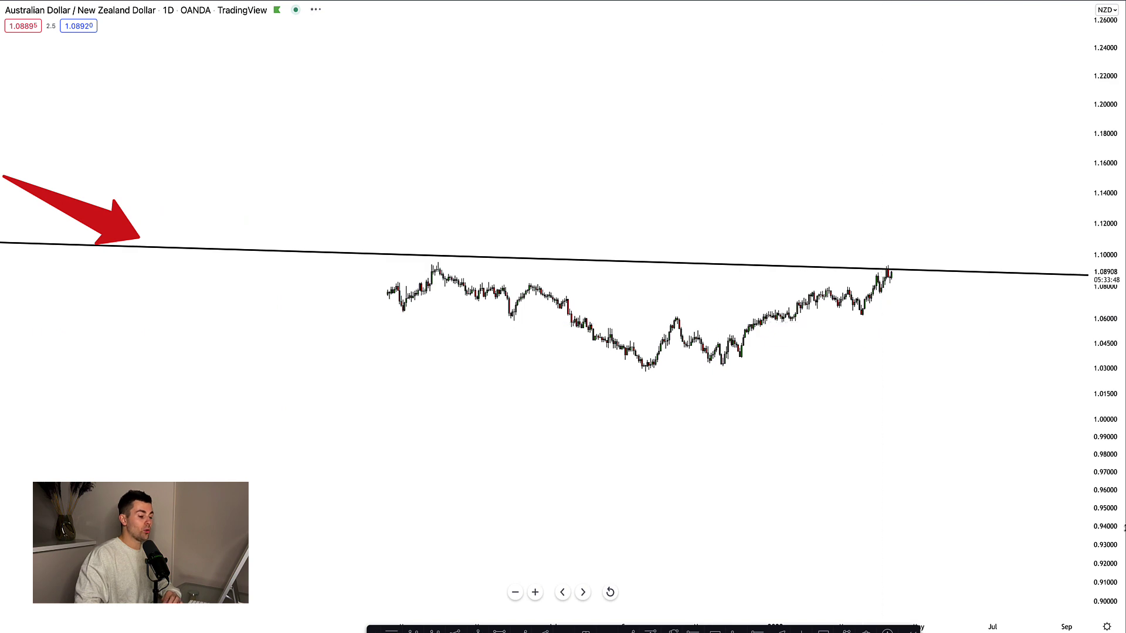
pyautogui.scroll(10, 938, 405)
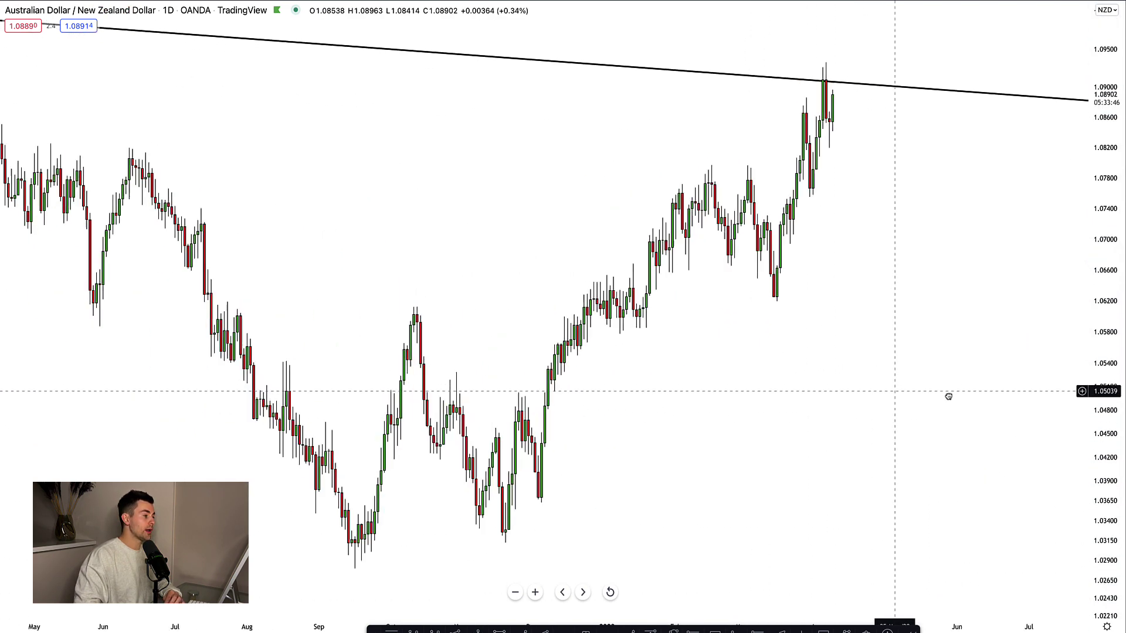
pyautogui.scroll(6, 948, 397)
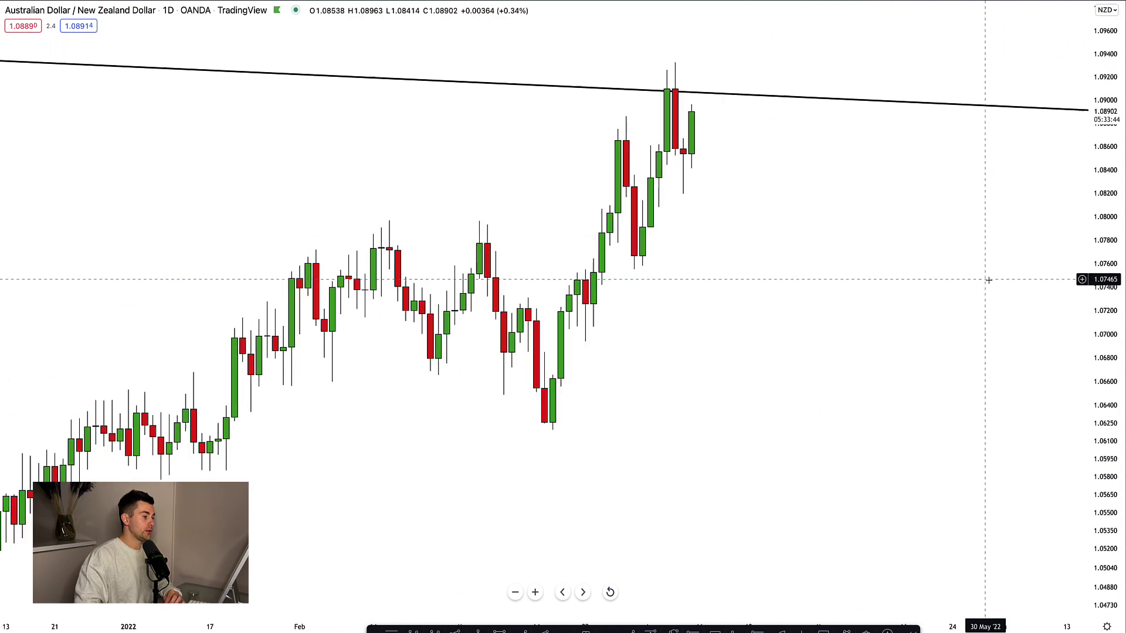
pyautogui.scroll(2, 988, 280)
pyautogui.moveTo(1105, 273); pyautogui.dragTo(1106, 359)
pyautogui.moveTo(860, 321); pyautogui.dragTo(951, 341)
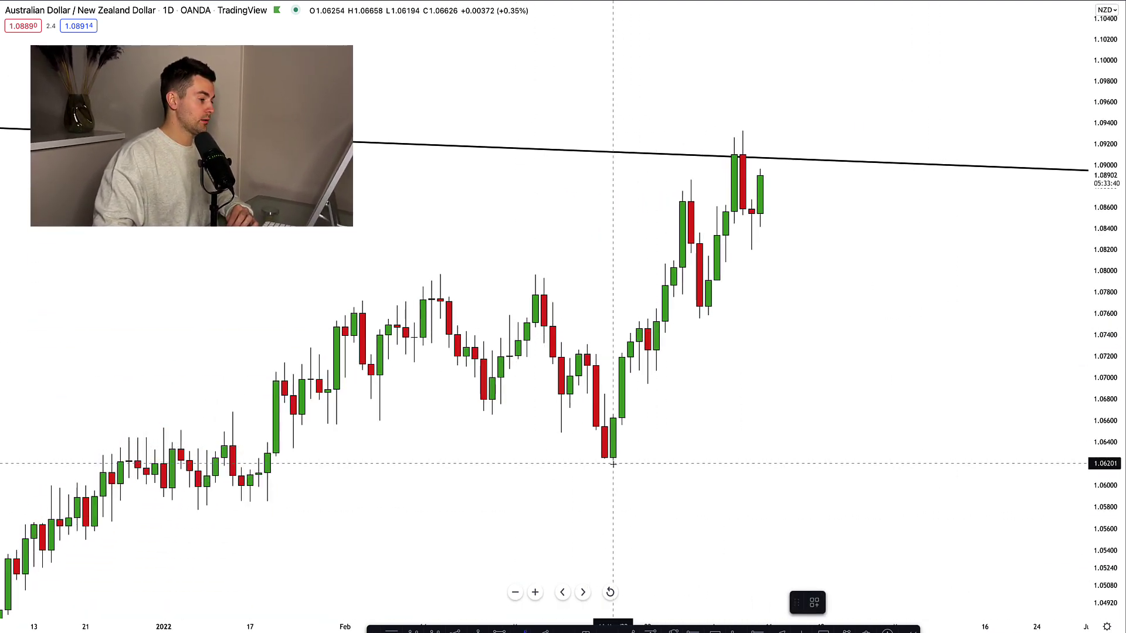
# Step: Draw two rising trend lines: along the lows from about 1.0620 to 1.0920, and along the highs from about 1.0797 to 1.099
pyautogui.moveTo(612, 463)
pyautogui.mouseDown()
pyautogui.moveTo(853, 191)
pyautogui.moveTo(820, 144)
pyautogui.mouseUp()
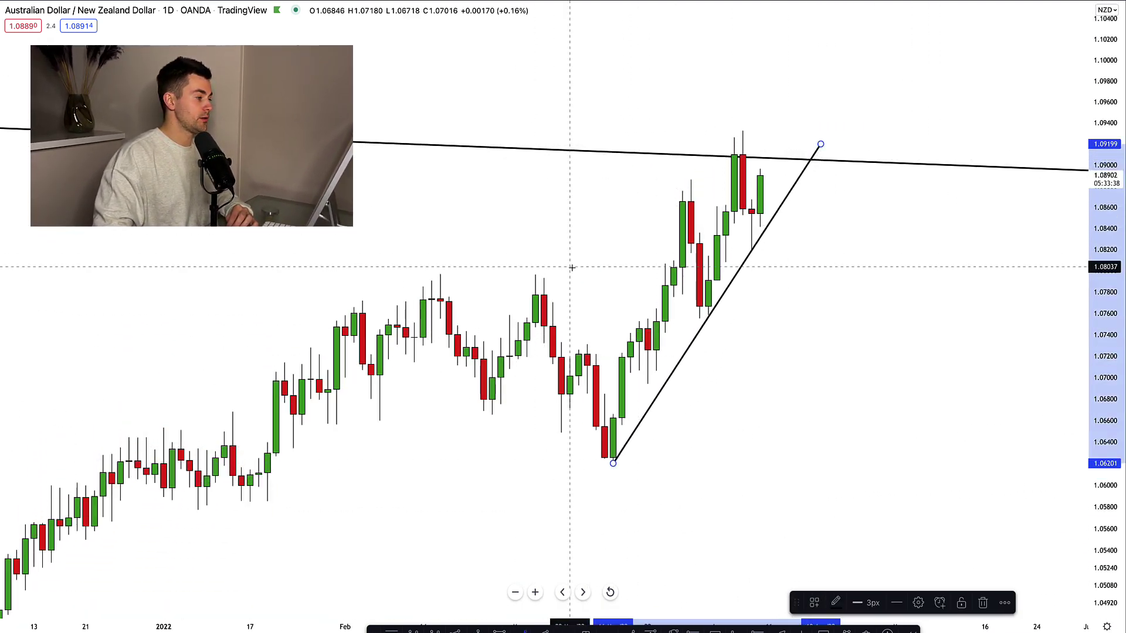
pyautogui.moveTo(535, 273)
pyautogui.mouseDown()
pyautogui.moveTo(824, 91)
pyautogui.moveTo(826, 74)
pyautogui.mouseUp()
pyautogui.moveTo(842, 288); pyautogui.dragTo(808, 288)
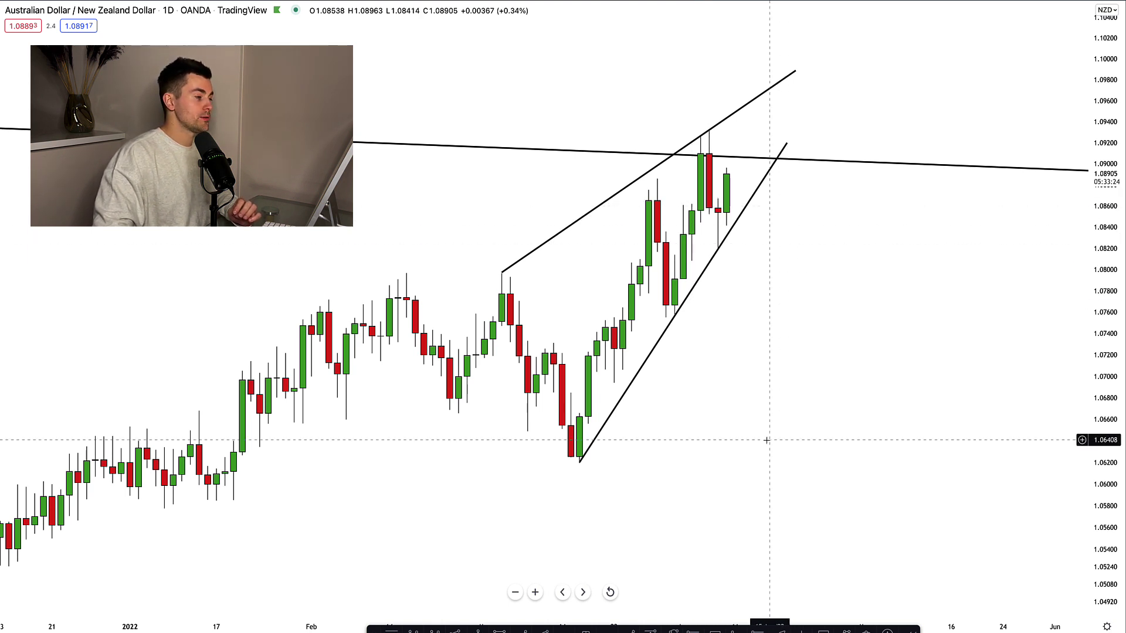
# Step: Draw three connected arrows projecting price from the descending trend line at about 1.0907 to 1.0847, up to 1.0880, and down to 1.0773
pyautogui.moveTo(766, 440); pyautogui.dragTo(748, 440)
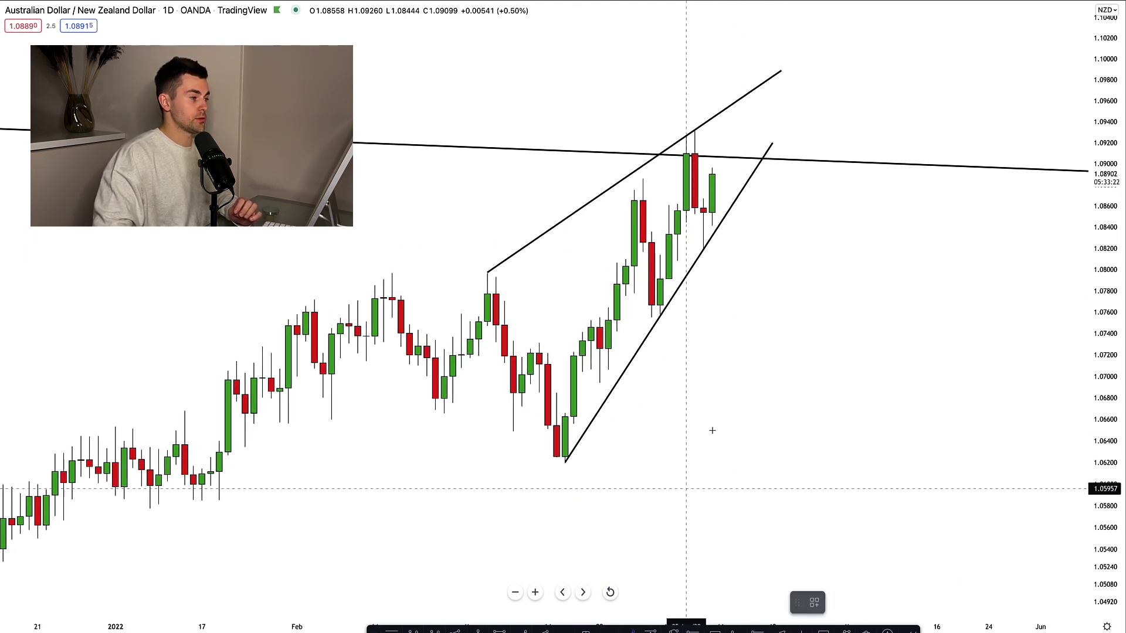
pyautogui.moveTo(720, 156); pyautogui.dragTo(746, 211)
pyautogui.click(746, 218)
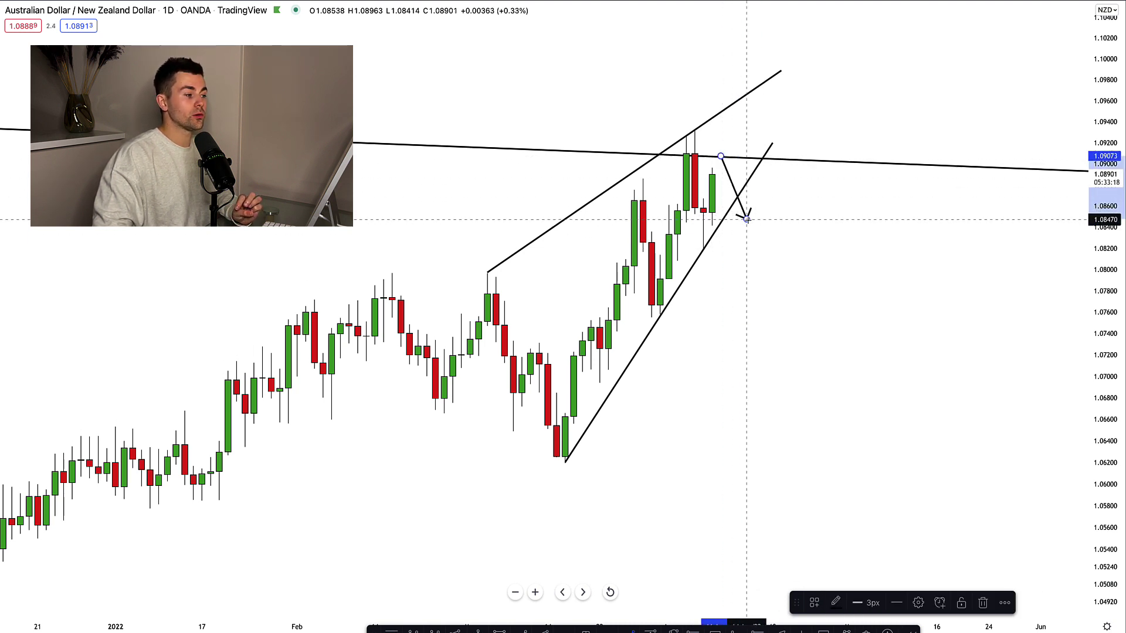
pyautogui.click(746, 218)
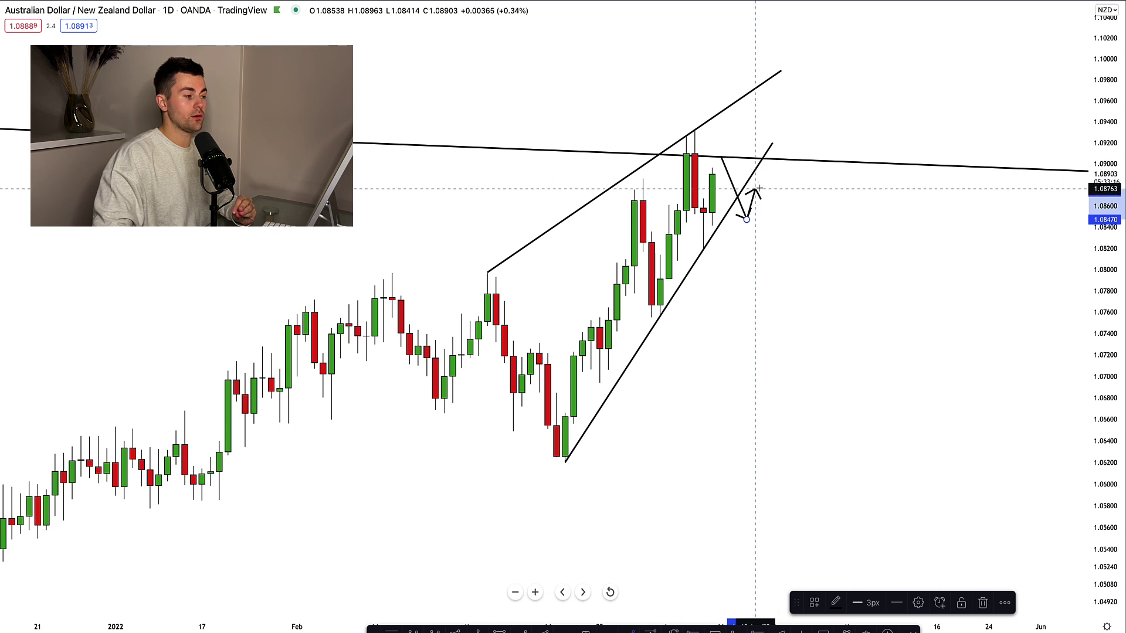
pyautogui.click(755, 185)
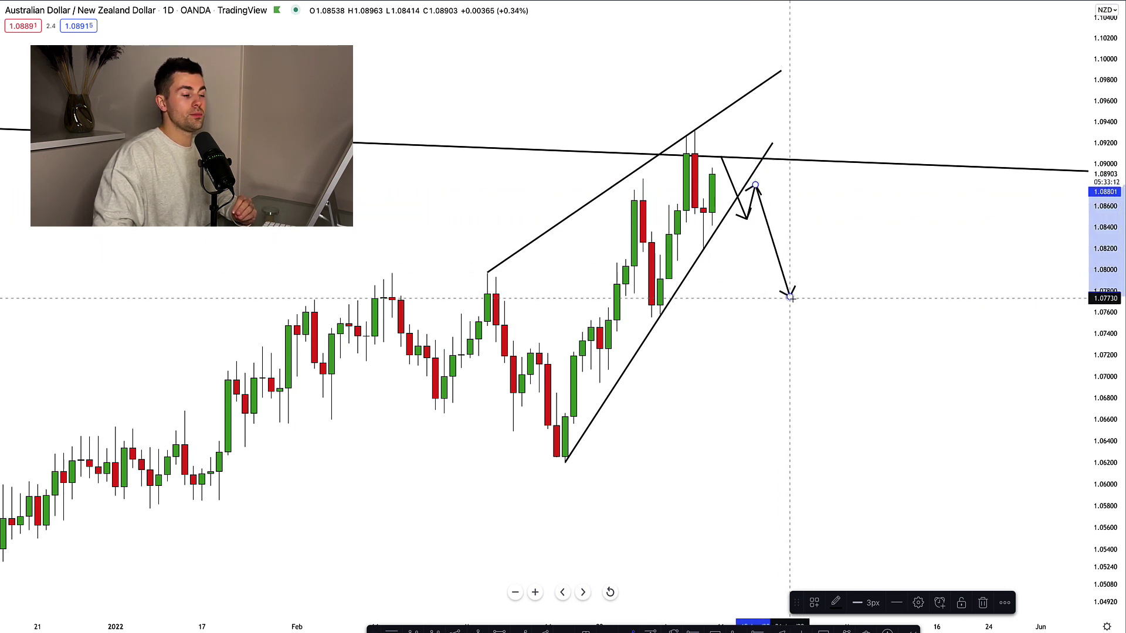
# Step: Mark two yellow target zones below price, at about 1.0754–1.0771 and at the swing low around 1.0618–1.0636
pyautogui.click(499, 631)
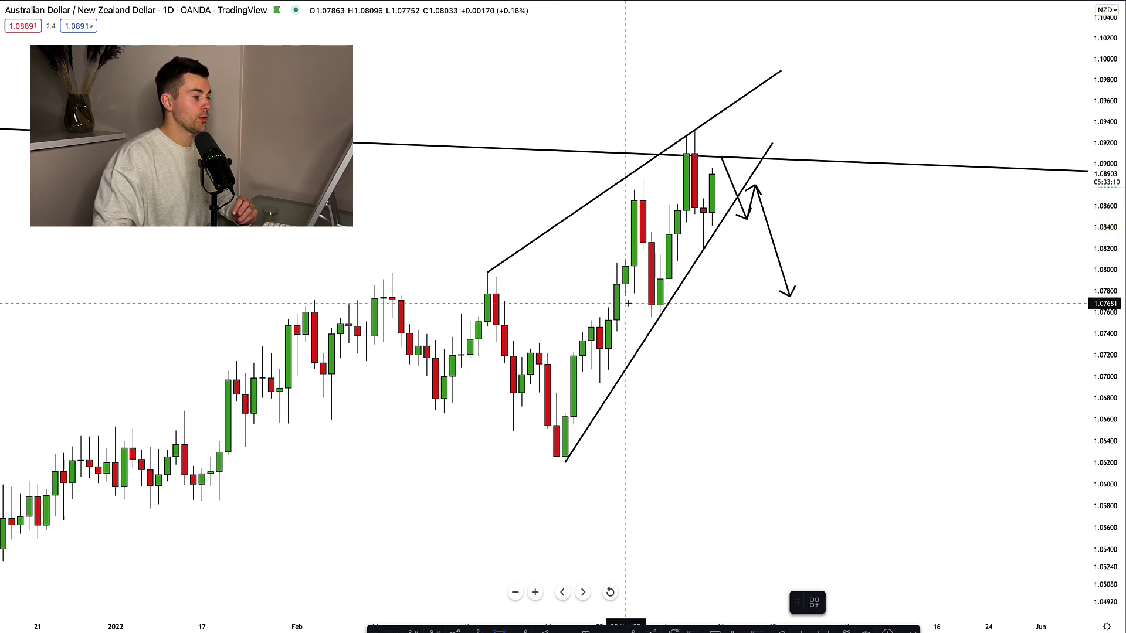
pyautogui.moveTo(556, 300); pyautogui.dragTo(885, 319)
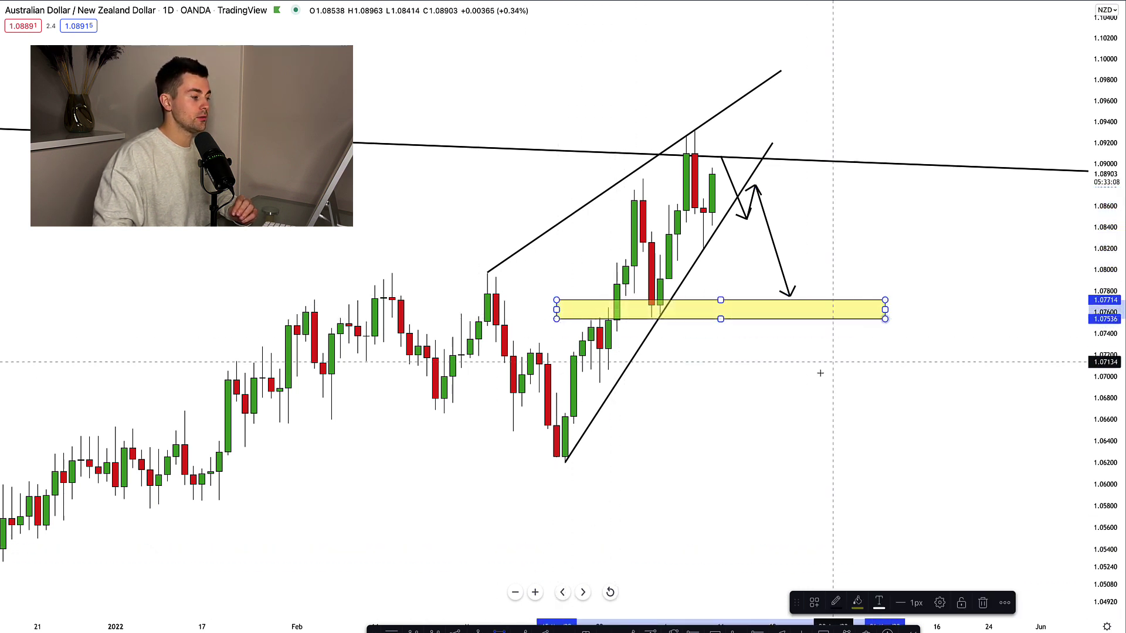
pyautogui.moveTo(495, 445); pyautogui.dragTo(946, 464)
pyautogui.moveTo(738, 509); pyautogui.dragTo(698, 508)
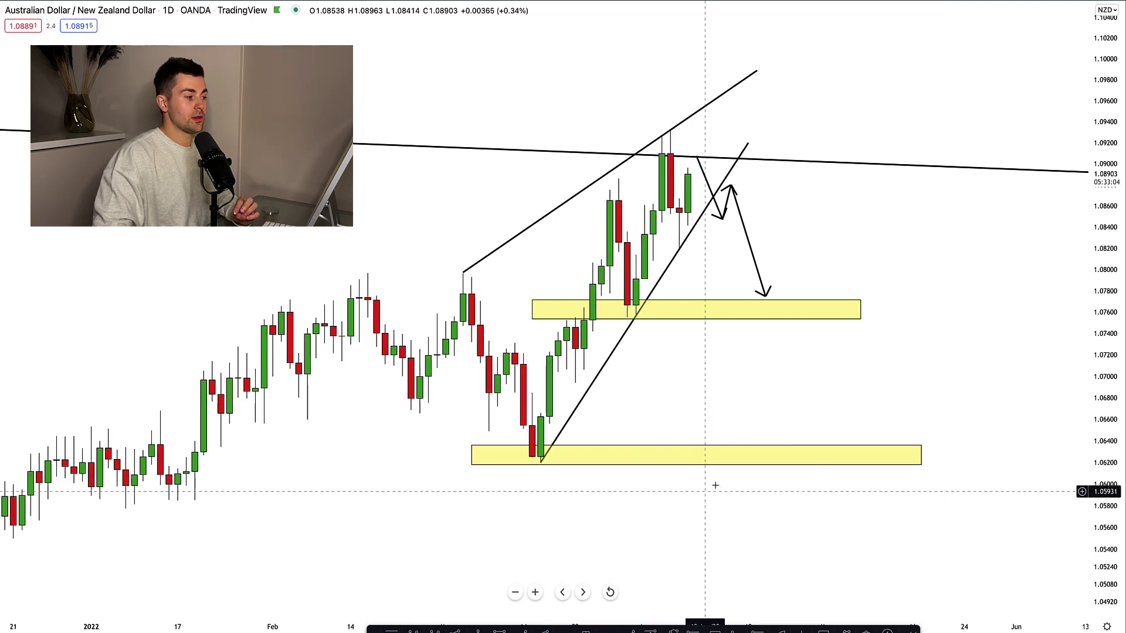
pyautogui.moveTo(889, 400); pyautogui.dragTo(867, 400)
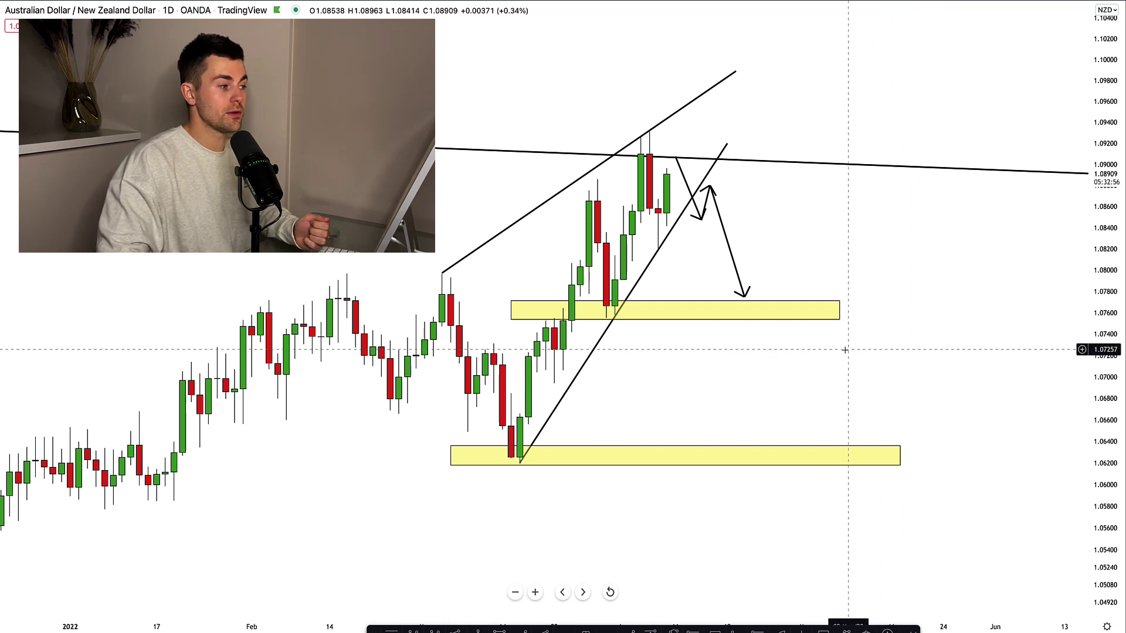
pyautogui.moveTo(1097, 452); pyautogui.dragTo(1097, 442)
pyautogui.moveTo(887, 368); pyautogui.dragTo(866, 381)
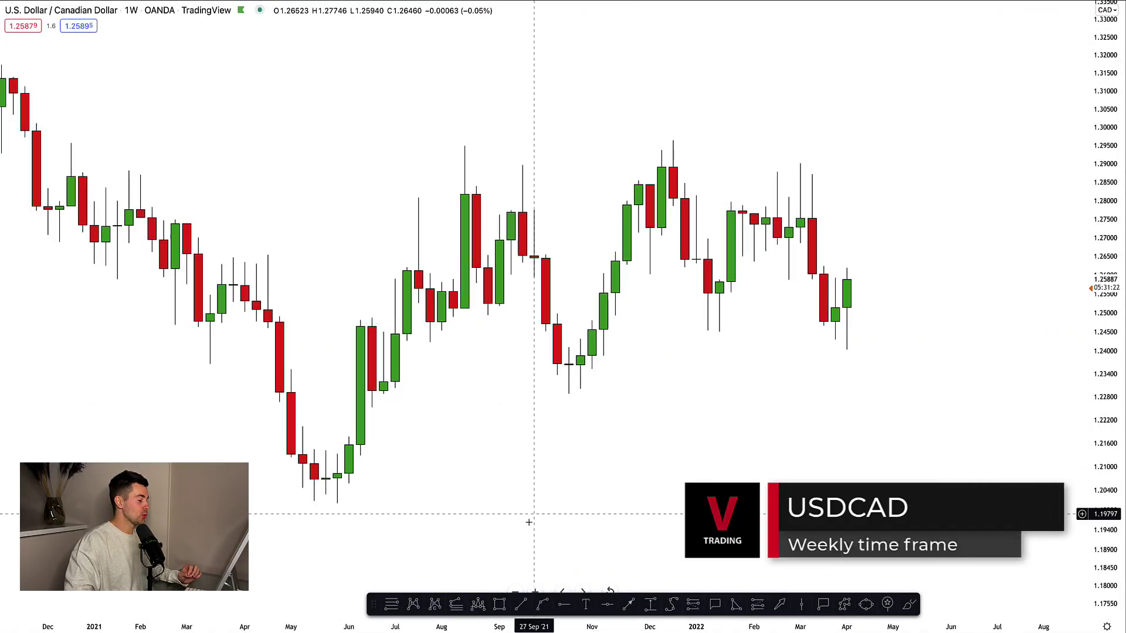
# Step: On the weekly USD/CAD chart, draw a rising trend line along the lows from about 1.2007 at 31 May 2021 to mid-June 2022
pyautogui.click(520, 604)
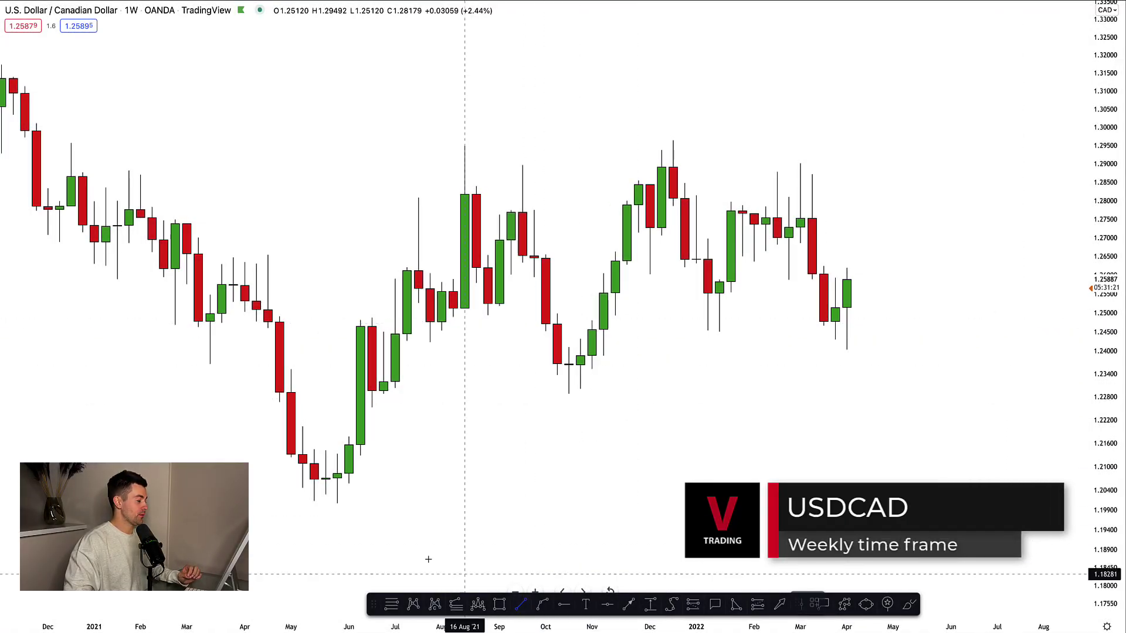
pyautogui.click(337, 503)
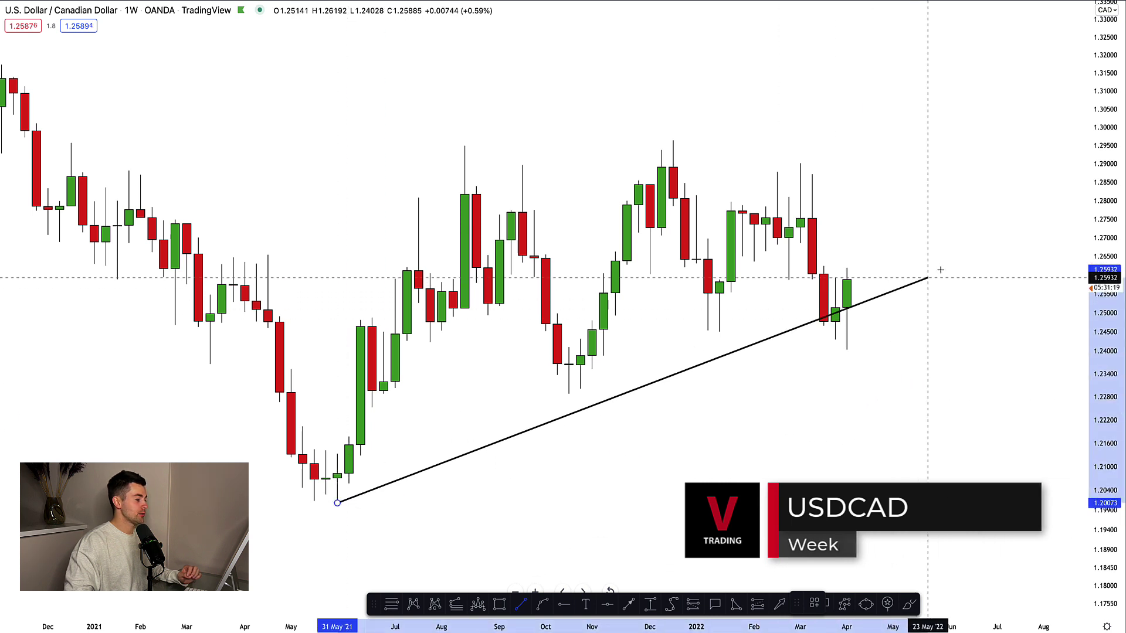
pyautogui.click(962, 217)
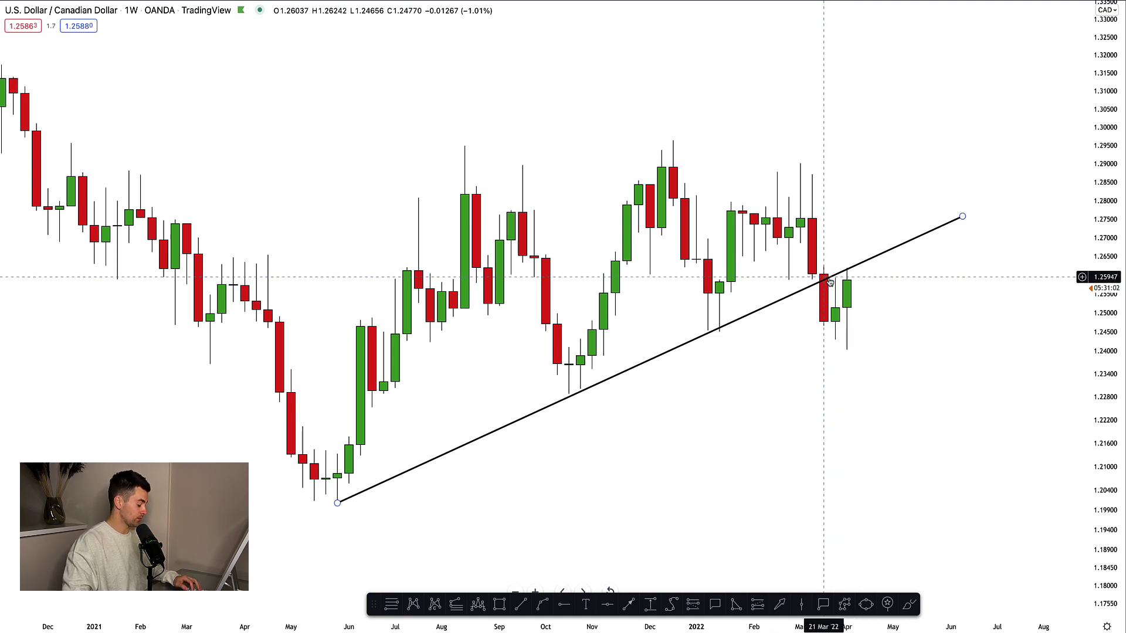
# Step: Switch the USD/CAD chart to the daily interval and frame the latest candles beneath the rising trend line
pyautogui.write('1D')
pyautogui.press('Return')
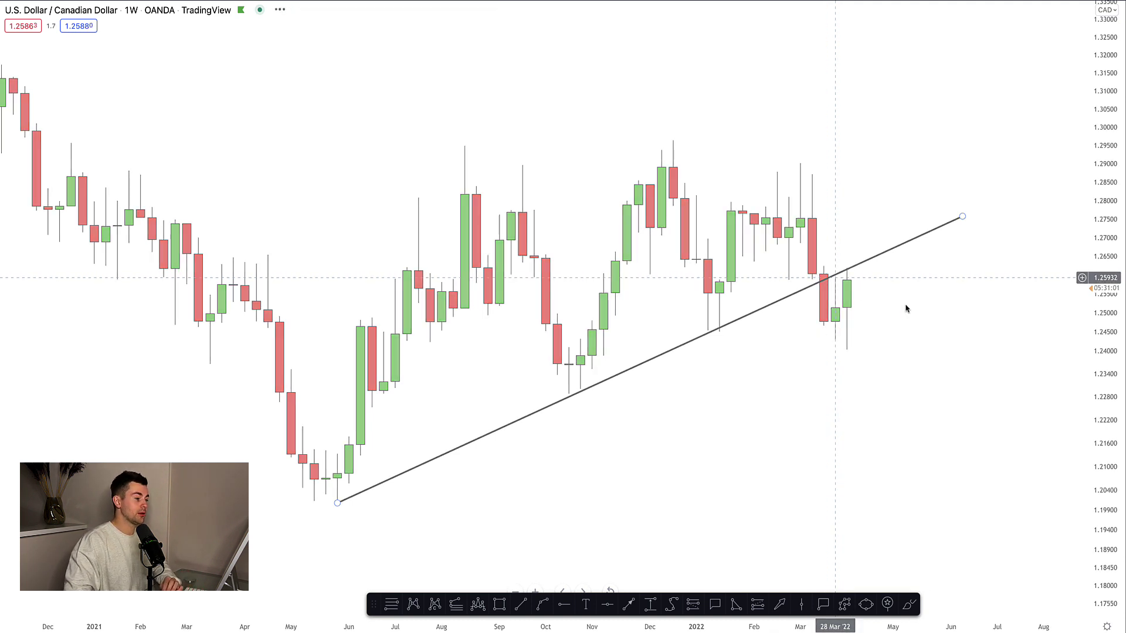
pyautogui.moveTo(1096, 351); pyautogui.dragTo(1095, 53)
pyautogui.moveTo(915, 156); pyautogui.dragTo(822, 222)
pyautogui.moveTo(1102, 506); pyautogui.dragTo(1102, 397)
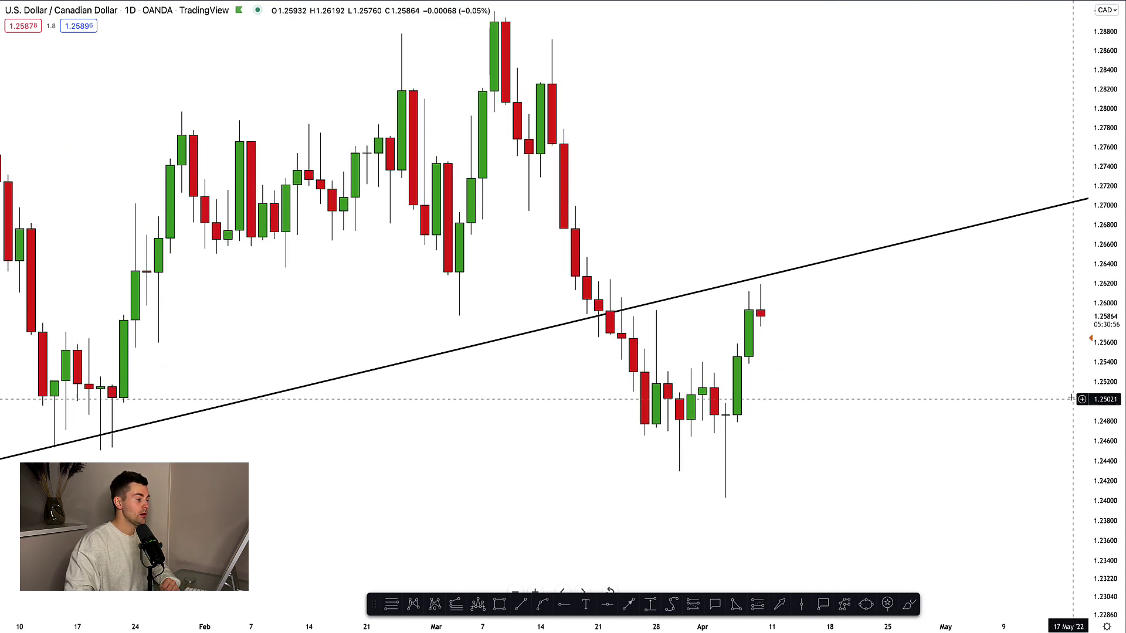
pyautogui.moveTo(983, 394); pyautogui.dragTo(957, 388)
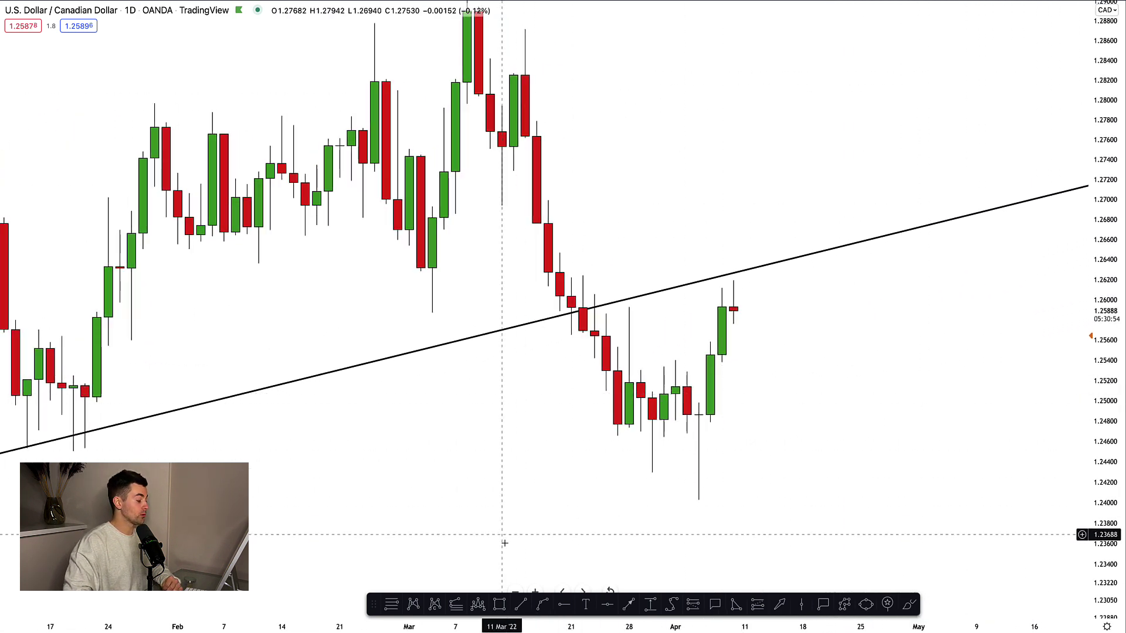
# Step: Draw a yellow zone at about 1.2588–1.2600 from 1 March to 26 April, and a triangle filling the area between it and the trend line
pyautogui.click(499, 604)
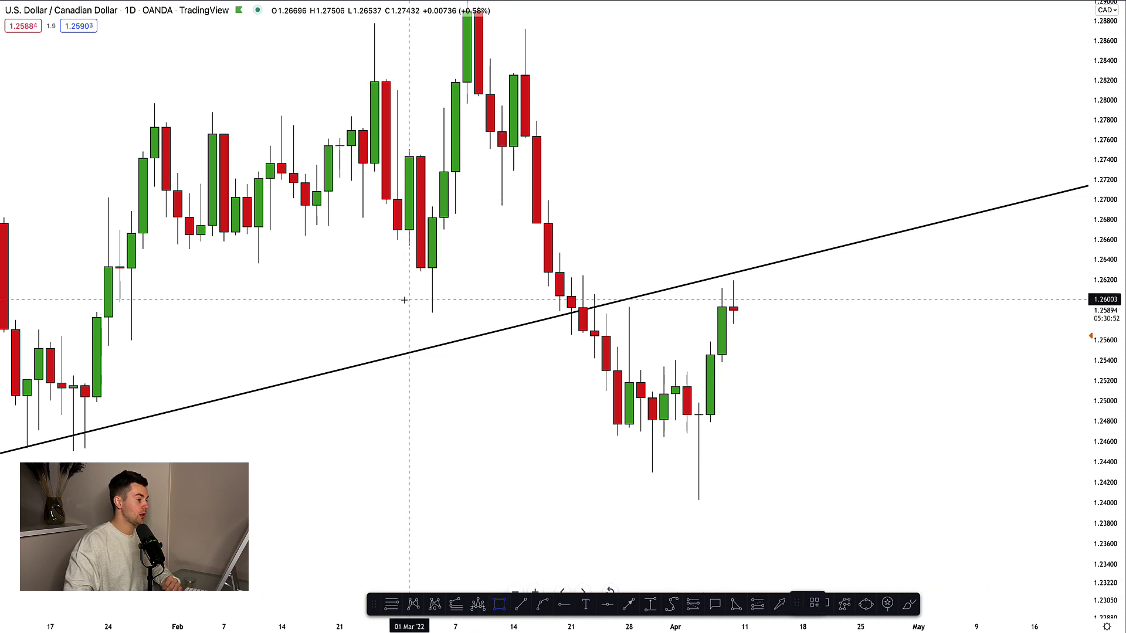
pyautogui.moveTo(409, 299)
pyautogui.mouseDown()
pyautogui.moveTo(515, 311)
pyautogui.moveTo(476, 311)
pyautogui.moveTo(873, 310)
pyautogui.mouseUp()
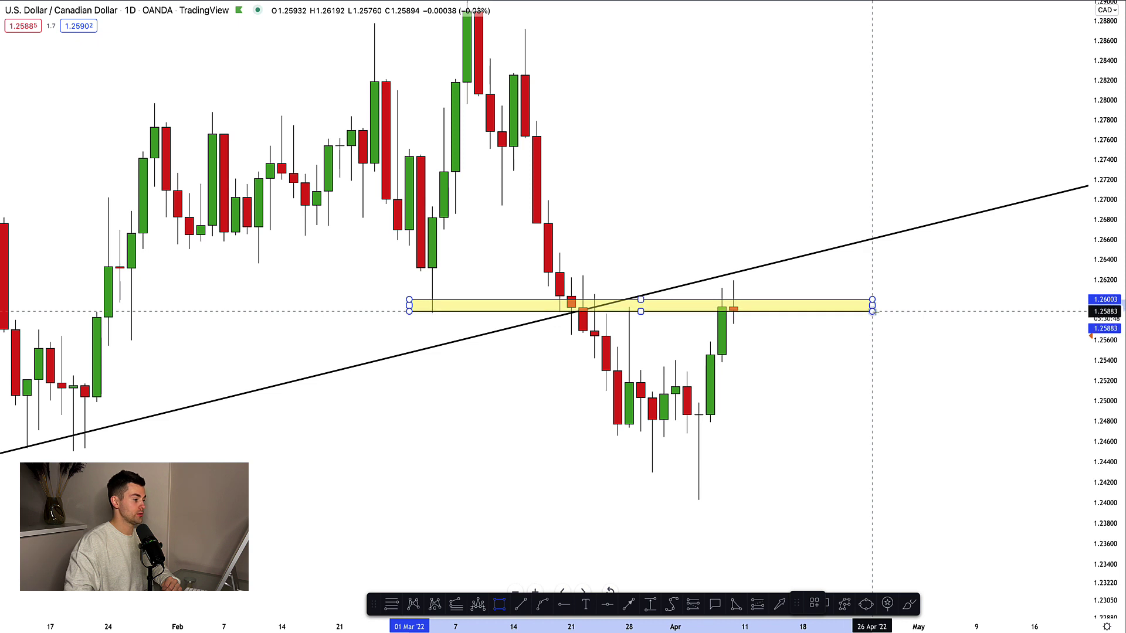
pyautogui.hscroll(2, 659, 325)
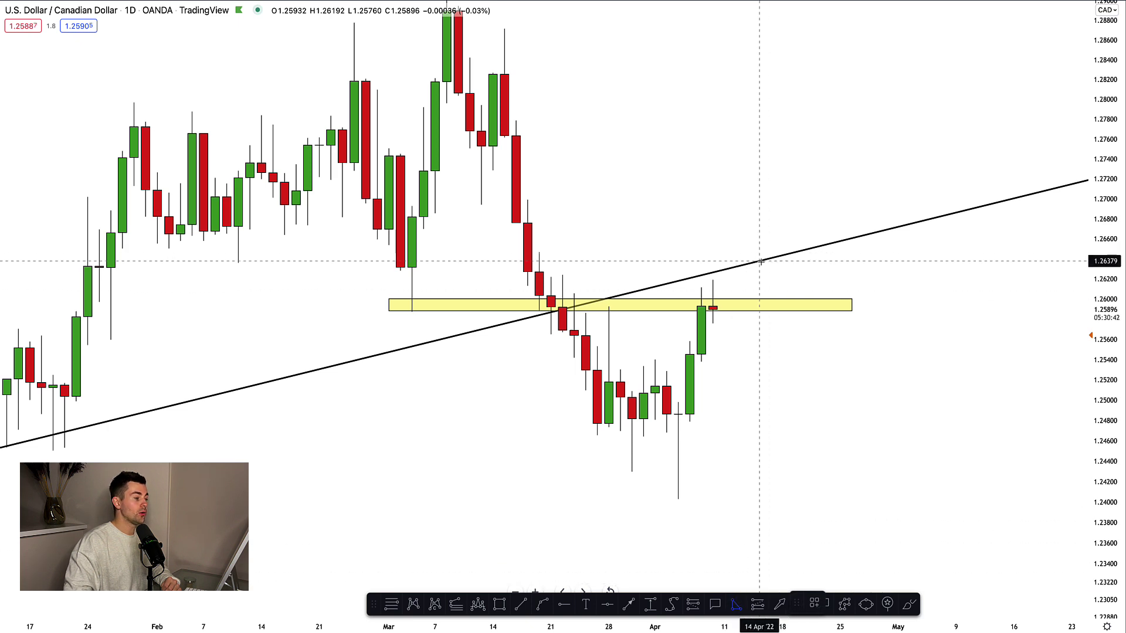
pyautogui.click(562, 309)
pyautogui.click(782, 311)
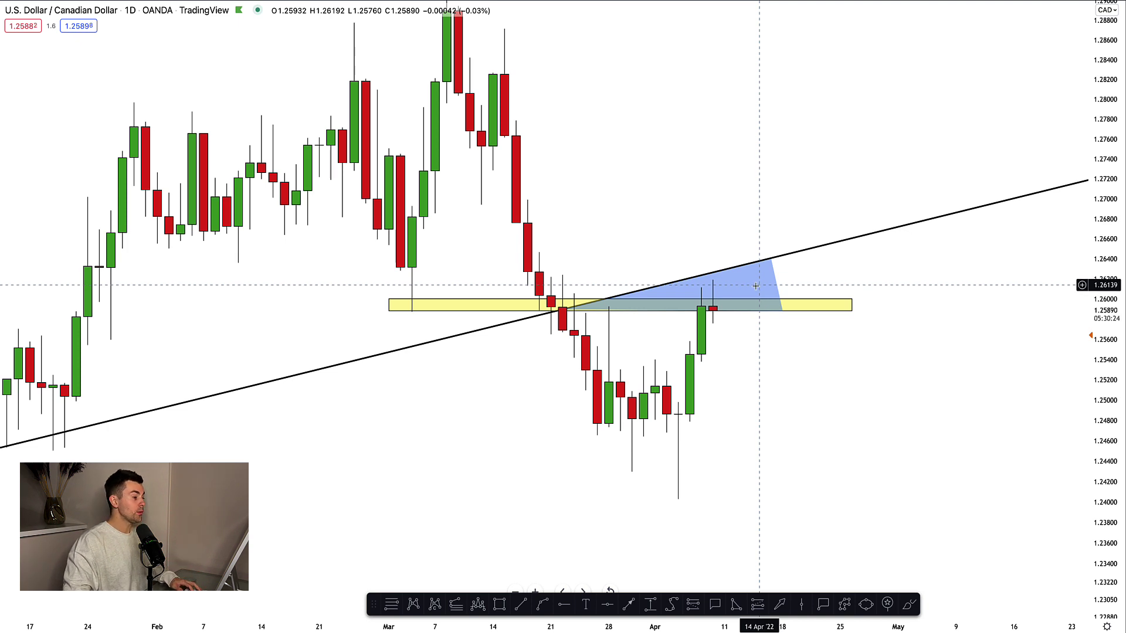
# Step: Switch the USD/CAD chart to the 4-hour interval and enlarge the price action around the shaded area
pyautogui.write('4')
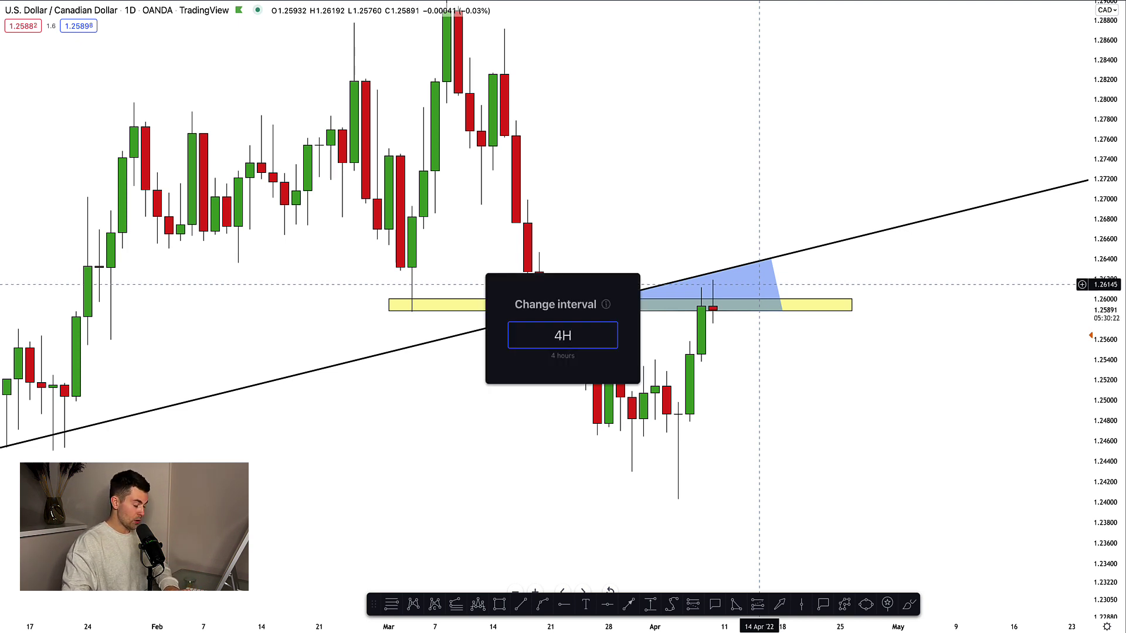
pyautogui.write('H')
pyautogui.press('Return')
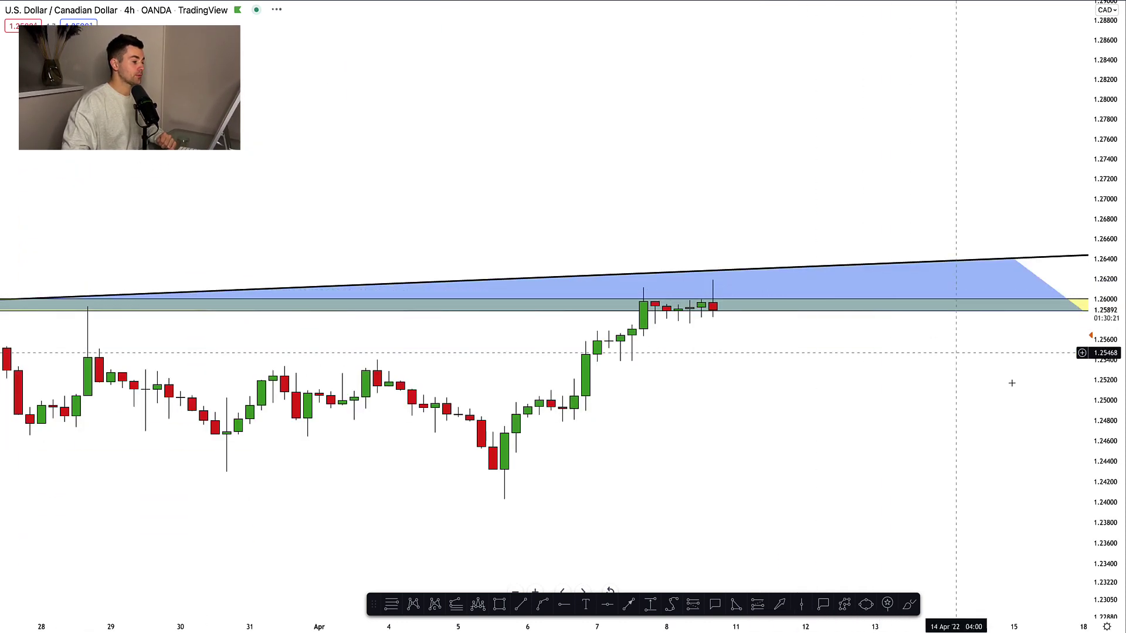
pyautogui.moveTo(1096, 467); pyautogui.dragTo(1096, 264)
pyautogui.moveTo(849, 405); pyautogui.dragTo(825, 342)
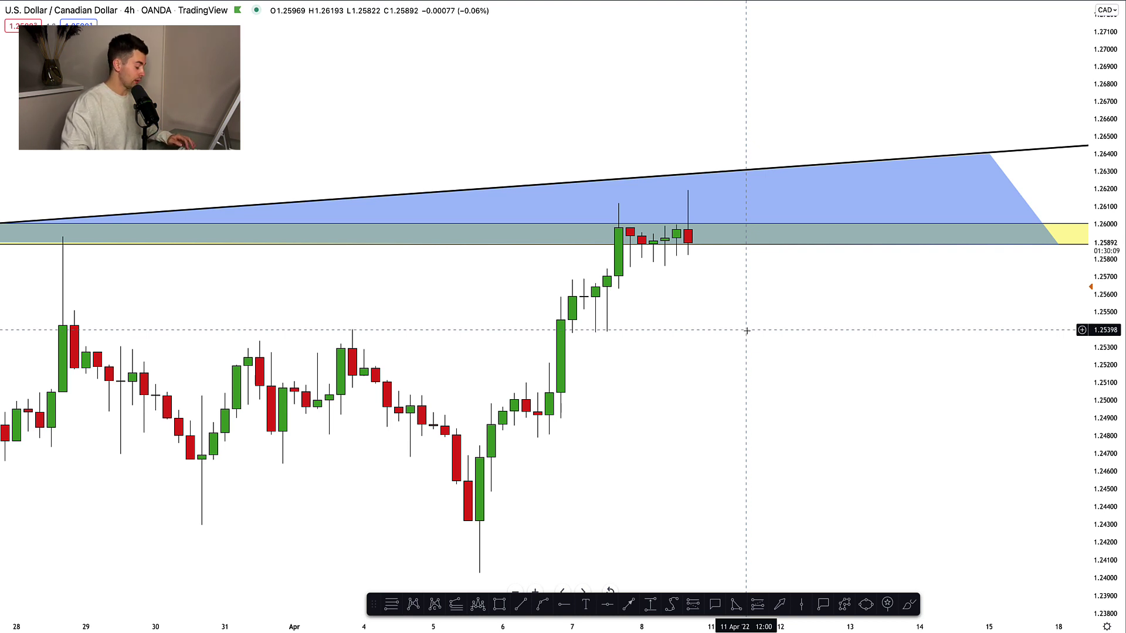
# Step: Switch the USD/CAD chart to the 1-hour interval and frame the price action since 5 April
pyautogui.write('1H')
pyautogui.press('Return')
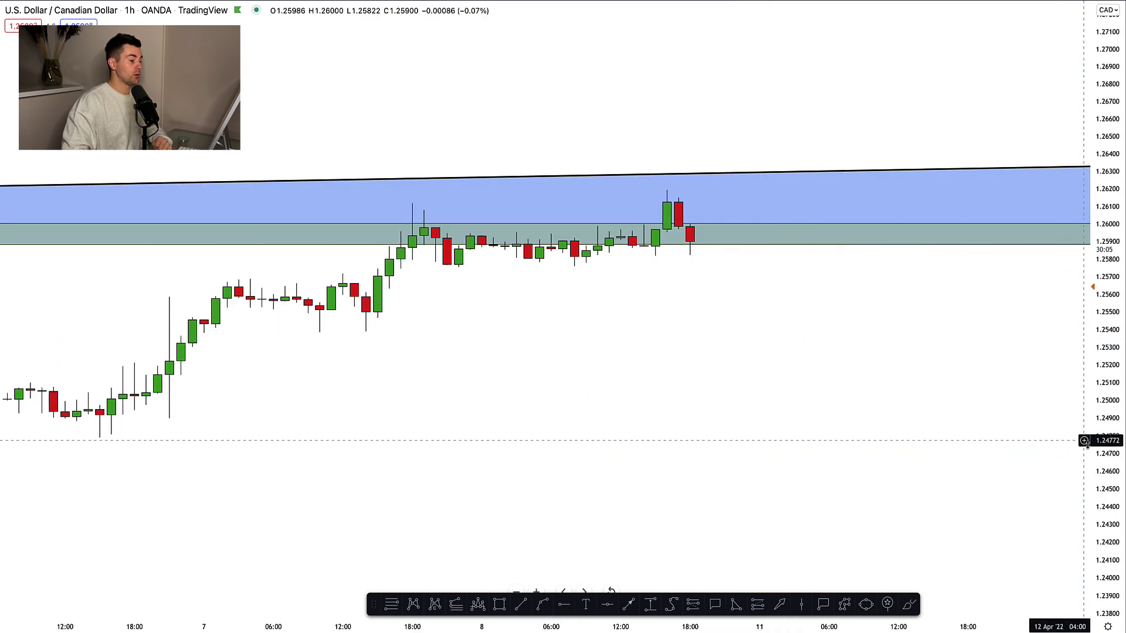
pyautogui.scroll(-3, 732, 342)
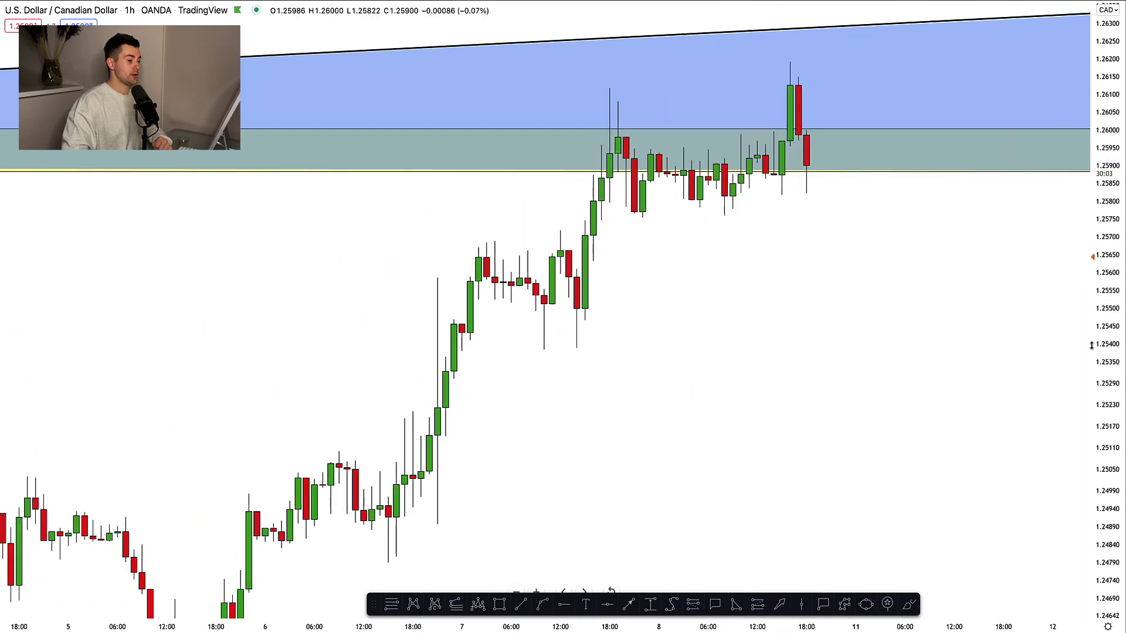
pyautogui.moveTo(1095, 346); pyautogui.dragTo(1095, 414)
pyautogui.scroll(-1, 972, 430)
pyautogui.scroll(-3, 971, 430)
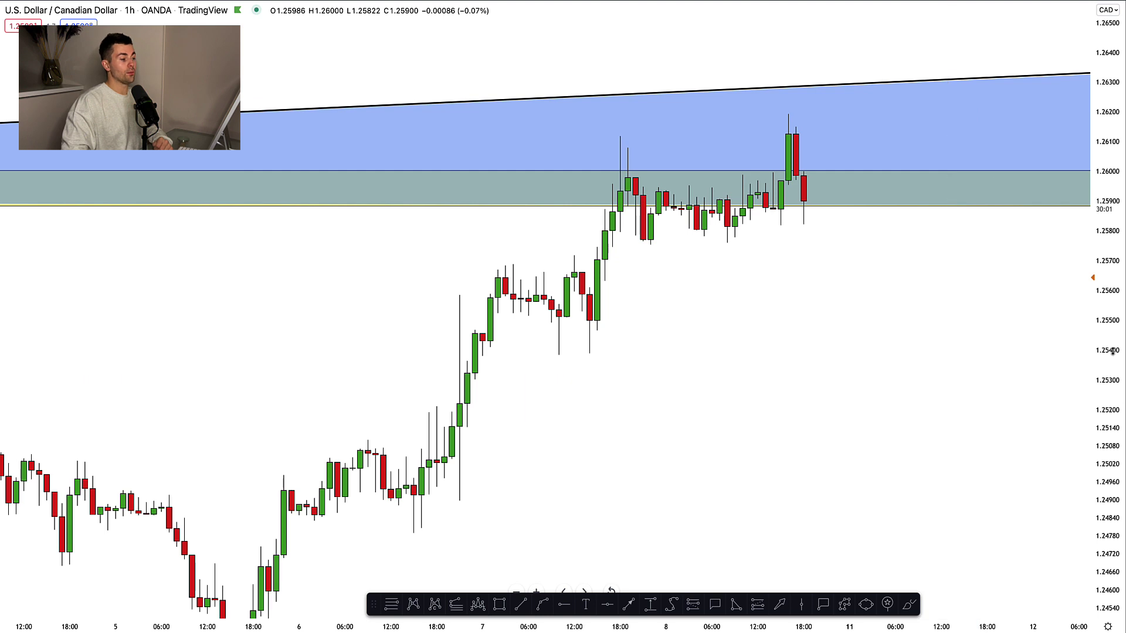
pyautogui.scroll(-1, 987, 411)
pyautogui.moveTo(943, 399); pyautogui.dragTo(802, 389)
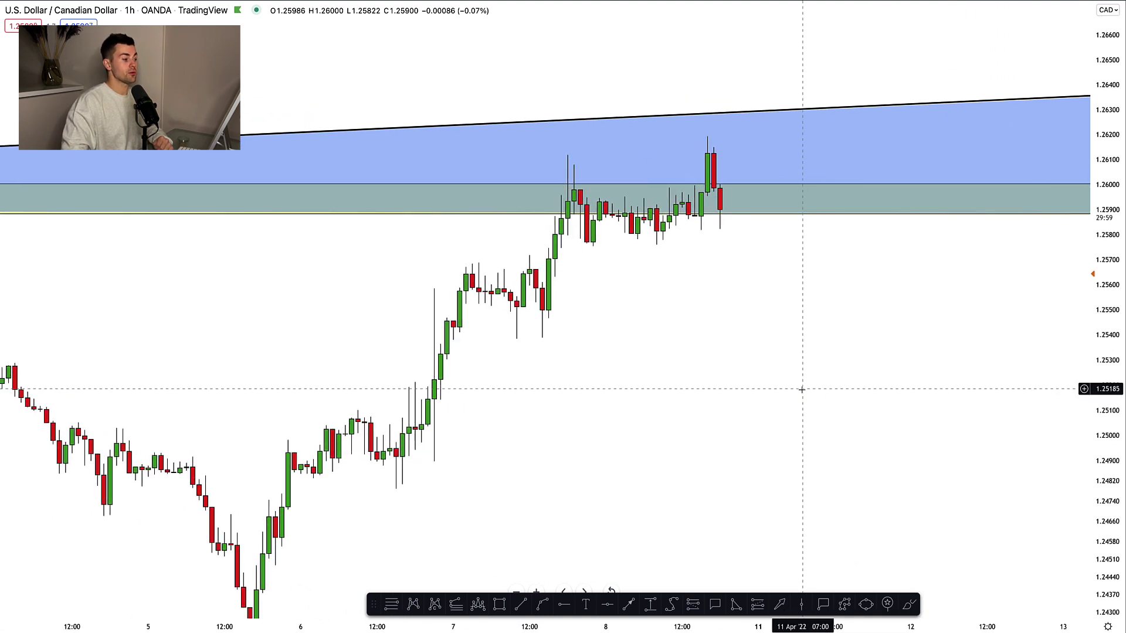
# Step: Draw a yellow zone at about 1.2567–1.2577 below the recent consolidation, from 6 April to 12 April
pyautogui.hotkey('alt', 'shift', 'r')
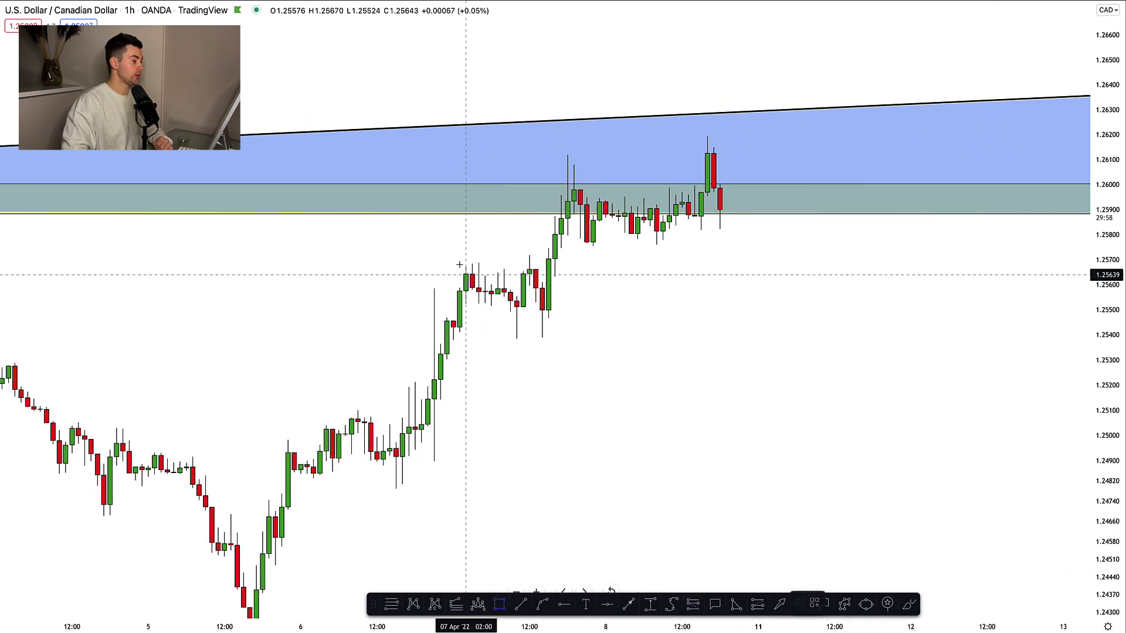
pyautogui.click(427, 268)
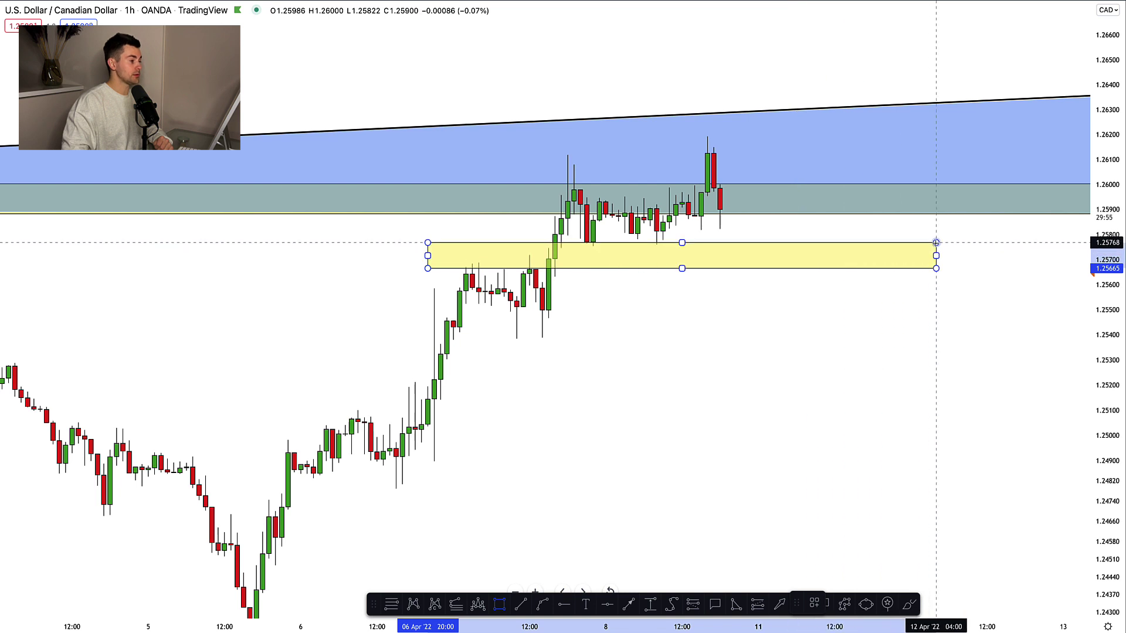
pyautogui.click(936, 242)
# Step: Trace a head-and-shoulders pattern with connected lines through about 1.2551, 1.2612, 1.2575, 1.2619, 1.2578, 1.2603 and 1.2577
pyautogui.hotkey('alt', 't')
pyautogui.click(548, 307)
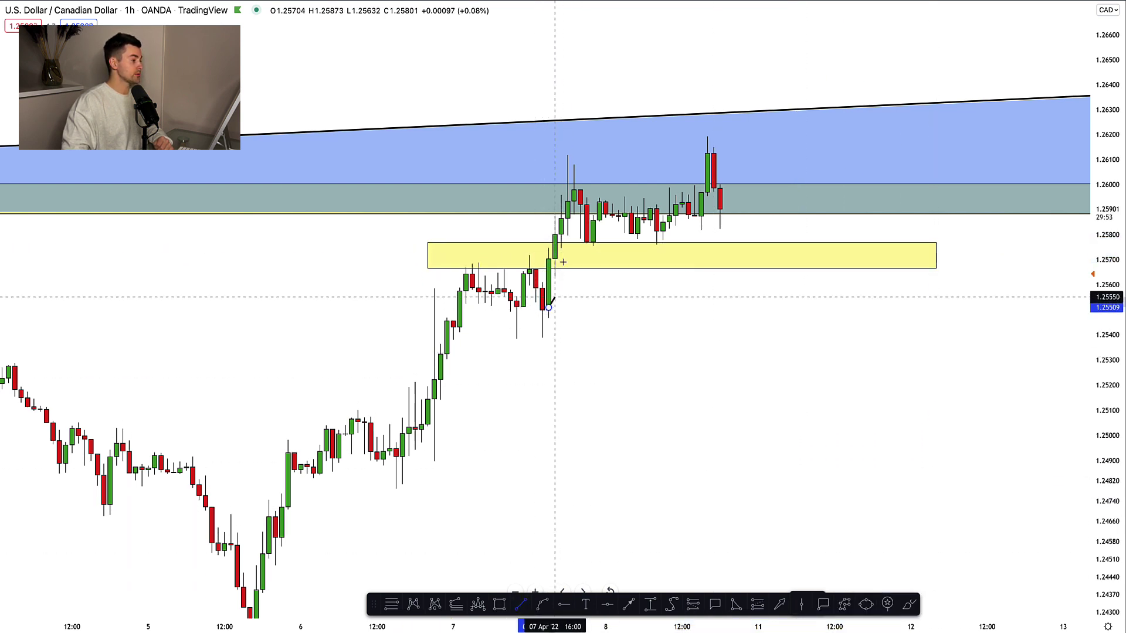
pyautogui.click(568, 157)
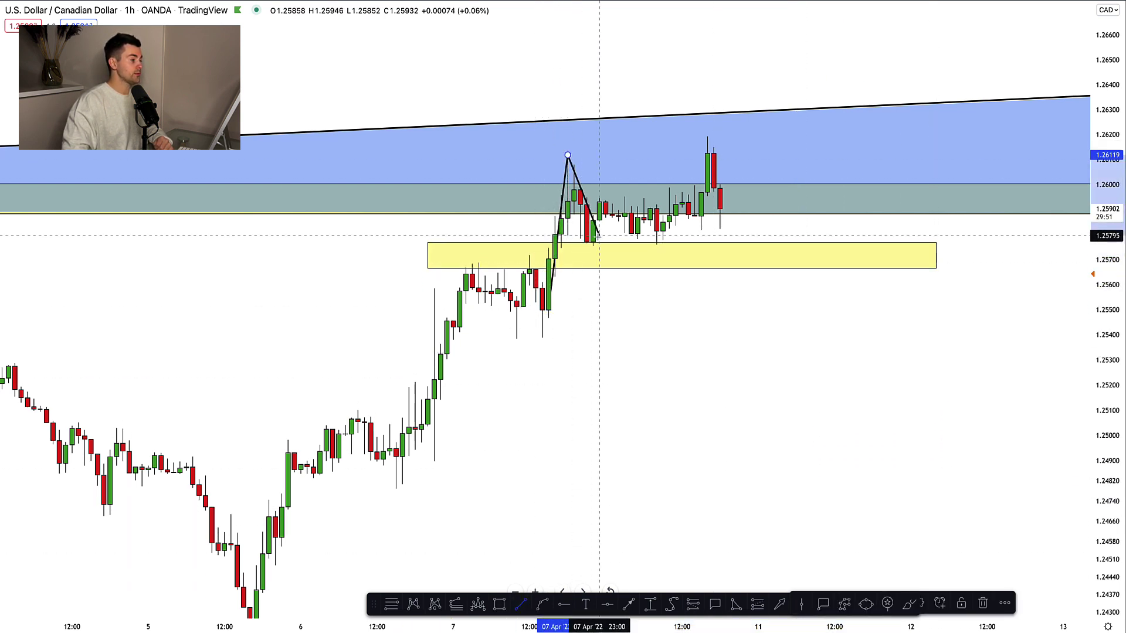
pyautogui.click(599, 246)
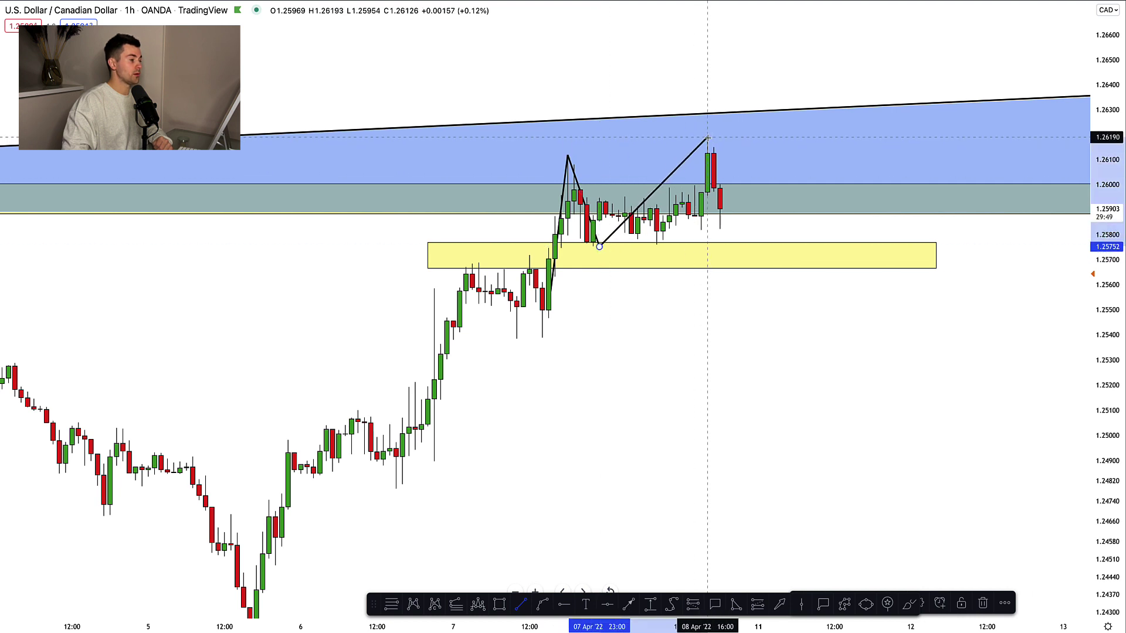
pyautogui.click(707, 137)
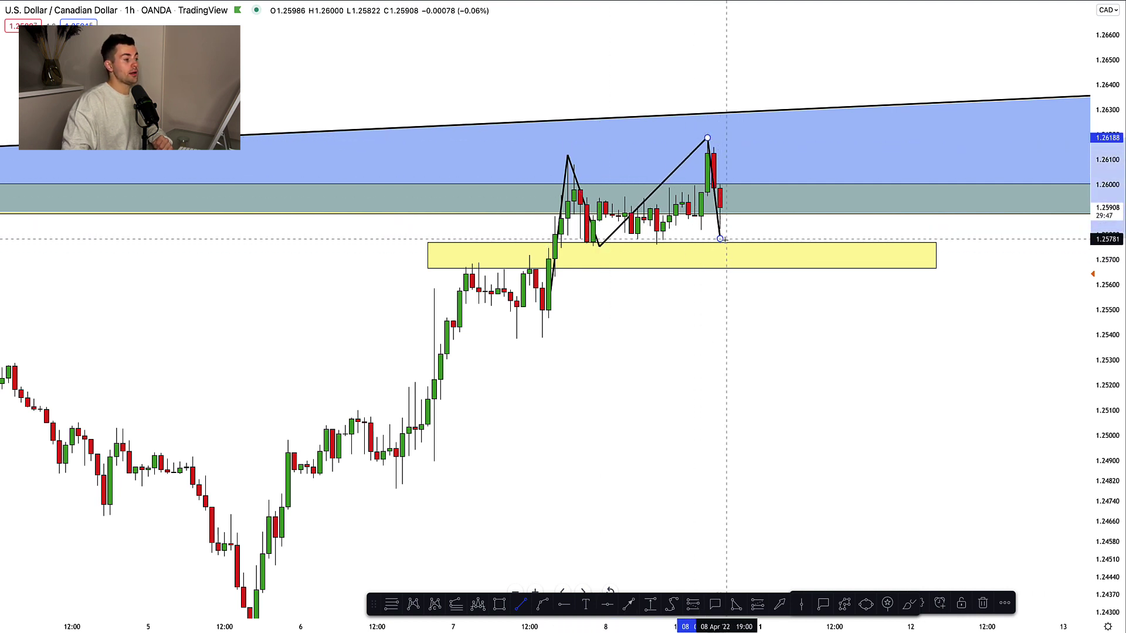
pyautogui.click(720, 238)
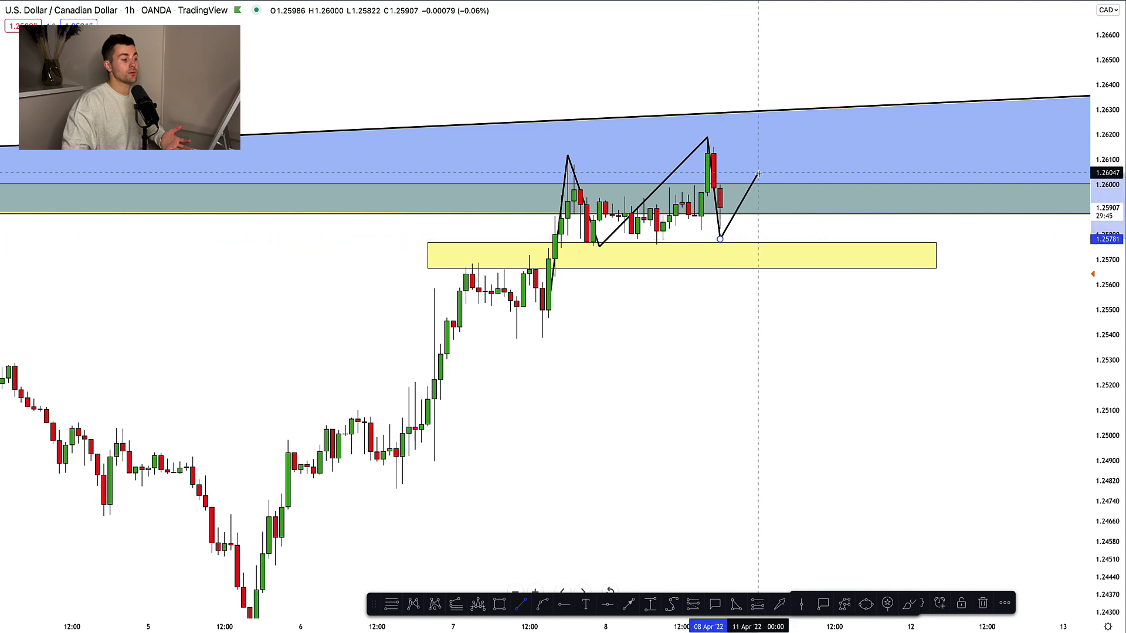
pyautogui.click(751, 178)
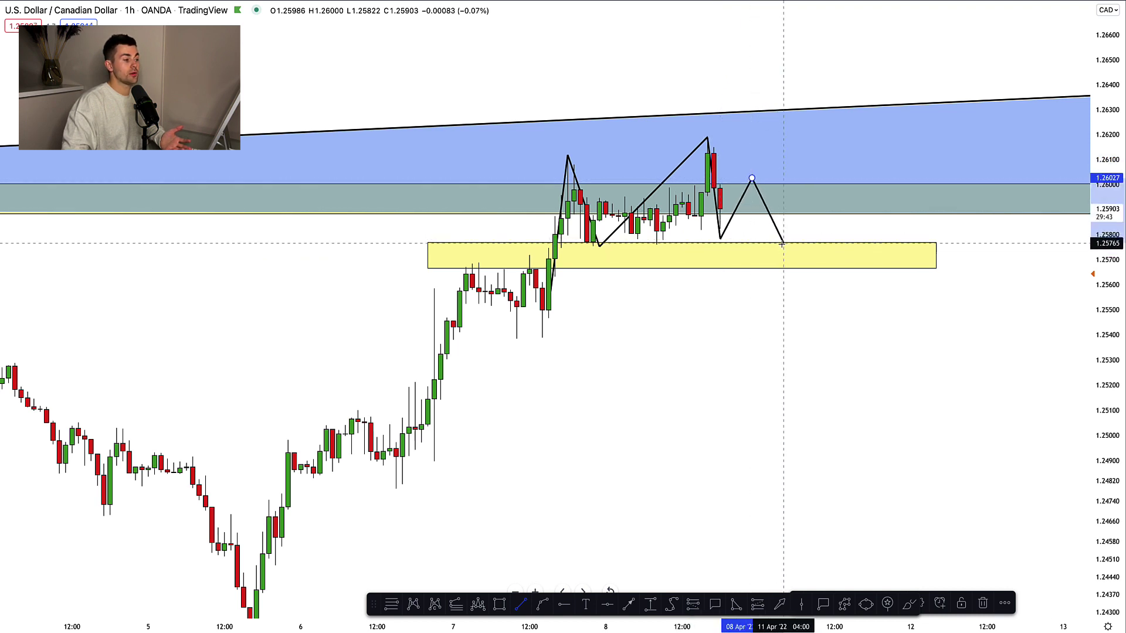
pyautogui.click(784, 242)
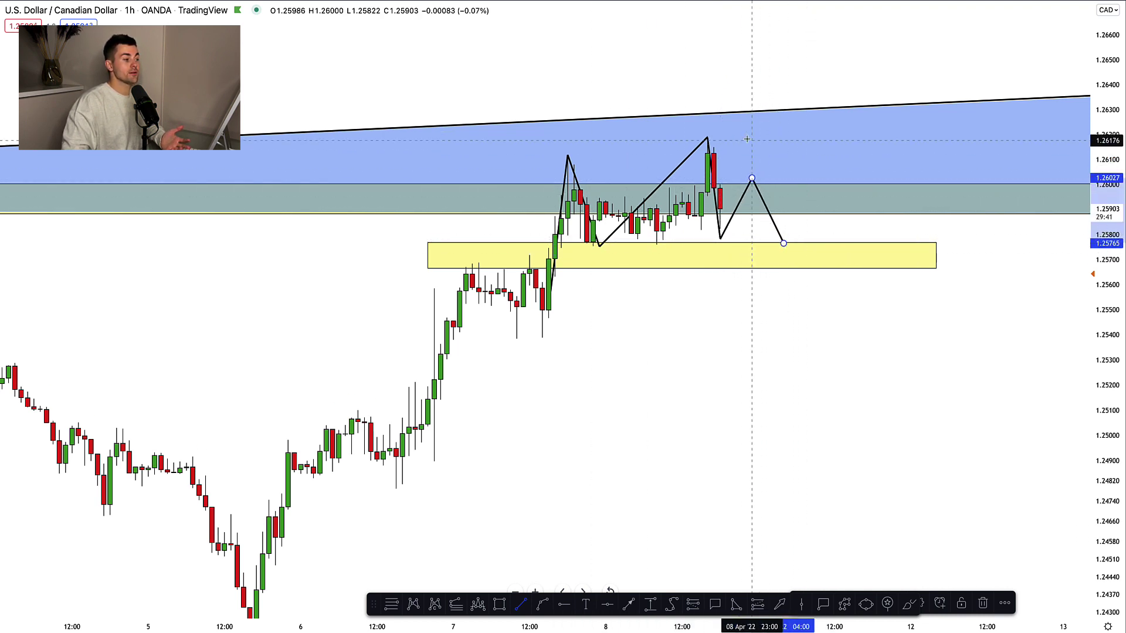
# Step: Sketch a projected break and retest with lines from about 1.2587 down to 1.2560 and back up to 1.2576 around the yellow zone
pyautogui.scroll(-2, 726, 141)
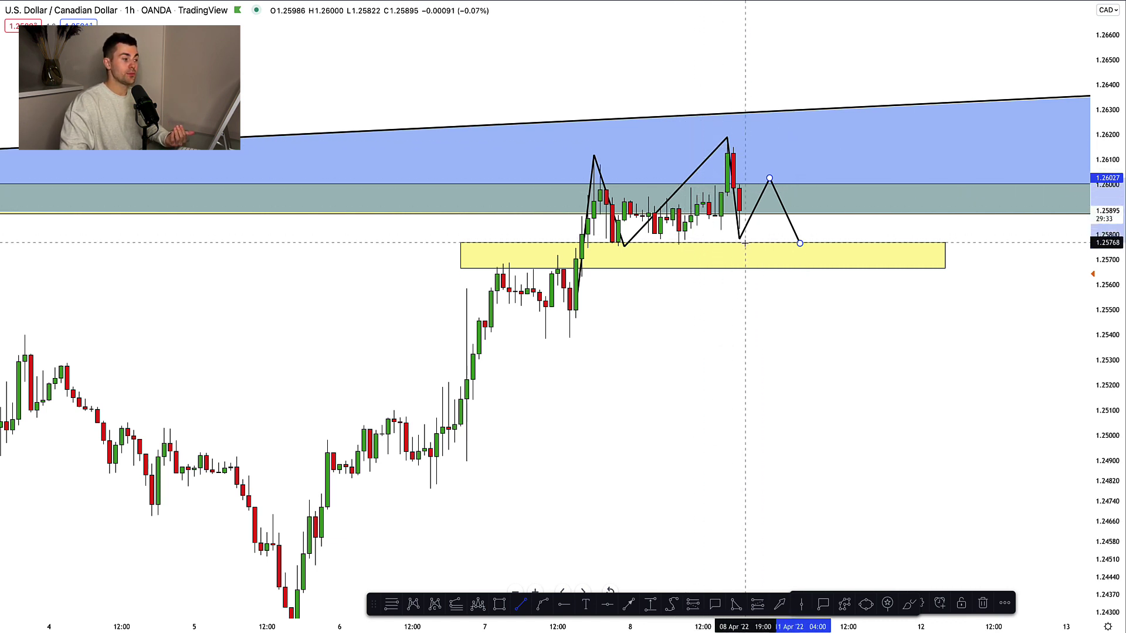
pyautogui.click(806, 217)
pyautogui.click(830, 284)
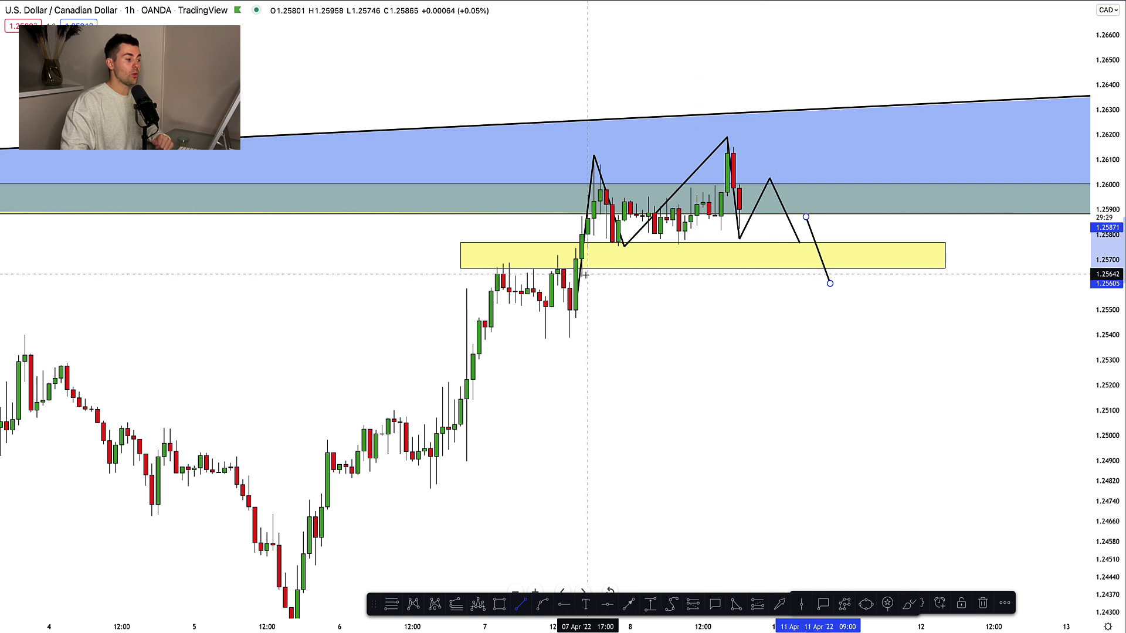
pyautogui.click(829, 283)
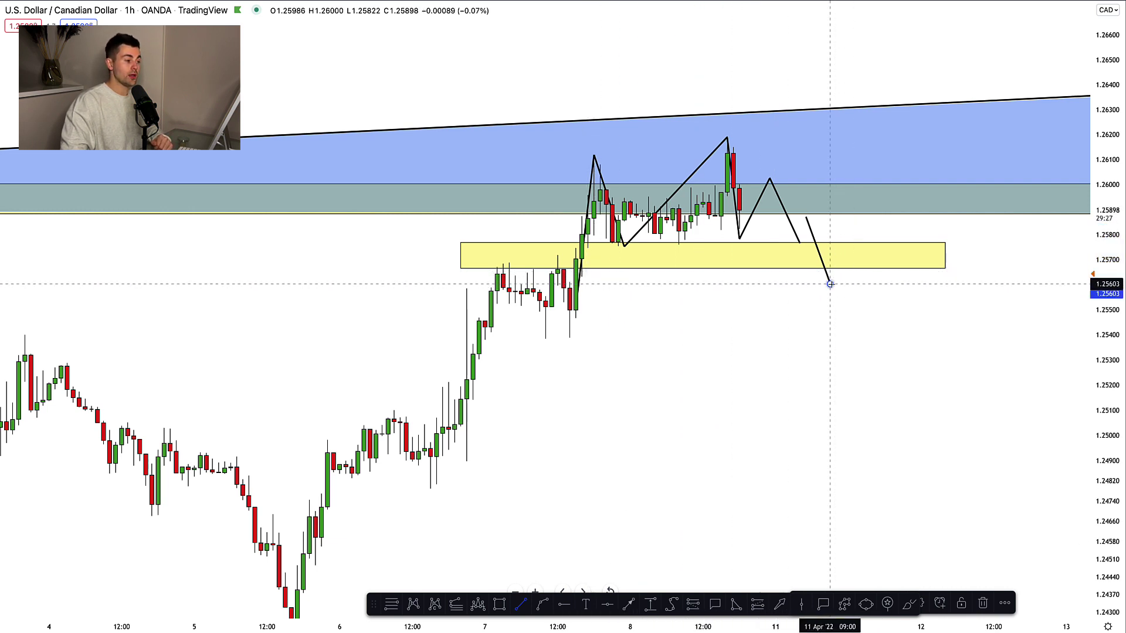
pyautogui.click(843, 243)
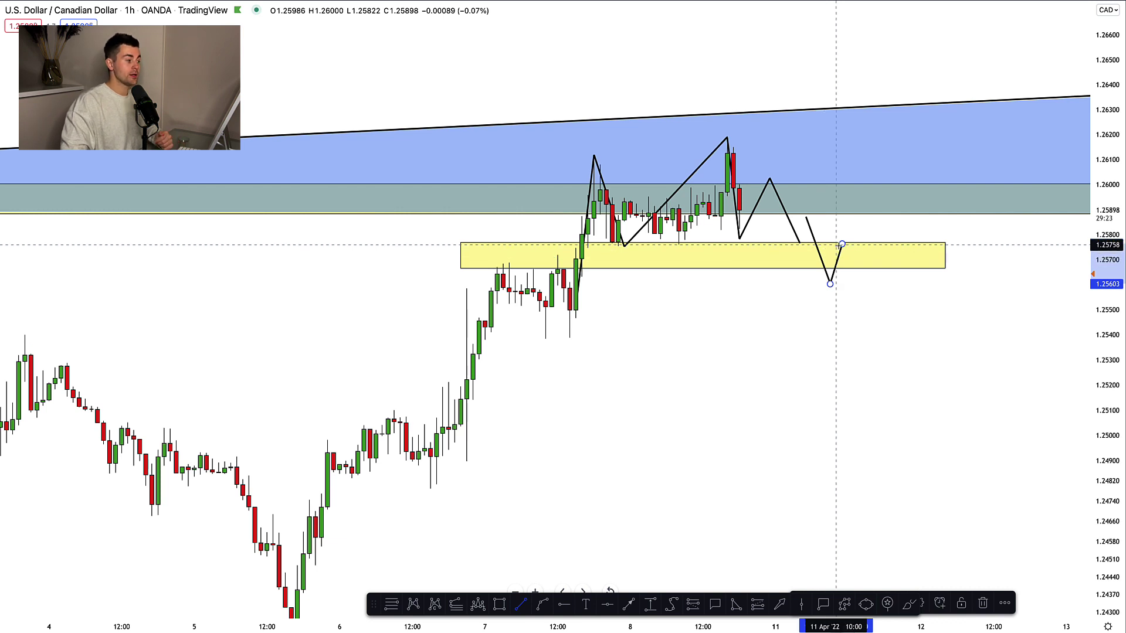
pyautogui.scroll(-3, 962, 425)
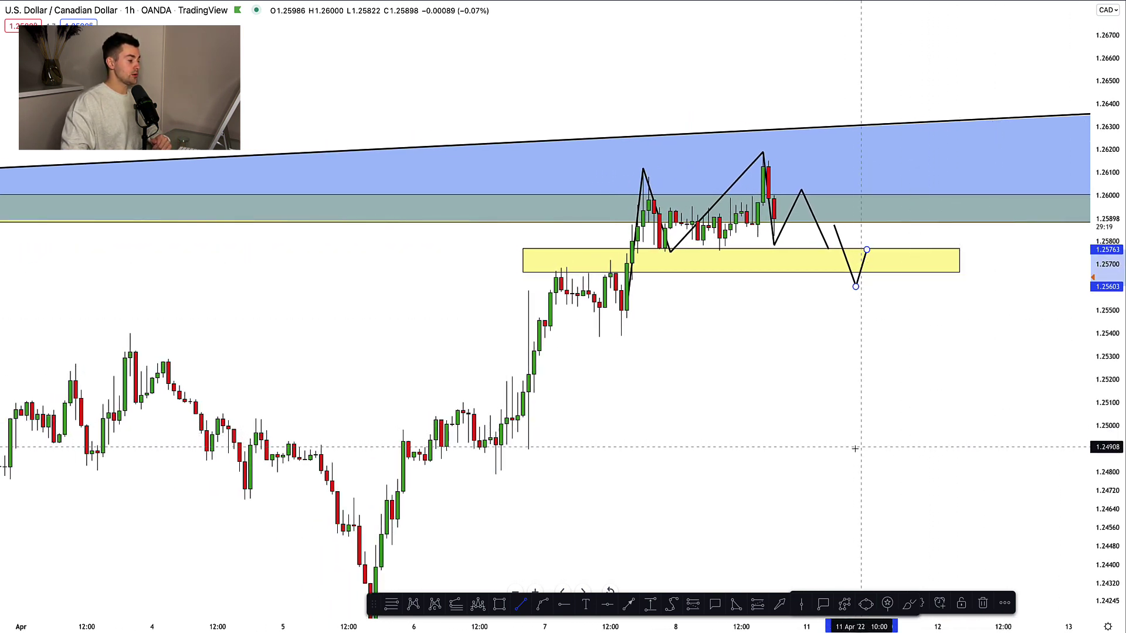
# Step: Draw a yellow zone at about 1.2499–1.2509 below the first zone, from 4 April to 12 April
pyautogui.moveTo(821, 456); pyautogui.dragTo(754, 407)
pyautogui.click(499, 605)
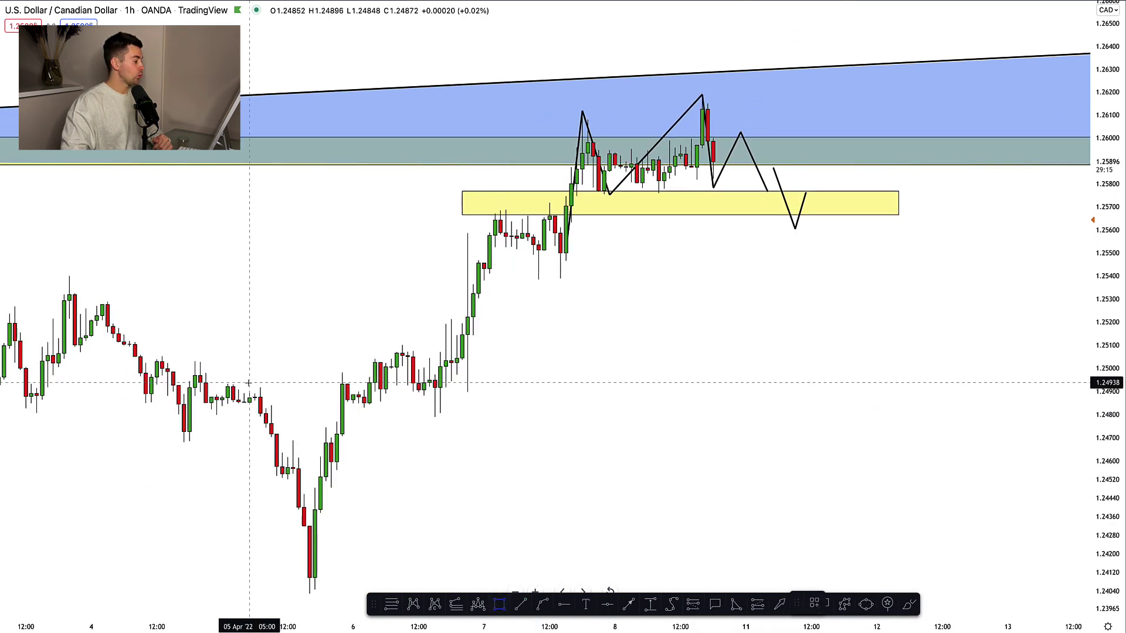
pyautogui.moveTo(756, 361); pyautogui.dragTo(944, 371)
pyautogui.scroll(-2, 528, 369)
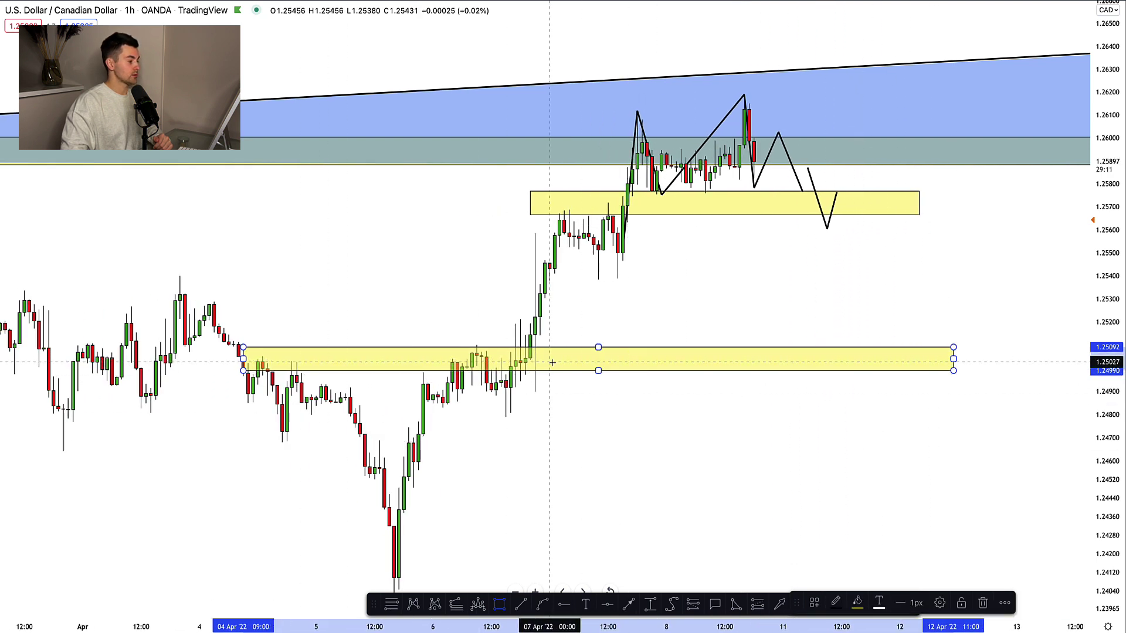
# Step: Draw a yellow zone at about 1.2403–1.2418 over the 5 April swing low, extending it to 13 April
pyautogui.moveTo(1114, 432); pyautogui.dragTo(1112, 460)
pyautogui.click(802, 480)
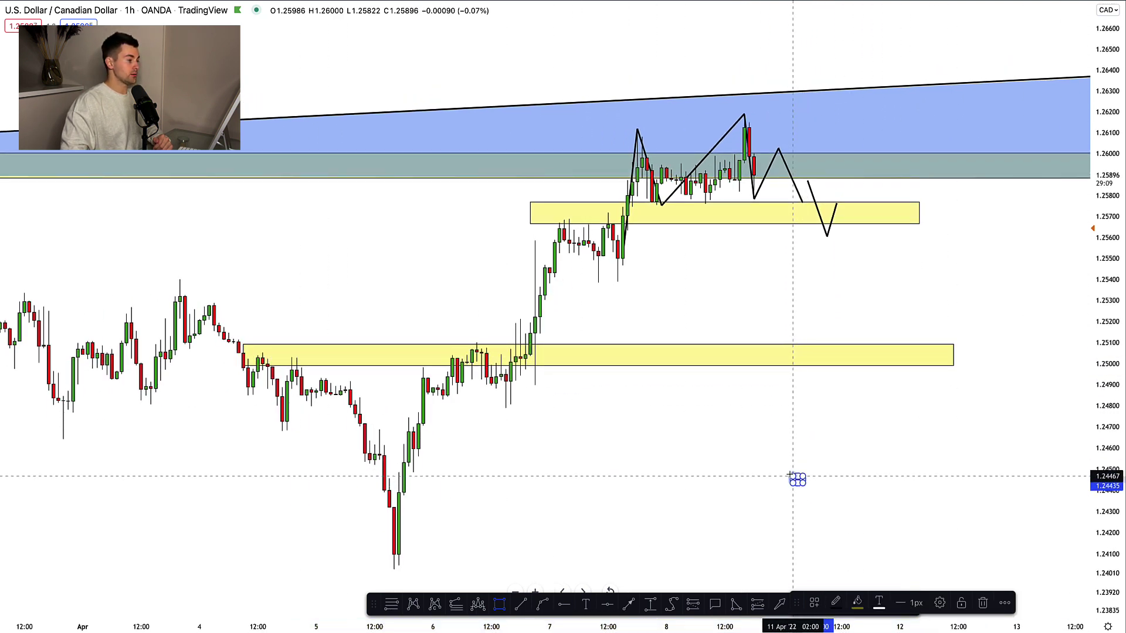
pyautogui.press('Escape')
pyautogui.moveTo(725, 492); pyautogui.dragTo(692, 468)
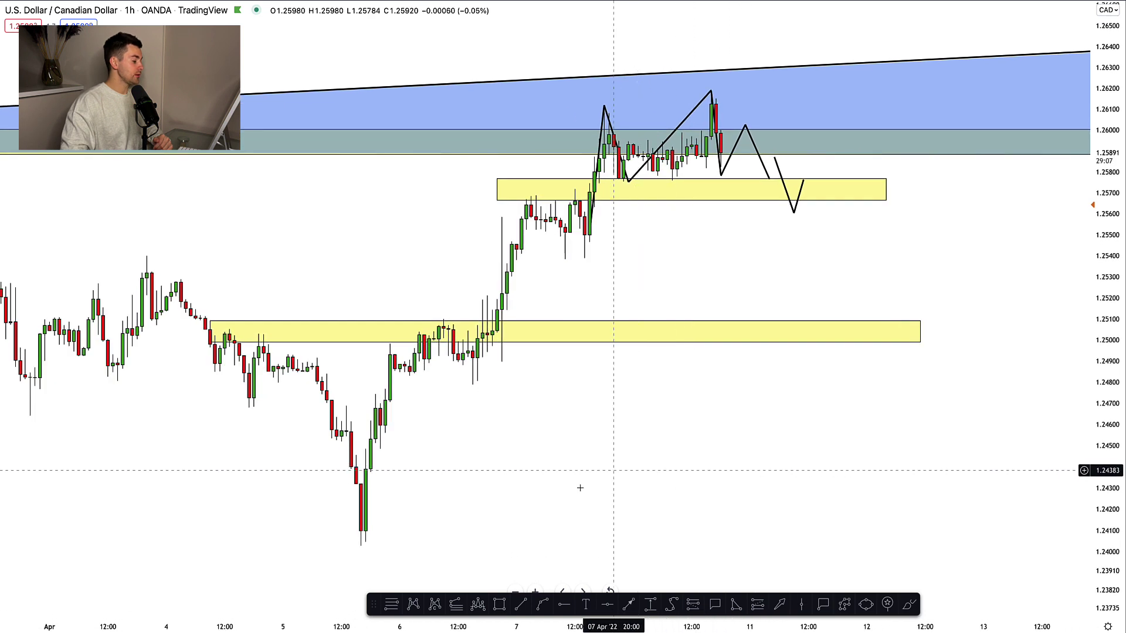
pyautogui.click(499, 604)
pyautogui.click(312, 516)
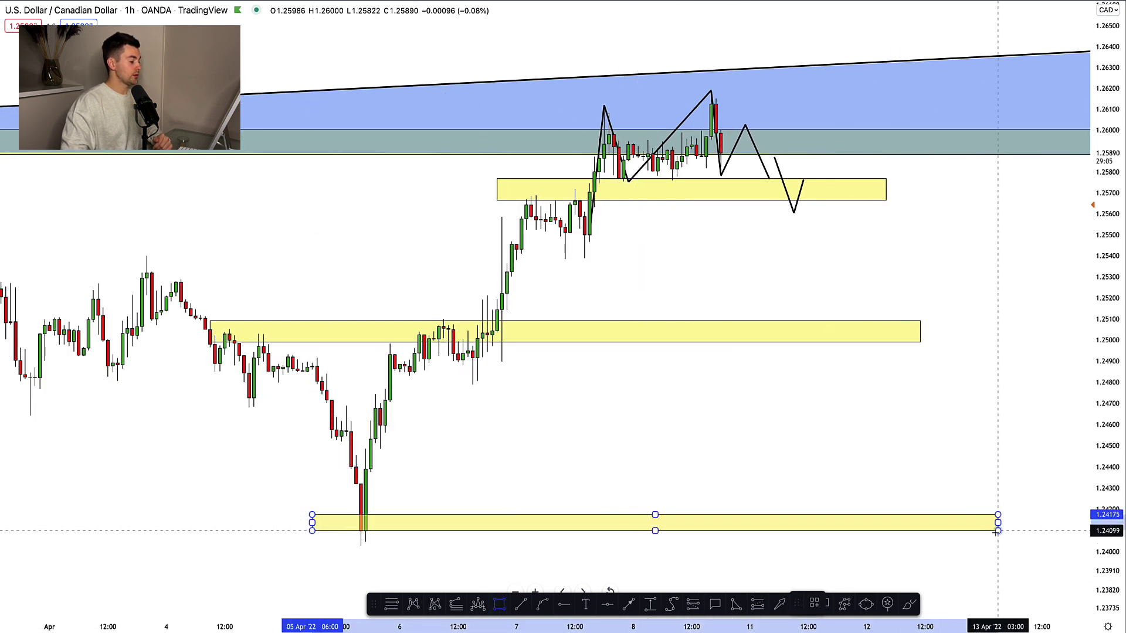
pyautogui.click(994, 545)
# Step: Extend the 1.2499–1.2509 zone to 13 April, in line with the end of the lowest zone
pyautogui.moveTo(848, 483); pyautogui.dragTo(829, 485)
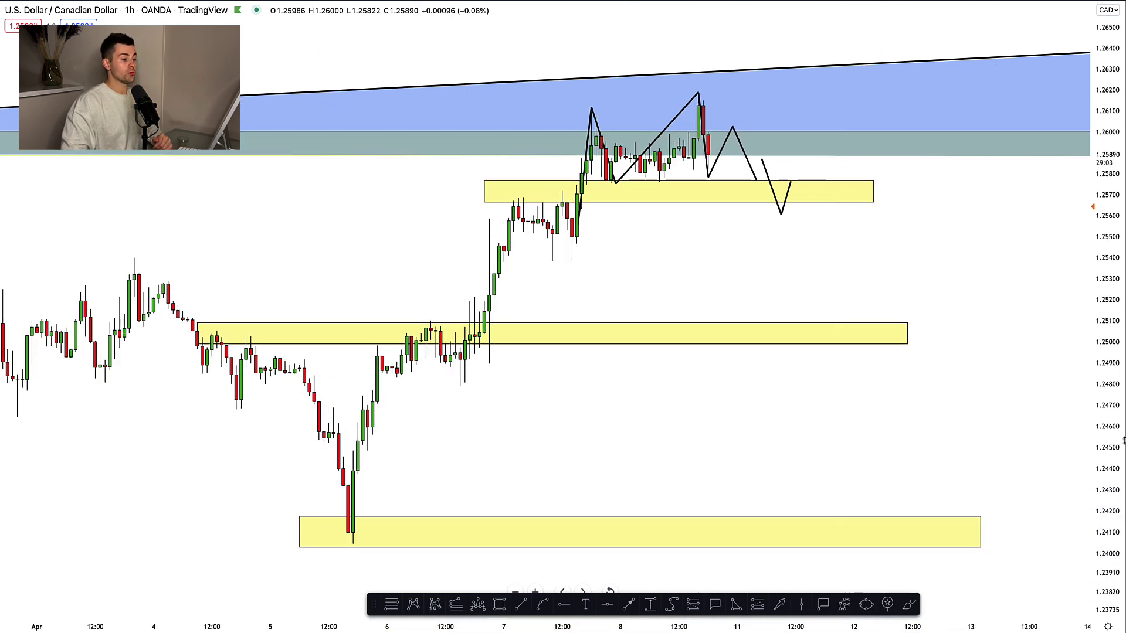
pyautogui.moveTo(1115, 430); pyautogui.dragTo(1115, 456)
pyautogui.scroll(-1, 1023, 428)
pyautogui.moveTo(916, 341); pyautogui.dragTo(1003, 340)
pyautogui.moveTo(688, 538); pyautogui.dragTo(679, 540)
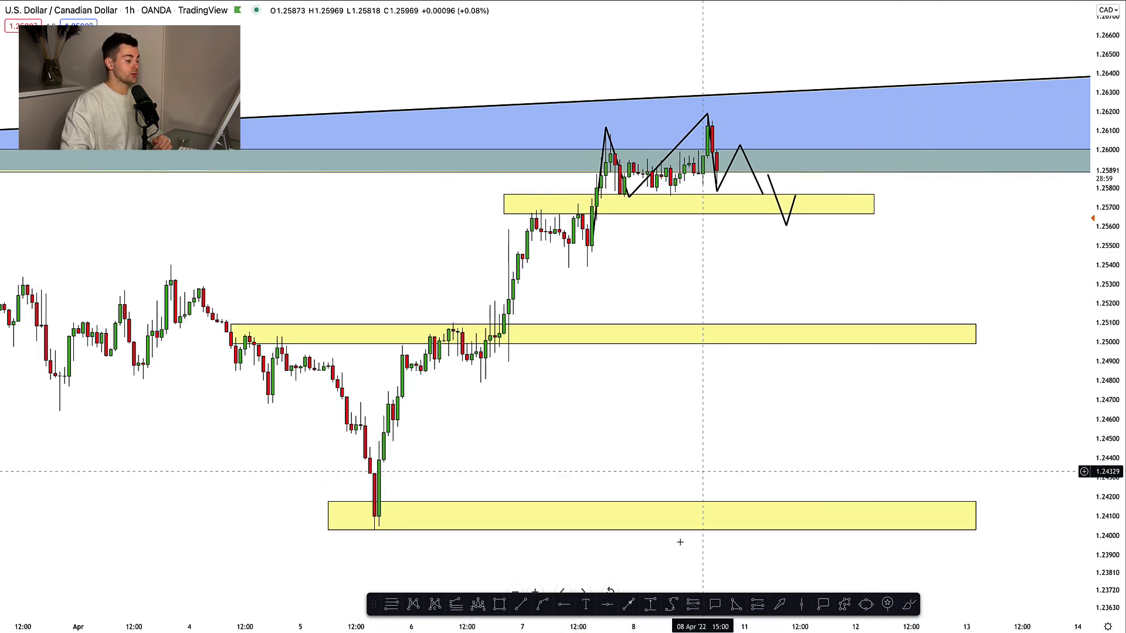
# Step: Place a short position at the projected retest with entry 1.25766, stop 1.26249 and target 1.24181 at the lowest zone
pyautogui.click(795, 194)
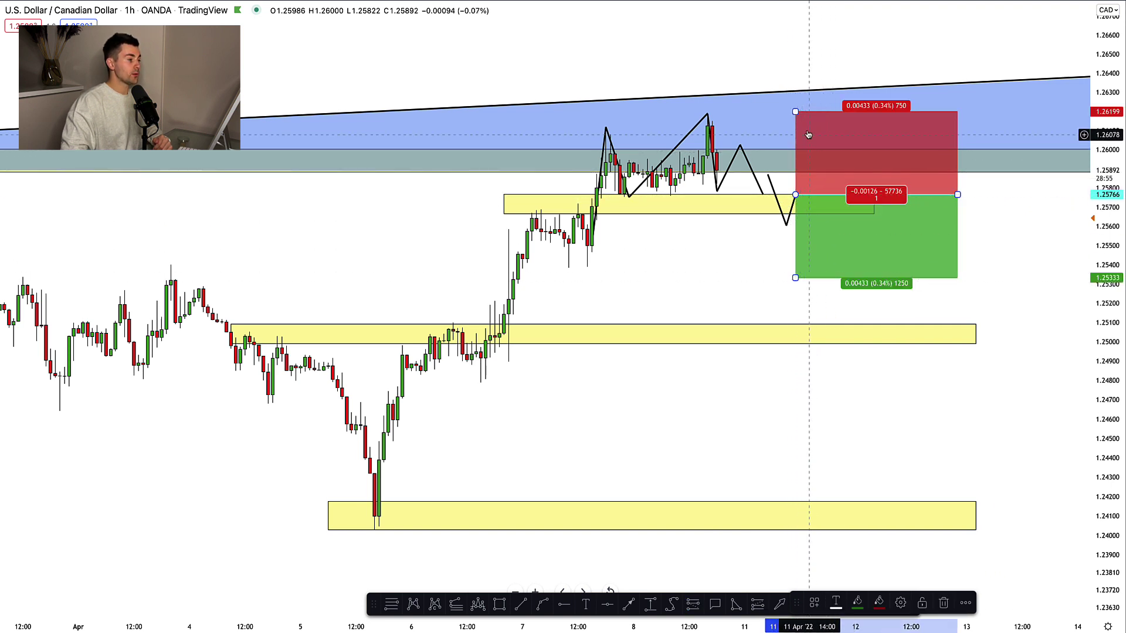
pyautogui.moveTo(795, 112); pyautogui.dragTo(795, 102)
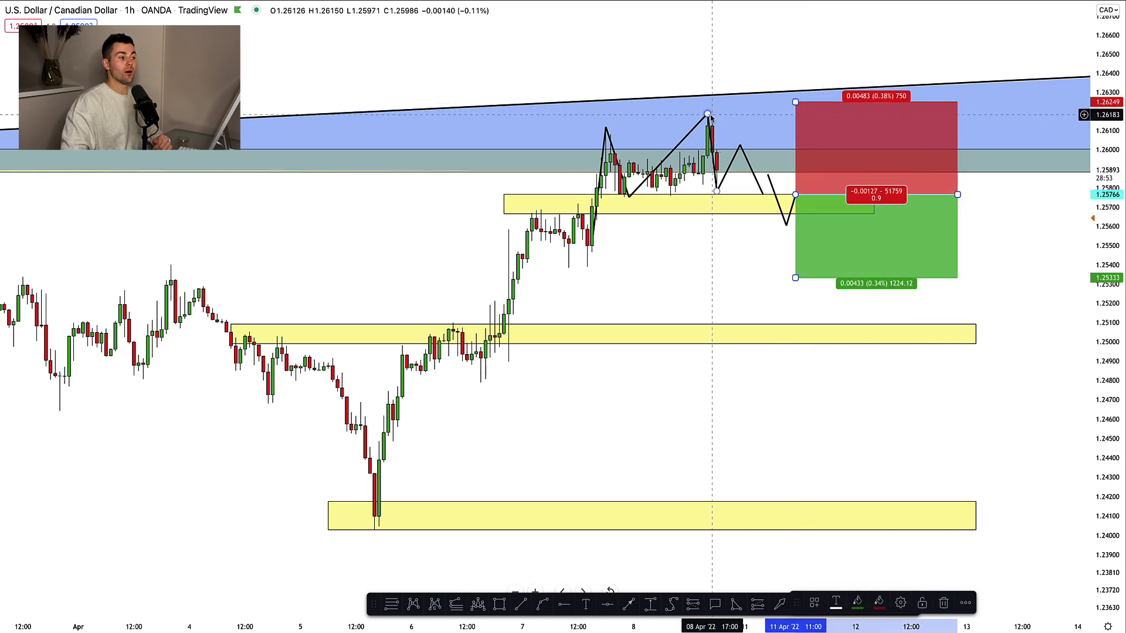
pyautogui.moveTo(795, 278); pyautogui.dragTo(795, 500)
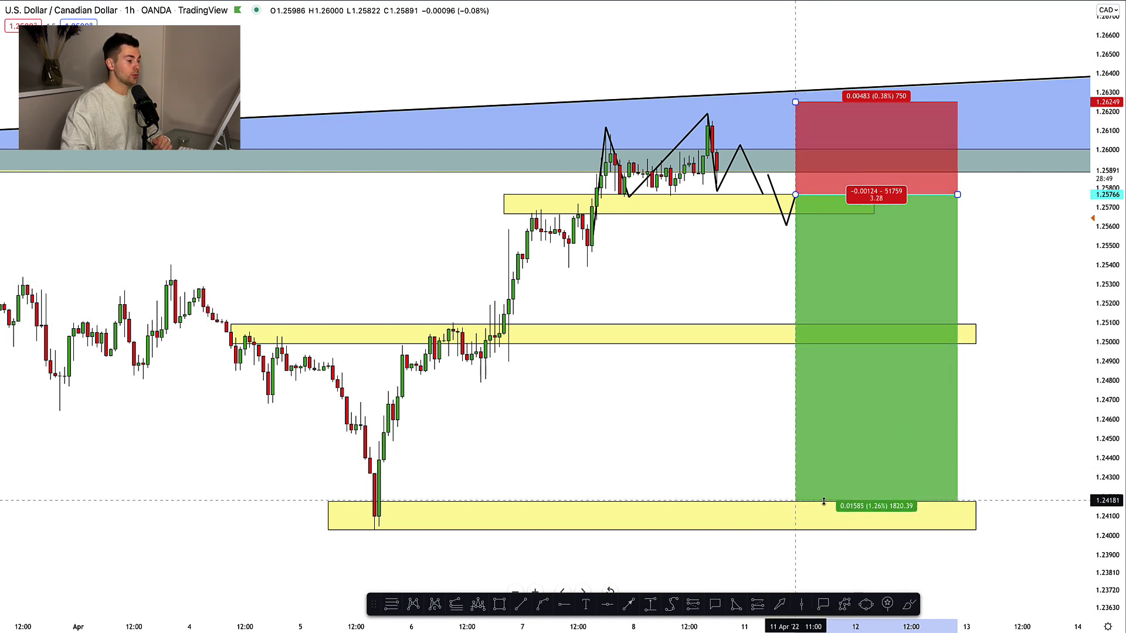
pyautogui.click(713, 434)
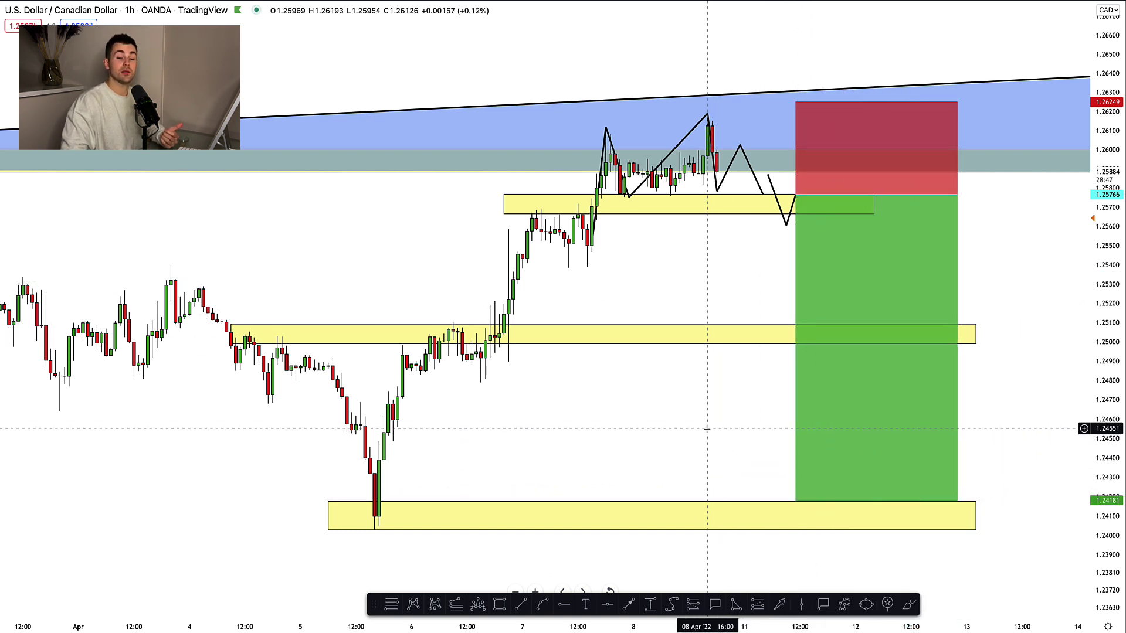
# Step: Draw a thin yellow zone at about 1.2538–1.2541 between the upper two zones, from 1 April to 13 April
pyautogui.moveTo(691, 437); pyautogui.dragTo(661, 446)
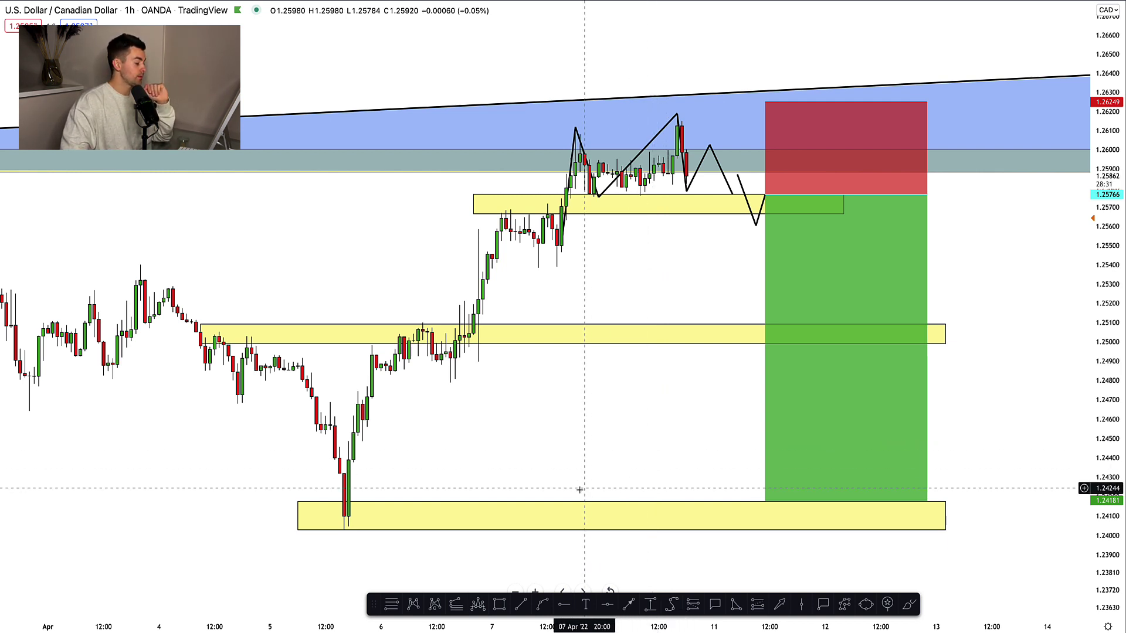
pyautogui.scroll(-2, 648, 558)
pyautogui.click(500, 604)
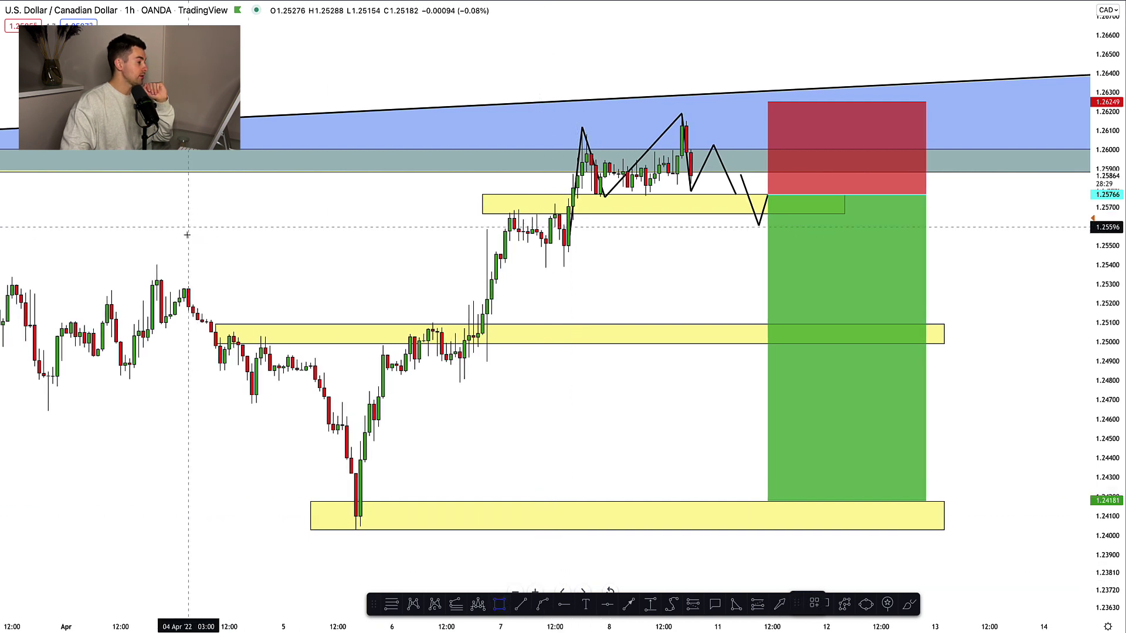
pyautogui.moveTo(138, 261); pyautogui.dragTo(1016, 268)
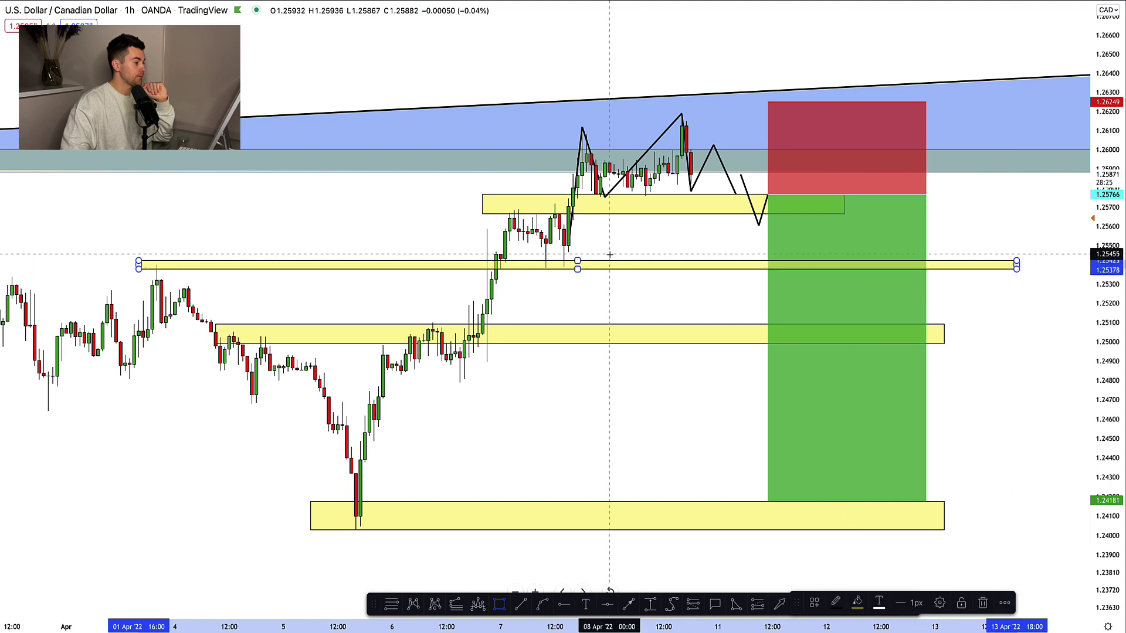
pyautogui.moveTo(577, 259); pyautogui.dragTo(578, 262)
pyautogui.scroll(-2, 529, 293)
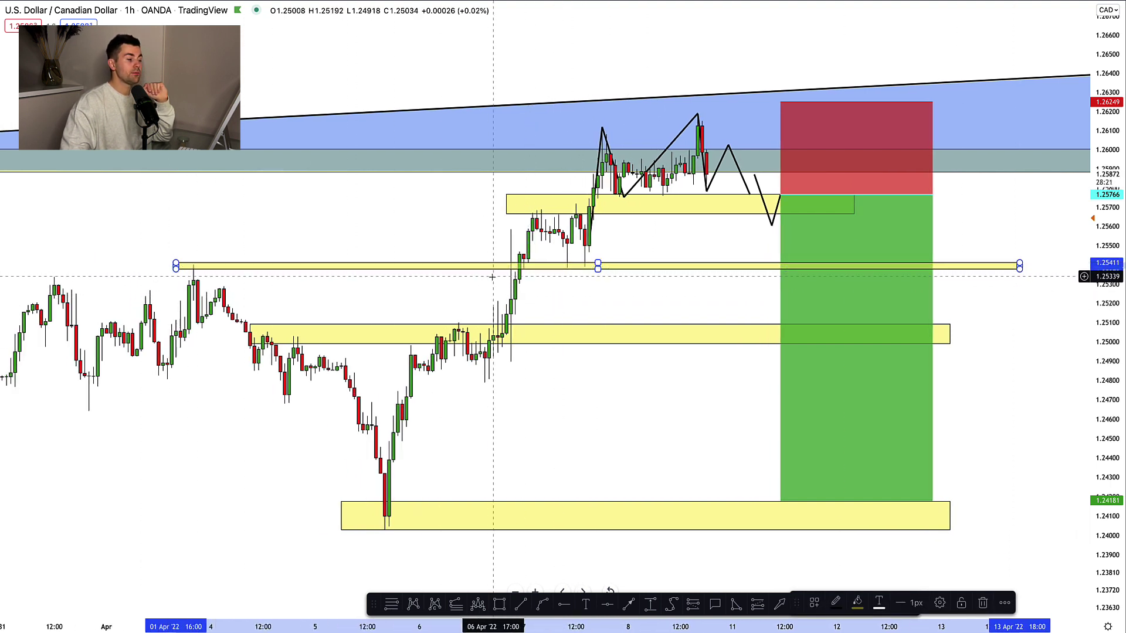
pyautogui.click(591, 287)
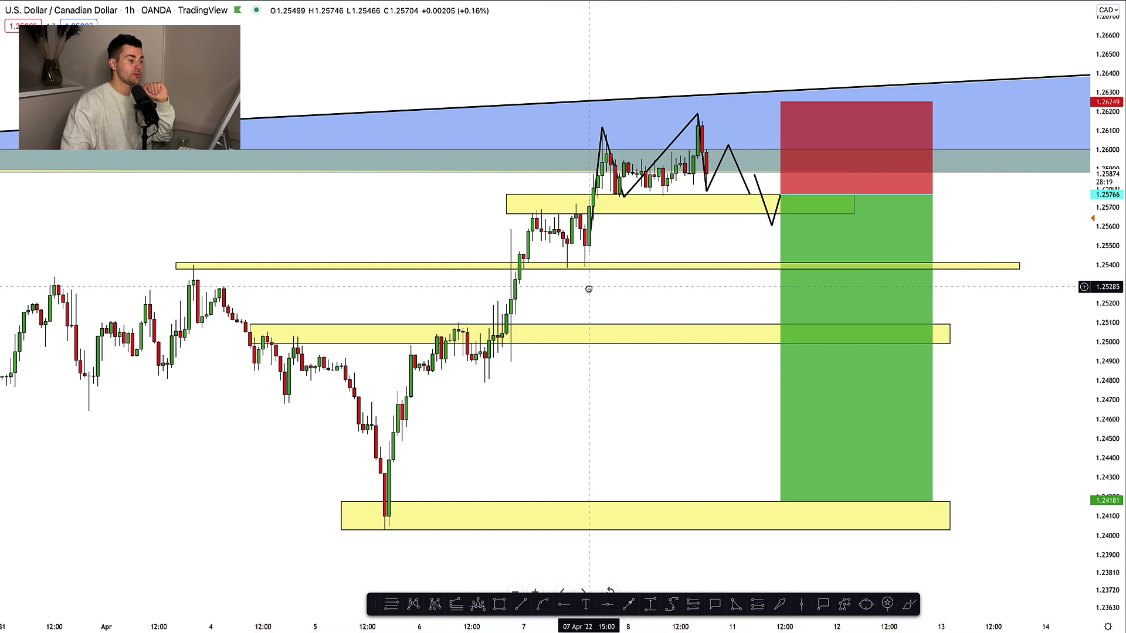
# Step: Draw an arrow from about 1.2597 up to the rising trend line at about 1.2630, just before the short position
pyautogui.moveTo(589, 287); pyautogui.dragTo(584, 288)
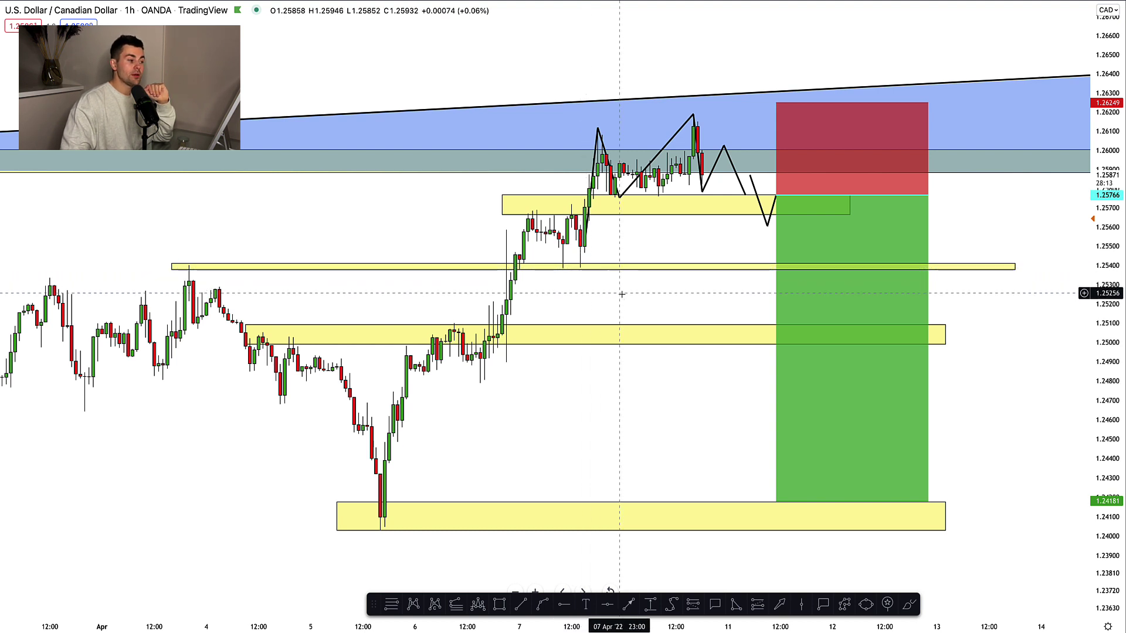
pyautogui.moveTo(631, 293); pyautogui.dragTo(628, 295)
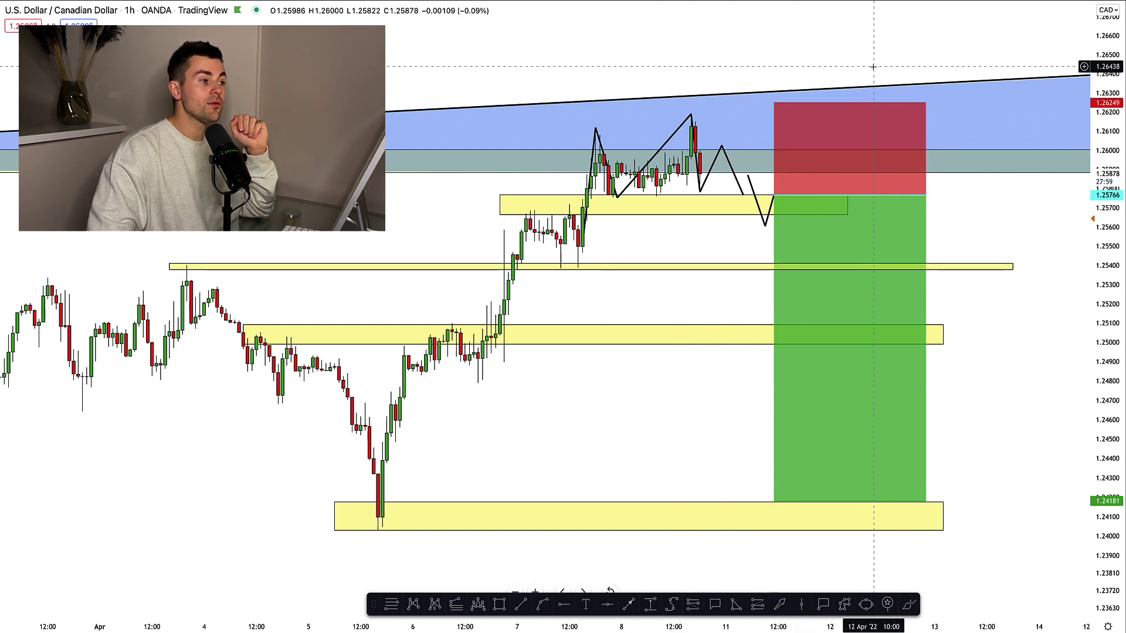
pyautogui.hscroll(3, 1014, 75)
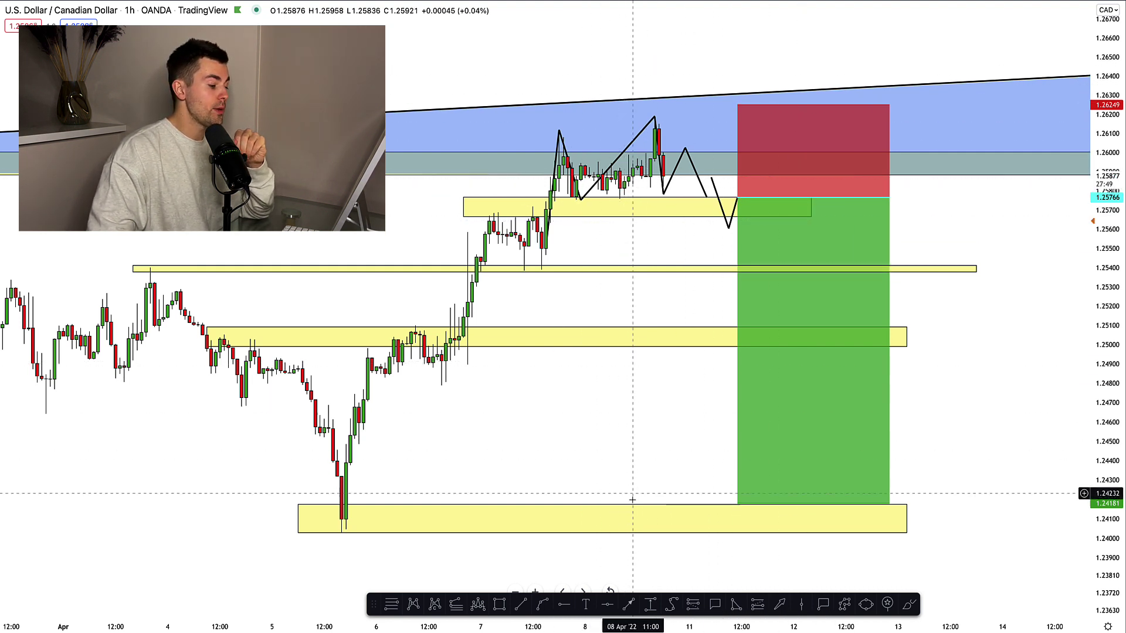
pyautogui.click(628, 604)
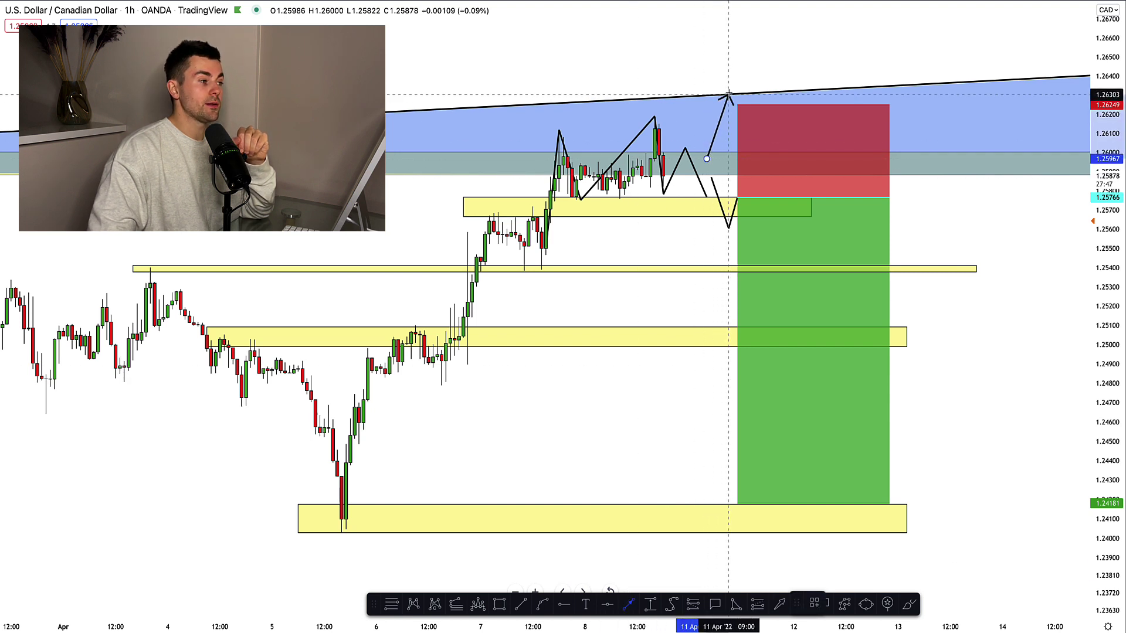
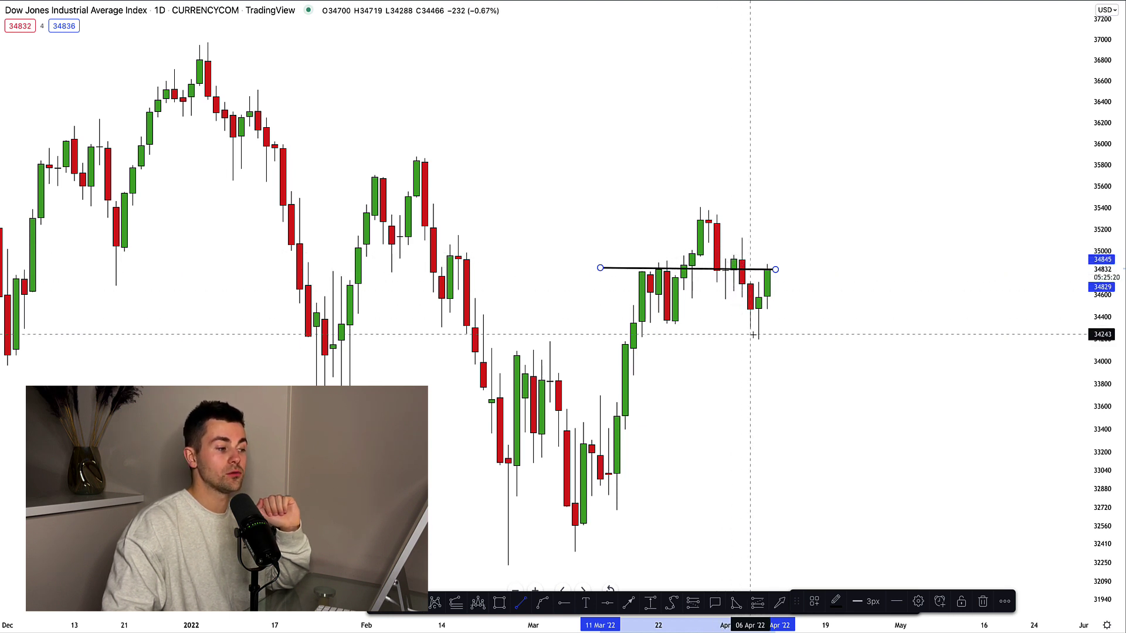
# Step: Delete the line at about 34840 and draw a yellow zone at about 34055–34365 from 21 February to early May
pyautogui.press('Delete')
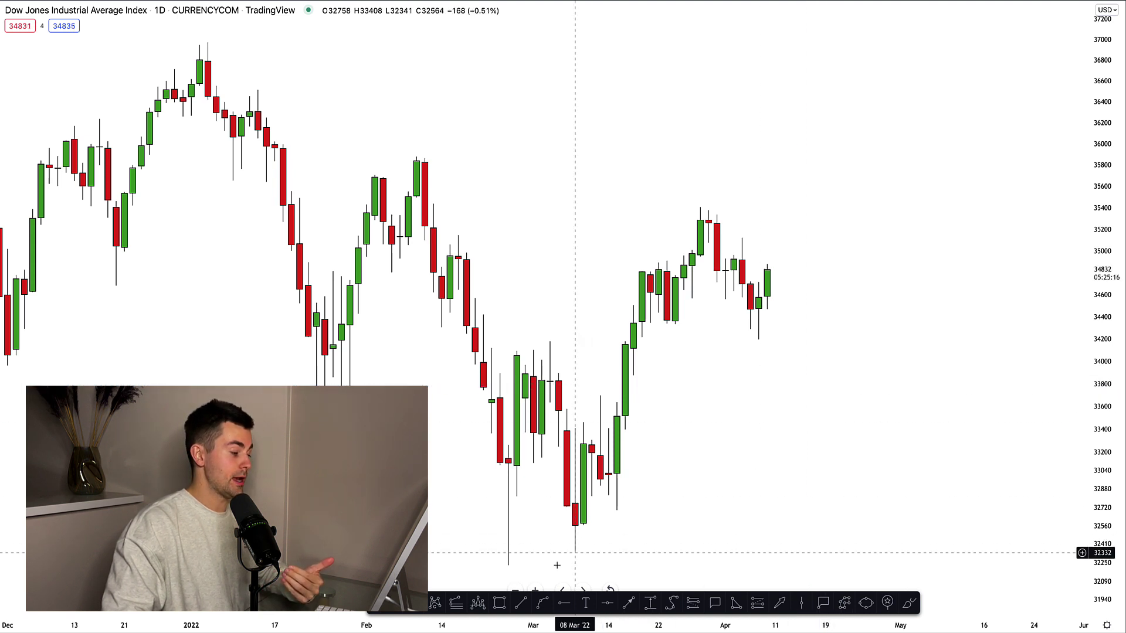
pyautogui.click(500, 601)
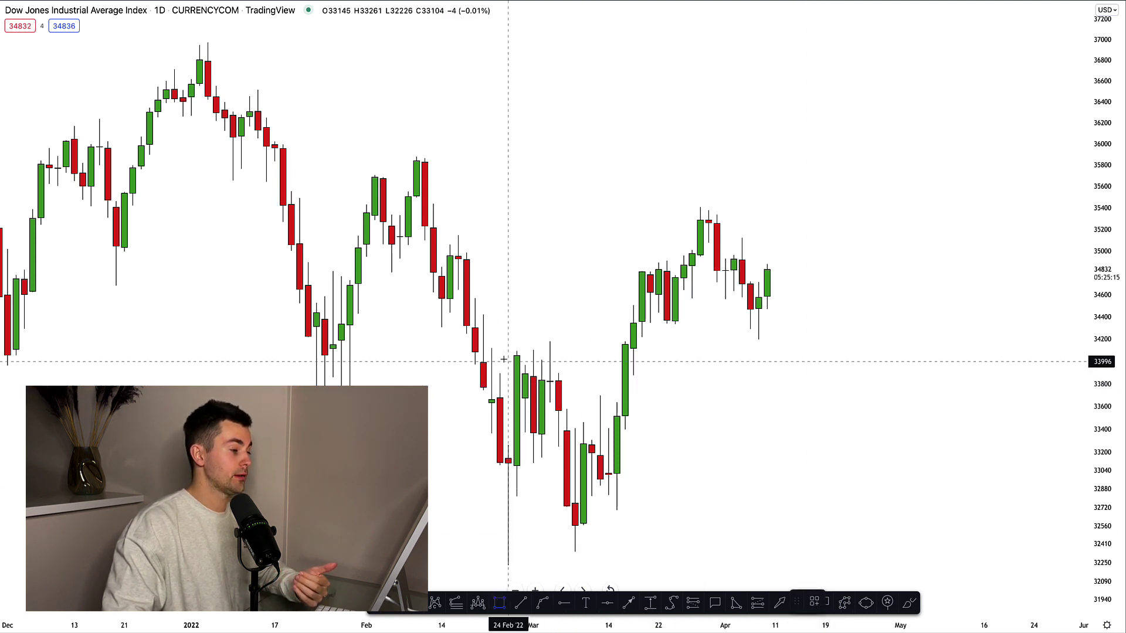
pyautogui.click(483, 321)
pyautogui.click(901, 355)
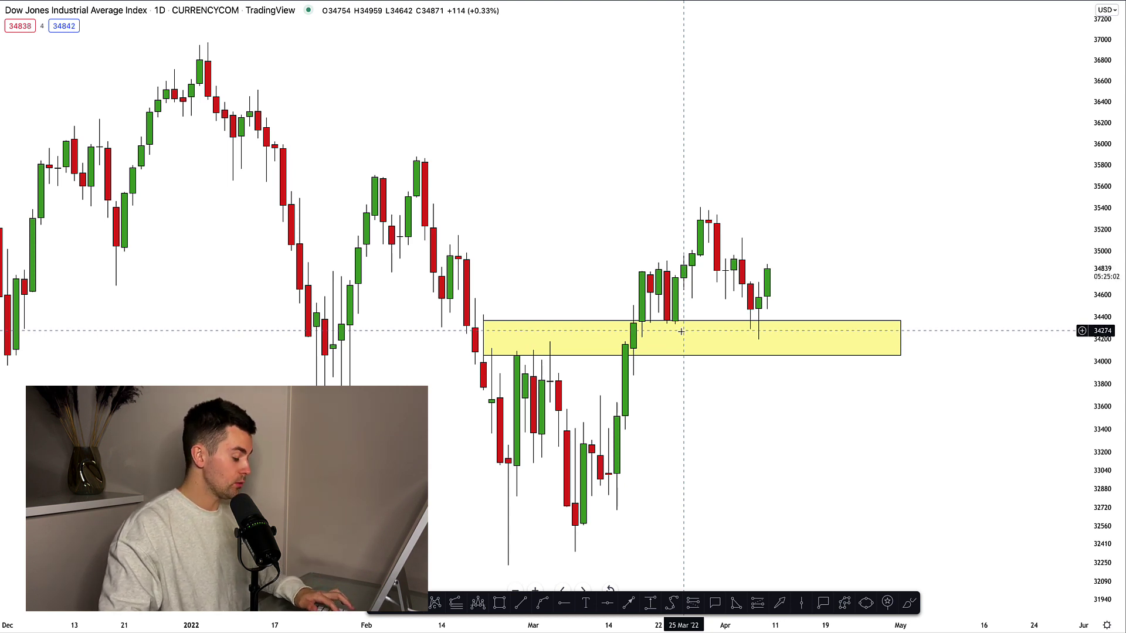
# Step: Switch to the 4-hour interval and draw a small yellow zone at about 34531–34605 from 5 April to 11 April
pyautogui.write('4H')
pyautogui.press('Return')
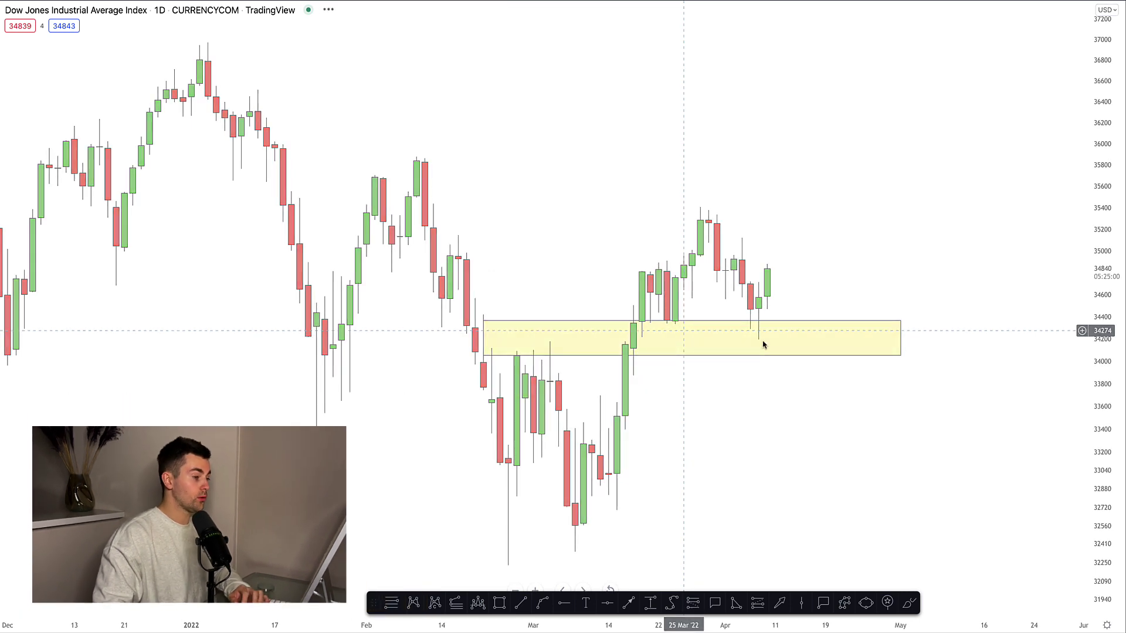
pyautogui.moveTo(1112, 515); pyautogui.dragTo(1002, 270)
pyautogui.moveTo(873, 221); pyautogui.dragTo(803, 284)
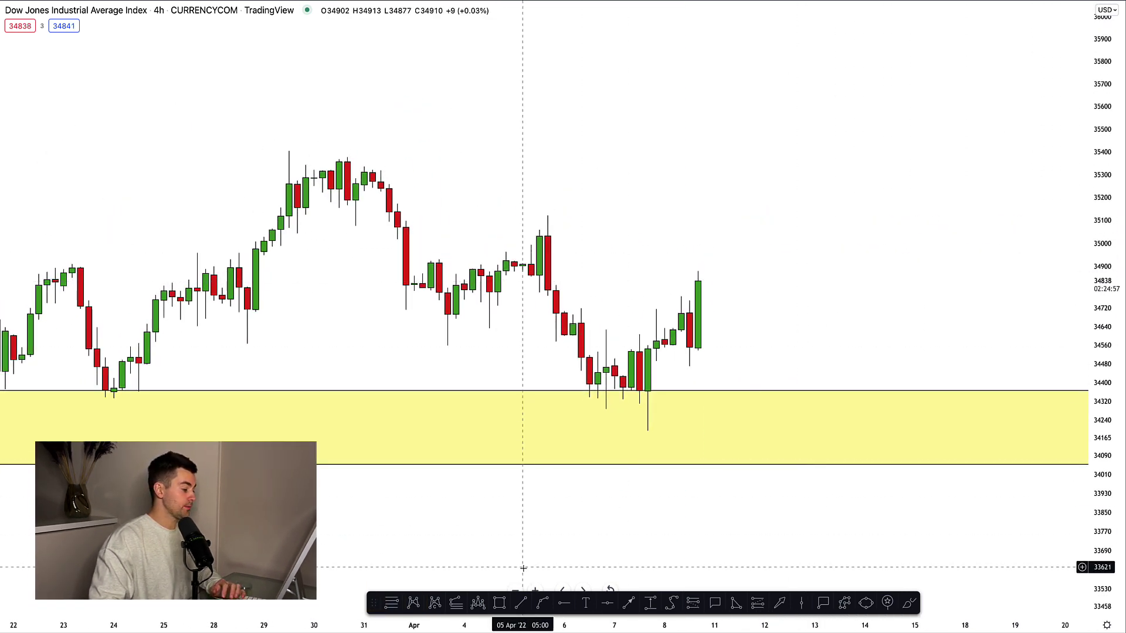
pyautogui.click(500, 602)
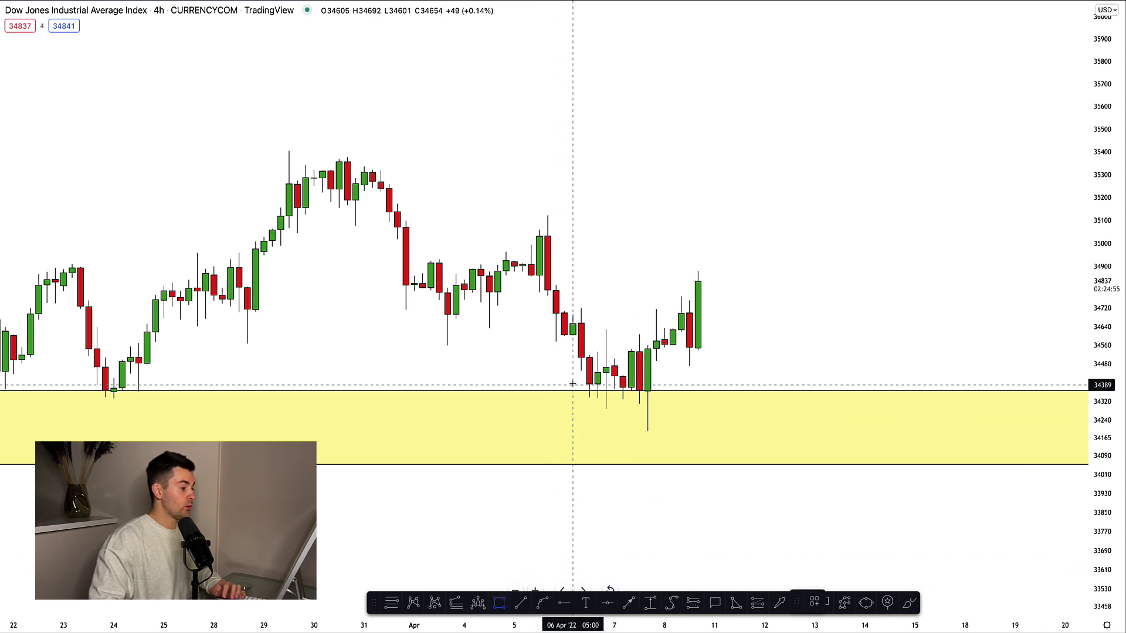
pyautogui.moveTo(555, 335); pyautogui.dragTo(740, 351)
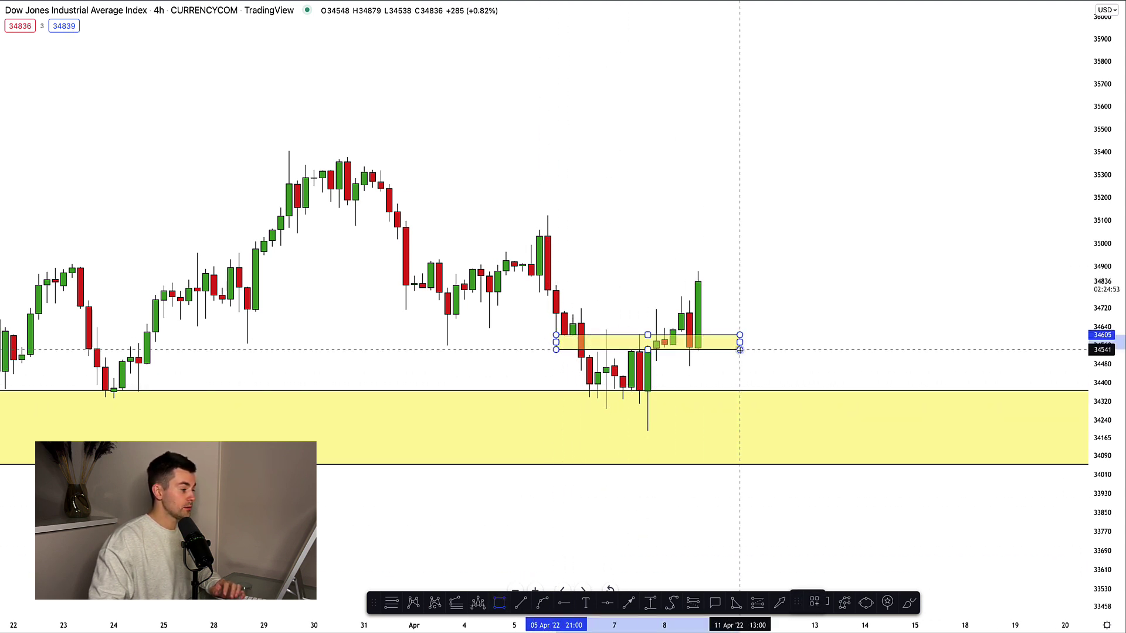
pyautogui.click(566, 533)
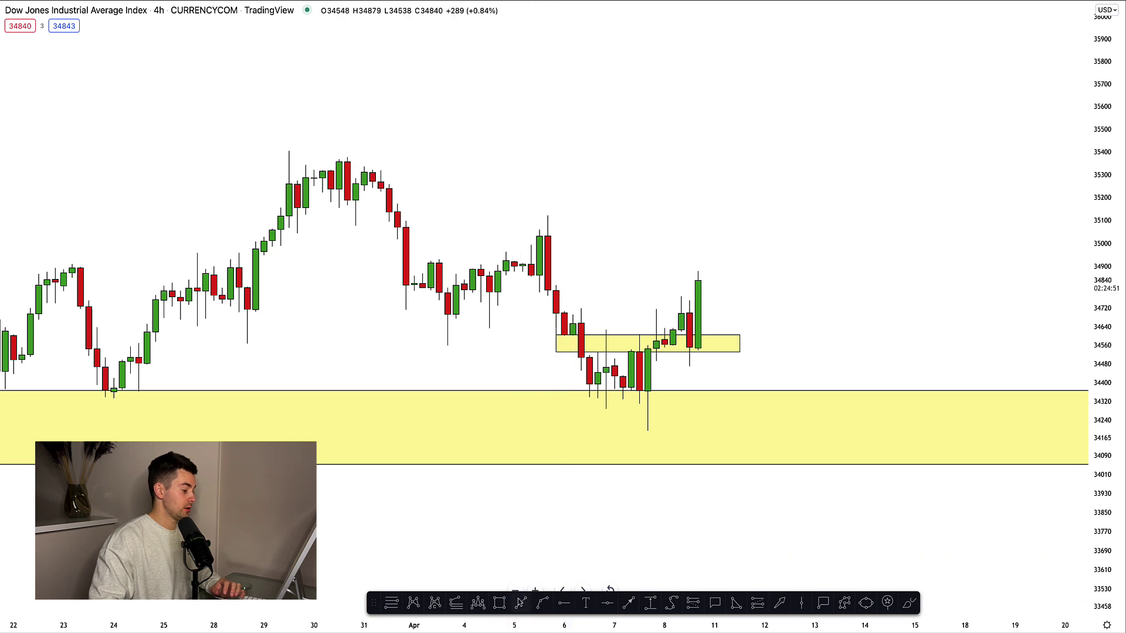
# Step: Trace the double bottom with connected lines from the 5 April high through 34597, 34245 and 34753, ending at the 34556 retest
pyautogui.hotkey('alt', 't')
pyautogui.moveTo(547, 219)
pyautogui.mouseDown()
pyautogui.moveTo(606, 411)
pyautogui.moveTo(622, 329)
pyautogui.mouseUp()
pyautogui.click(623, 337)
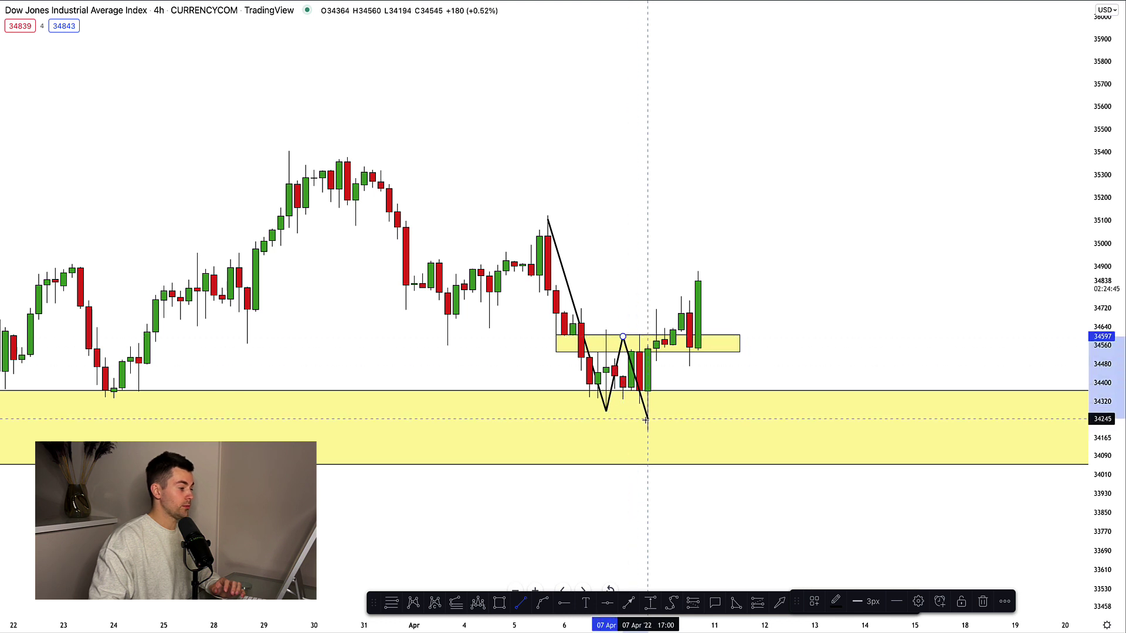
pyautogui.click(647, 419)
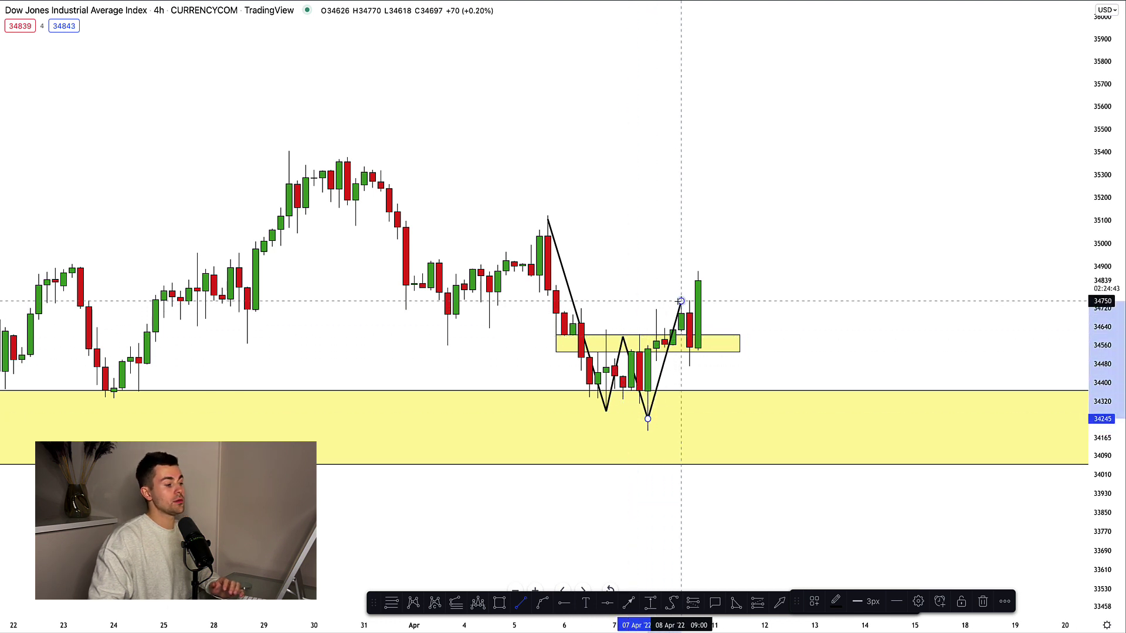
pyautogui.click(680, 302)
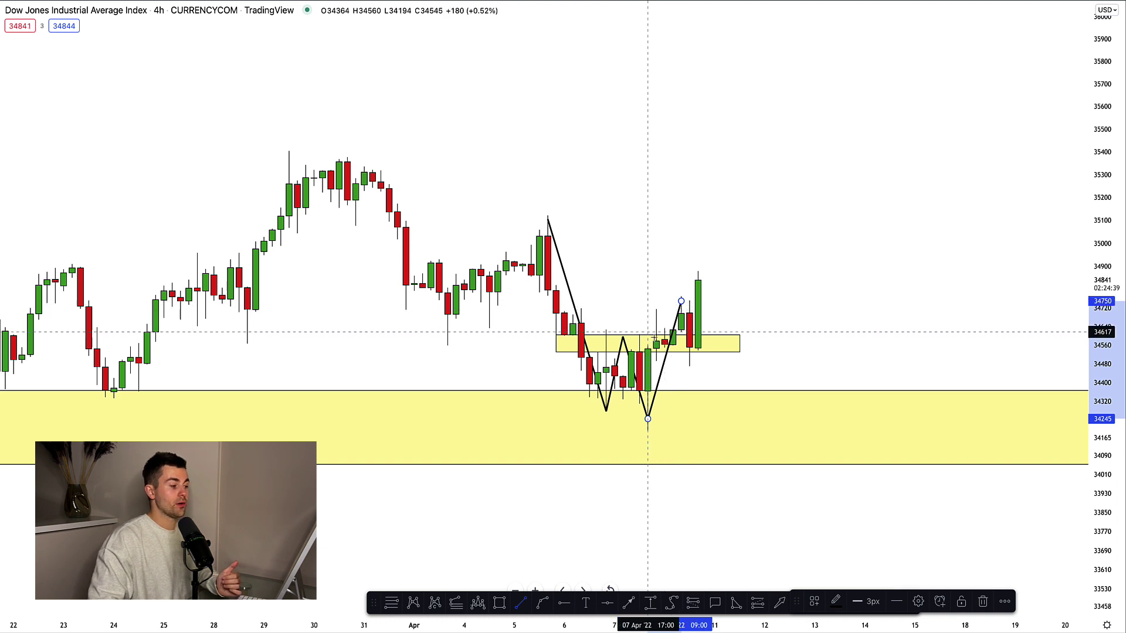
pyautogui.click(680, 302)
pyautogui.click(690, 346)
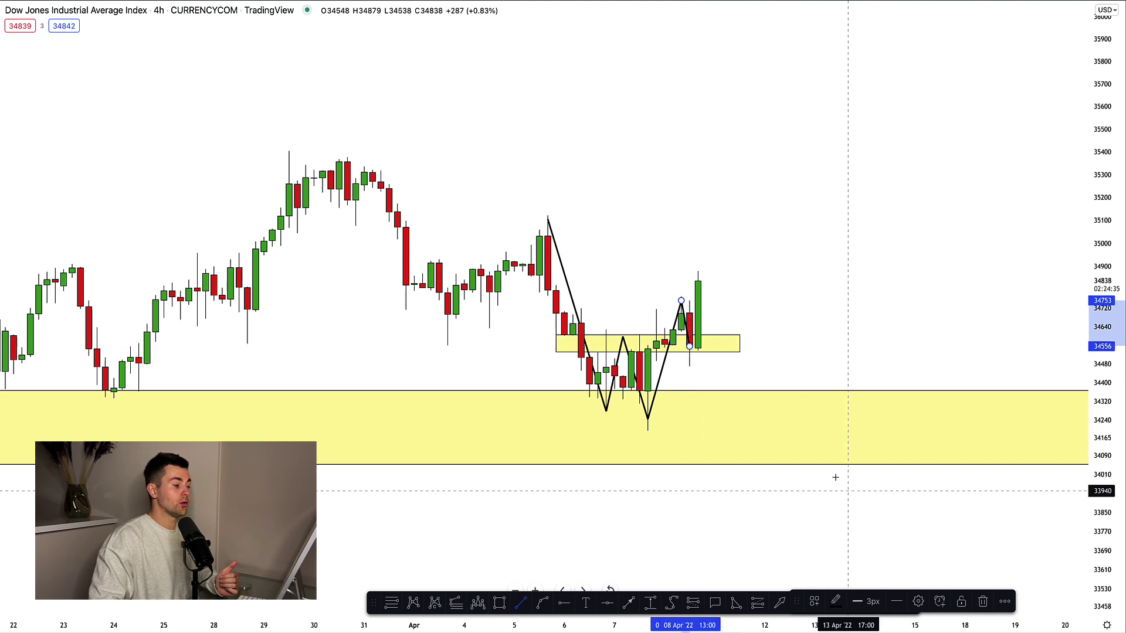
# Step: Place a long position at the small zone's retest with entry 34531, stop 34116 and target 35350
pyautogui.click(758, 604)
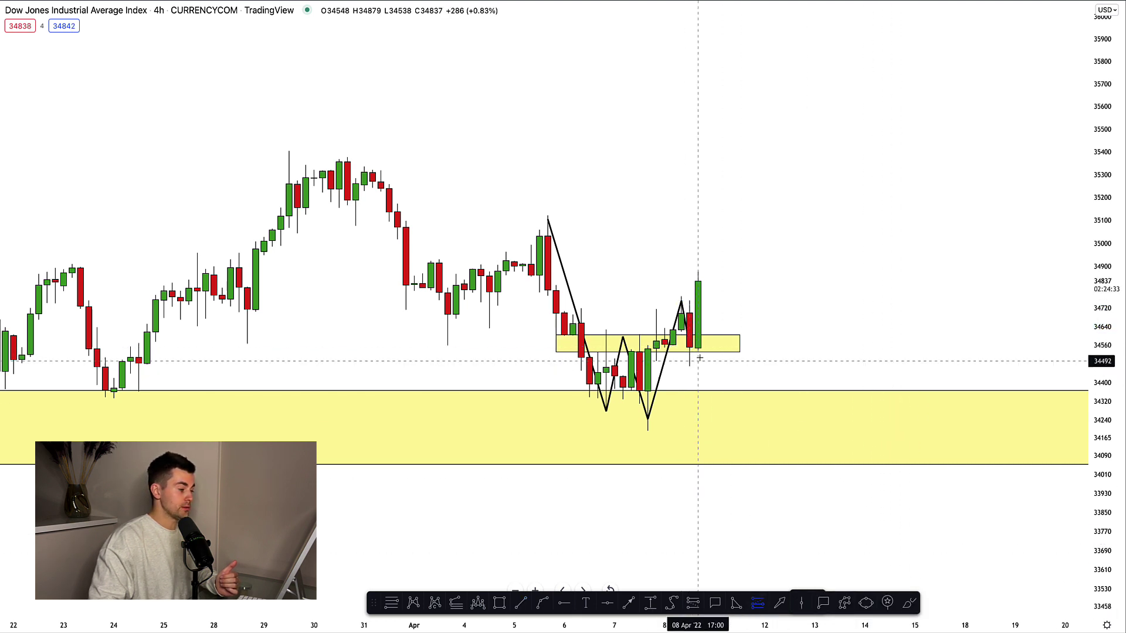
pyautogui.click(690, 351)
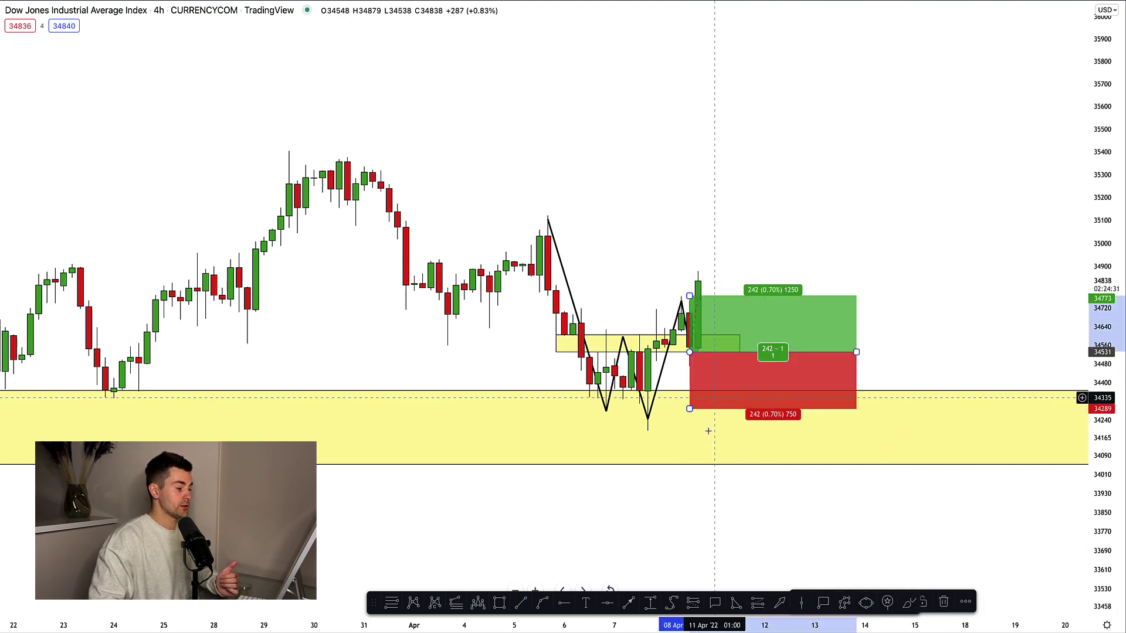
pyautogui.moveTo(690, 408); pyautogui.dragTo(688, 451)
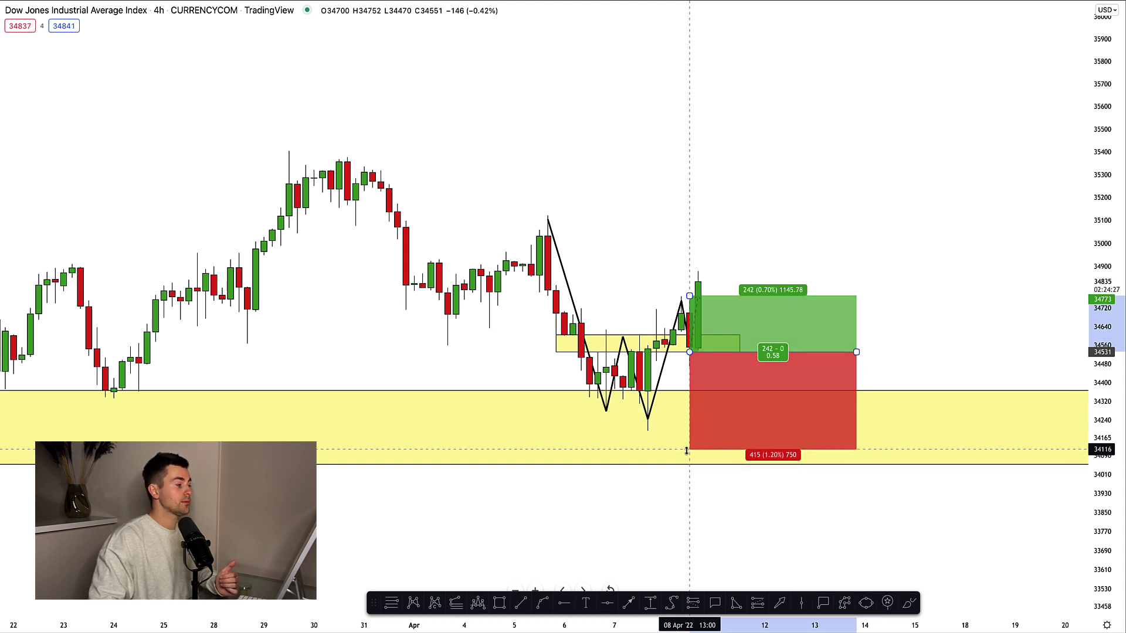
pyautogui.moveTo(664, 240); pyautogui.dragTo(662, 256)
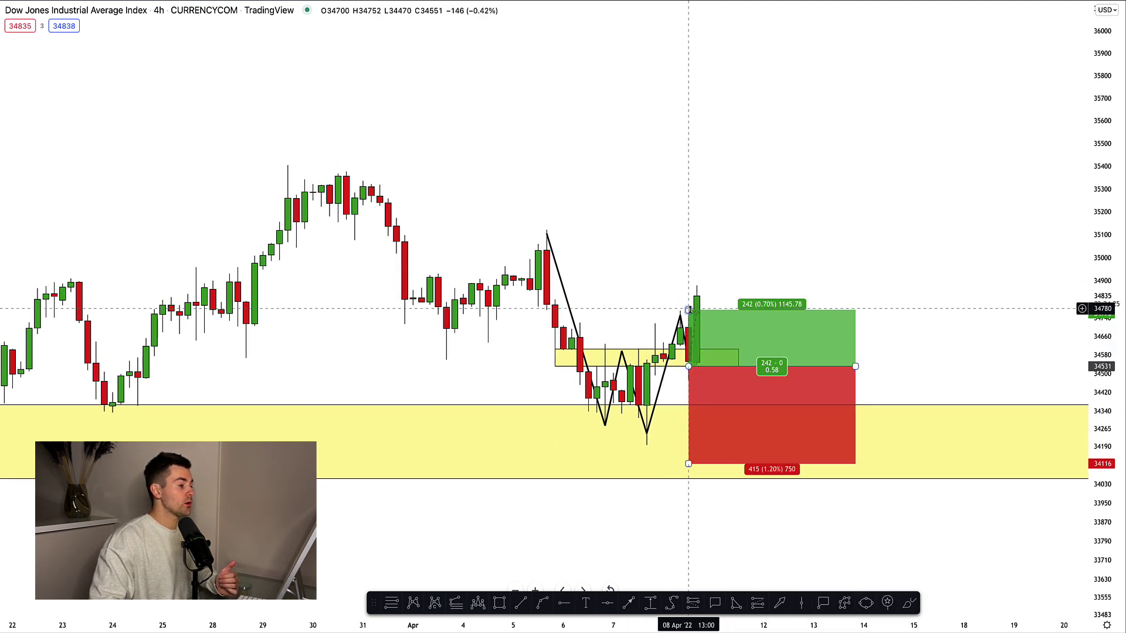
pyautogui.moveTo(688, 309); pyautogui.dragTo(688, 177)
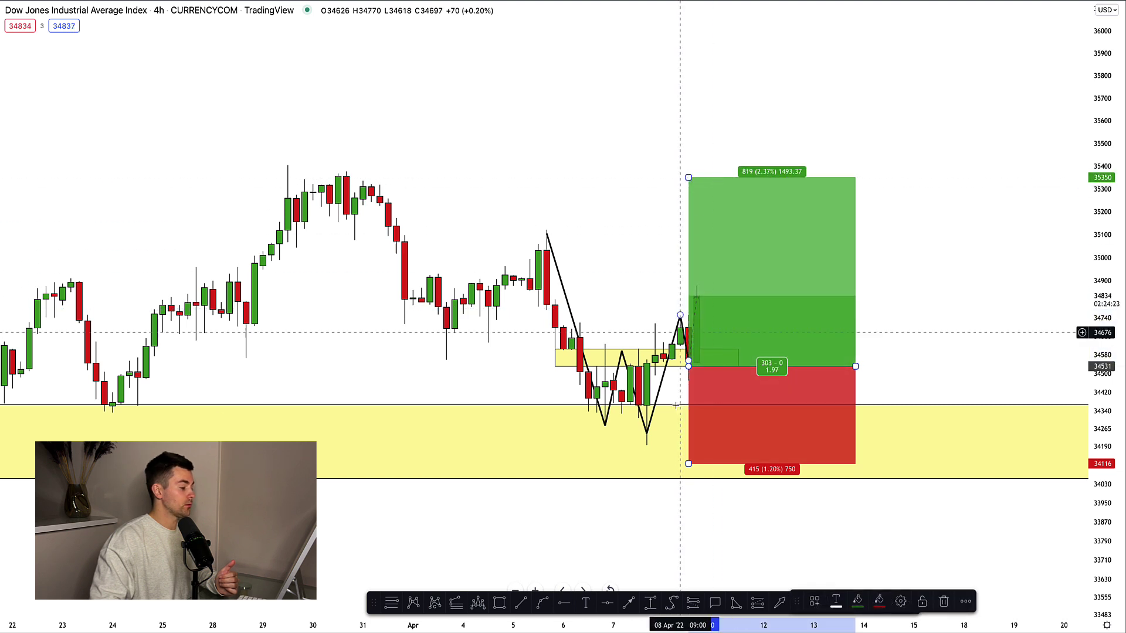
# Step: Draw a yellow zone at about 35350–35408 across the late-March highs, from 29 March to 14 April
pyautogui.click(499, 603)
pyautogui.click(271, 164)
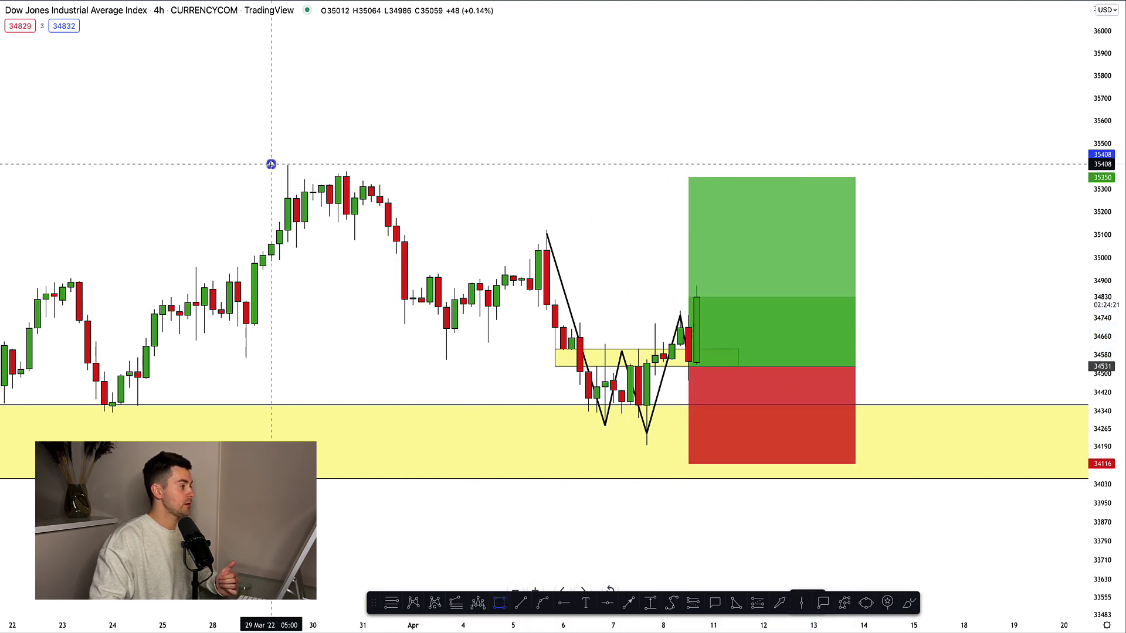
pyautogui.moveTo(270, 165); pyautogui.dragTo(872, 178)
pyautogui.press('Escape')
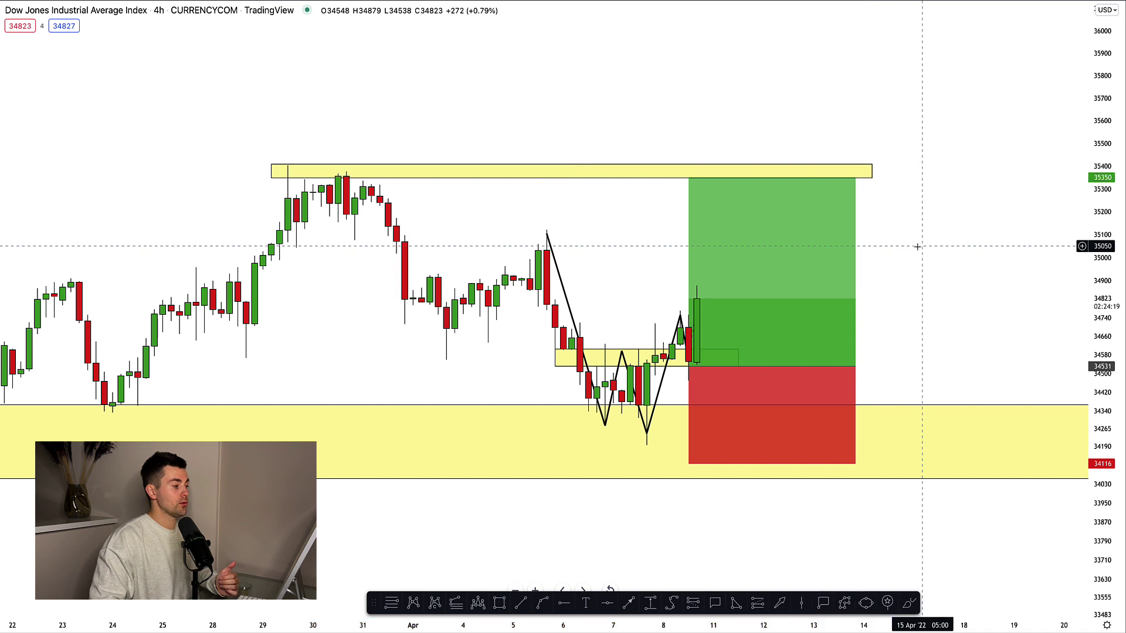
# Step: Draw a yellow zone at about 35030–35100 below the highest zone, from 30 March to 14 April
pyautogui.click(499, 602)
pyautogui.moveTo(321, 235); pyautogui.dragTo(897, 252)
pyautogui.click(908, 300)
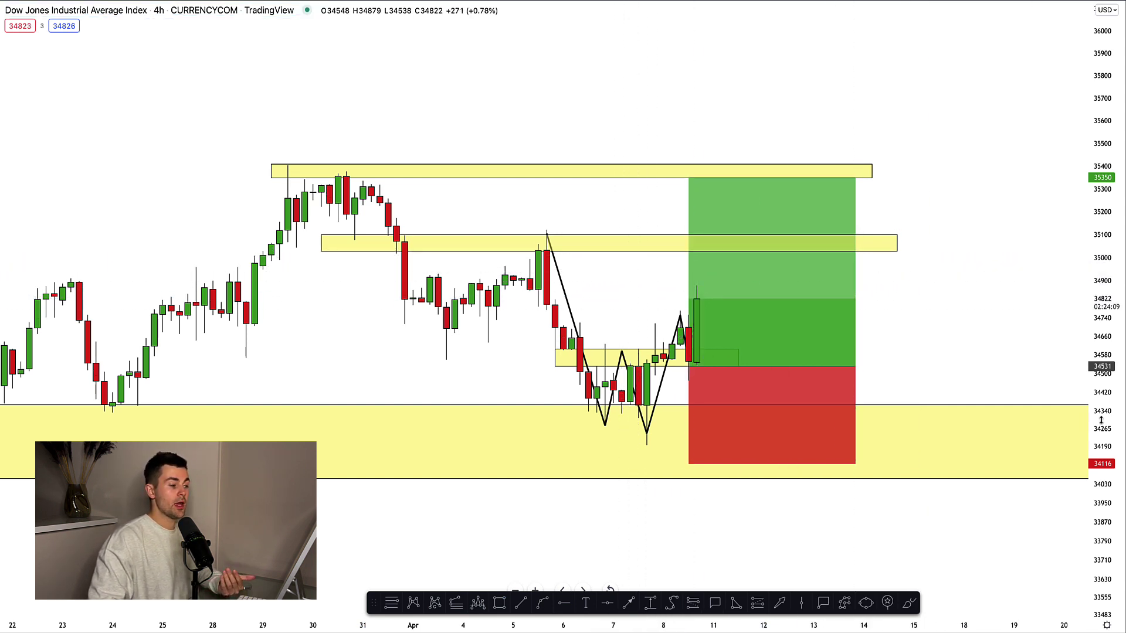
# Step: Switch to the daily interval and draw a yellow zone at about 35775–36049 from 5 January to late May
pyautogui.moveTo(1101, 420); pyautogui.dragTo(1101, 403)
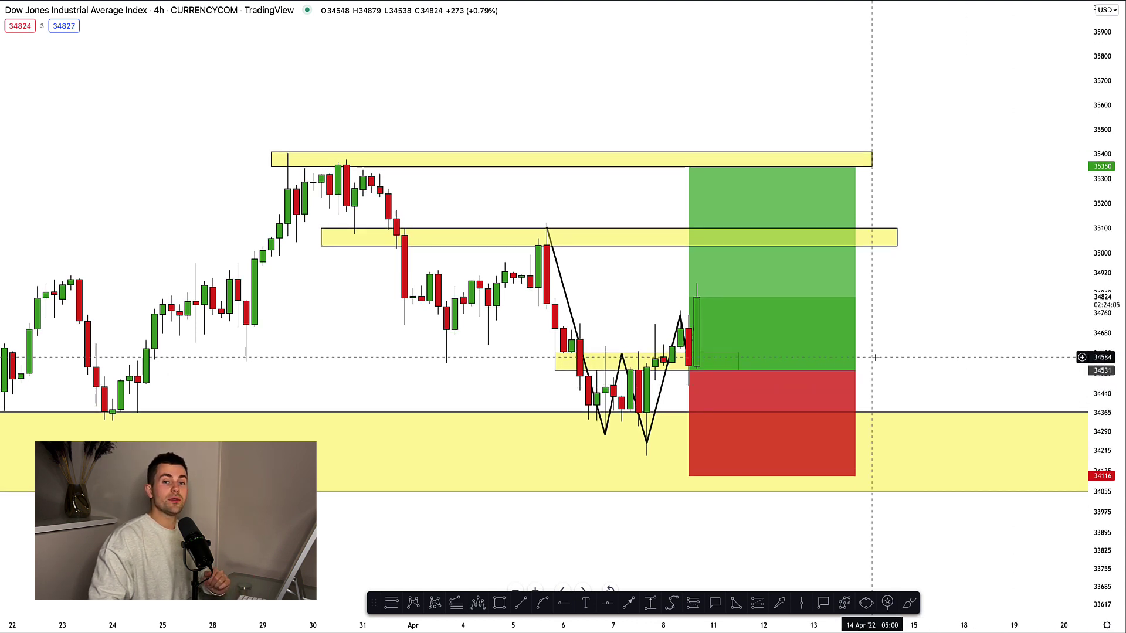
pyautogui.write('1D')
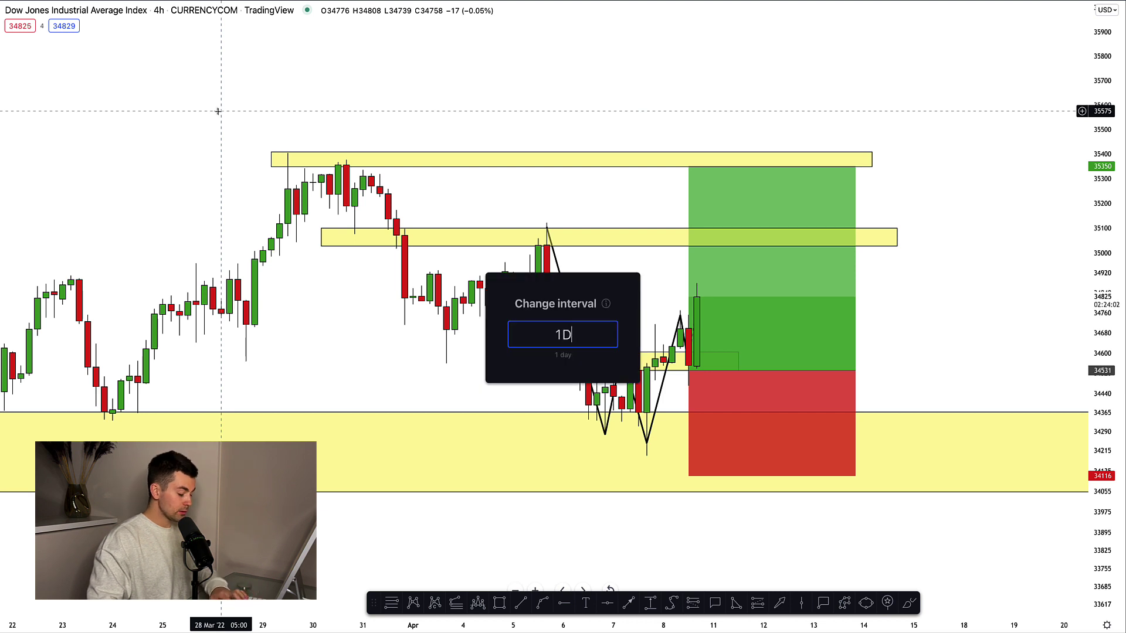
pyautogui.press('Return')
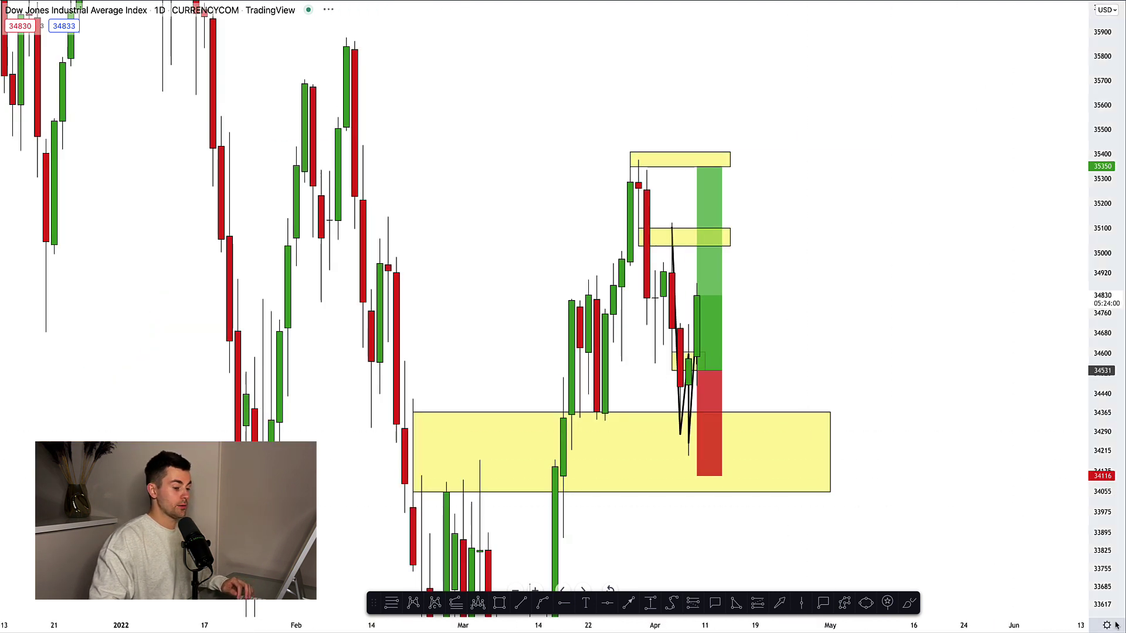
pyautogui.doubleClick(1105, 528)
pyautogui.scroll(-1, 759, 382)
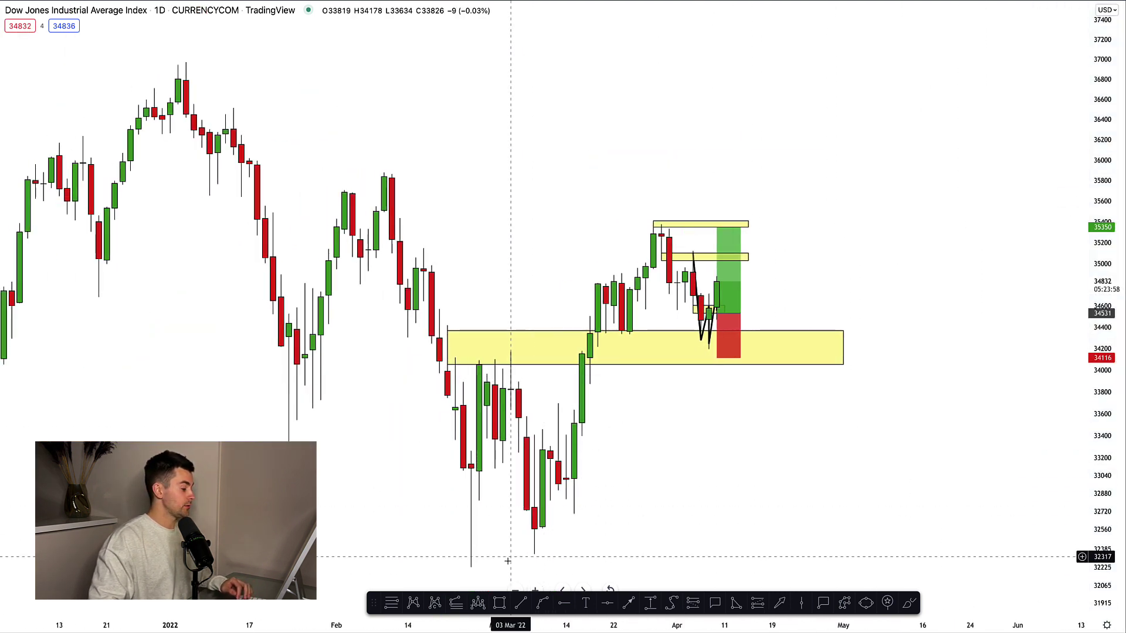
pyautogui.click(499, 603)
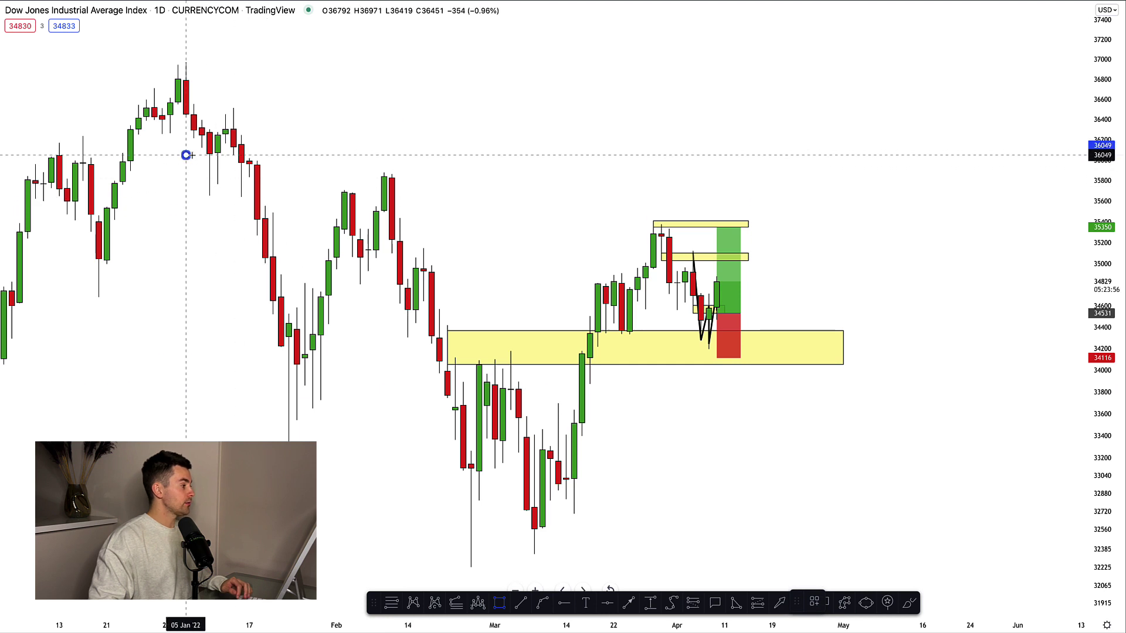
pyautogui.moveTo(186, 155); pyautogui.dragTo(993, 170)
pyautogui.click(838, 249)
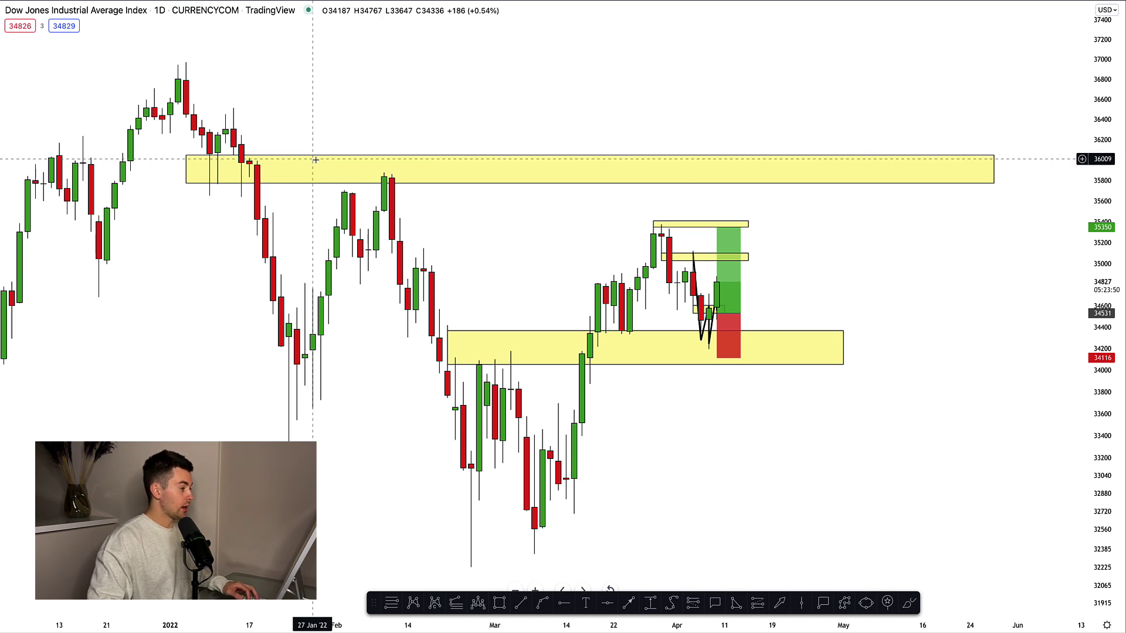
# Step: On the 4-hour interval, duplicate the long position to start at 14 April and raise the copy's target to 35775 at the daily zone
pyautogui.write('4h')
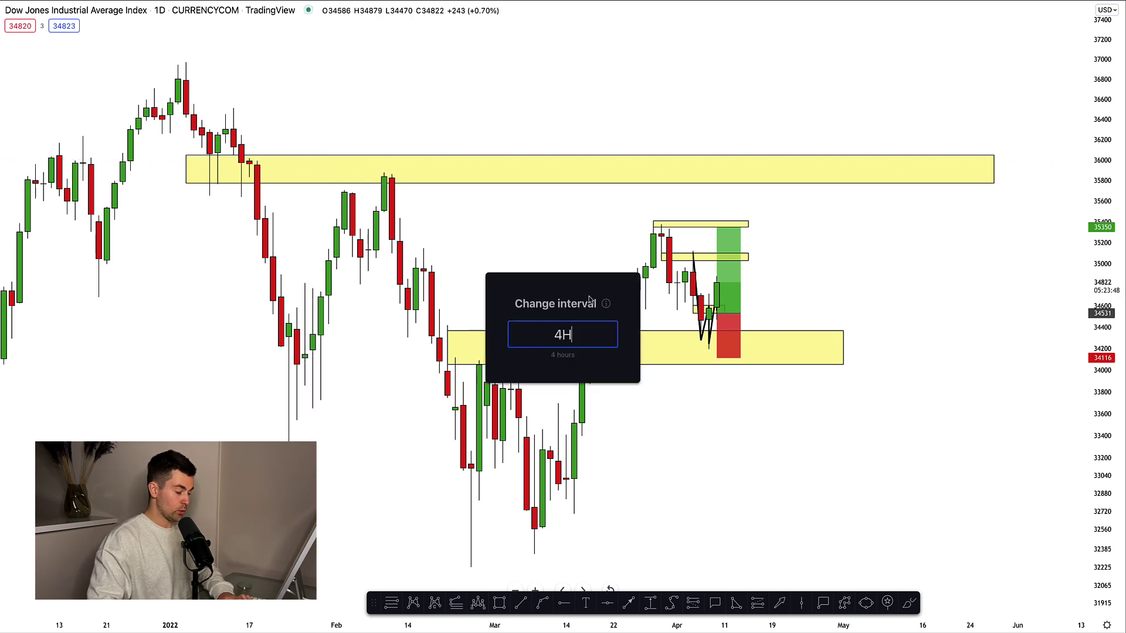
pyautogui.press('Return')
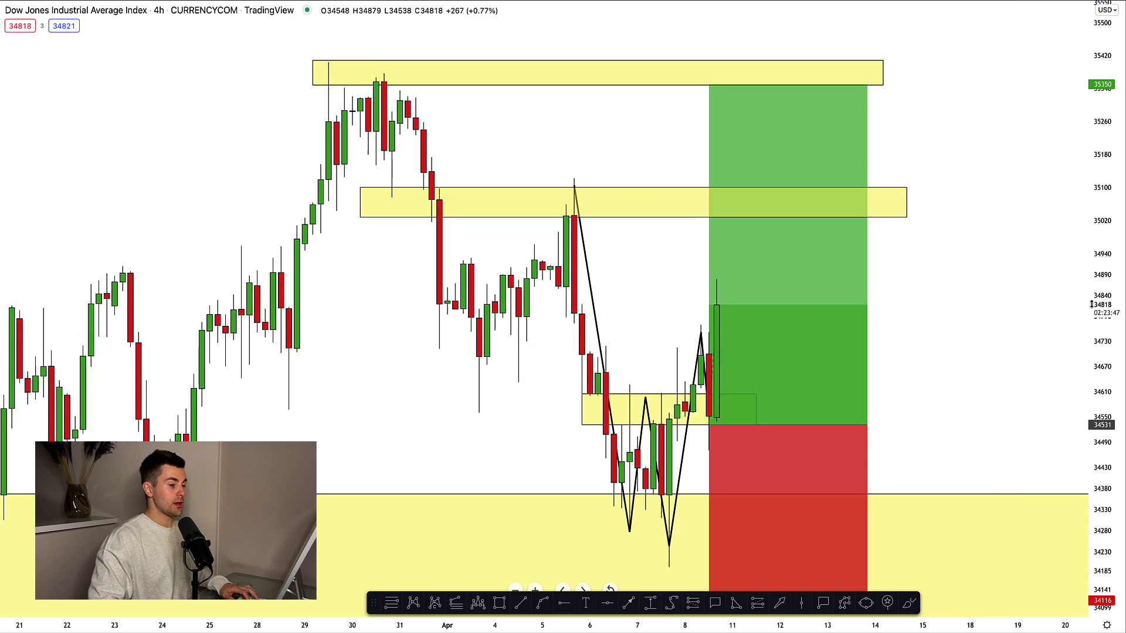
pyautogui.moveTo(1102, 293); pyautogui.dragTo(1101, 461)
pyautogui.moveTo(976, 335); pyautogui.dragTo(907, 344)
pyautogui.click(695, 326)
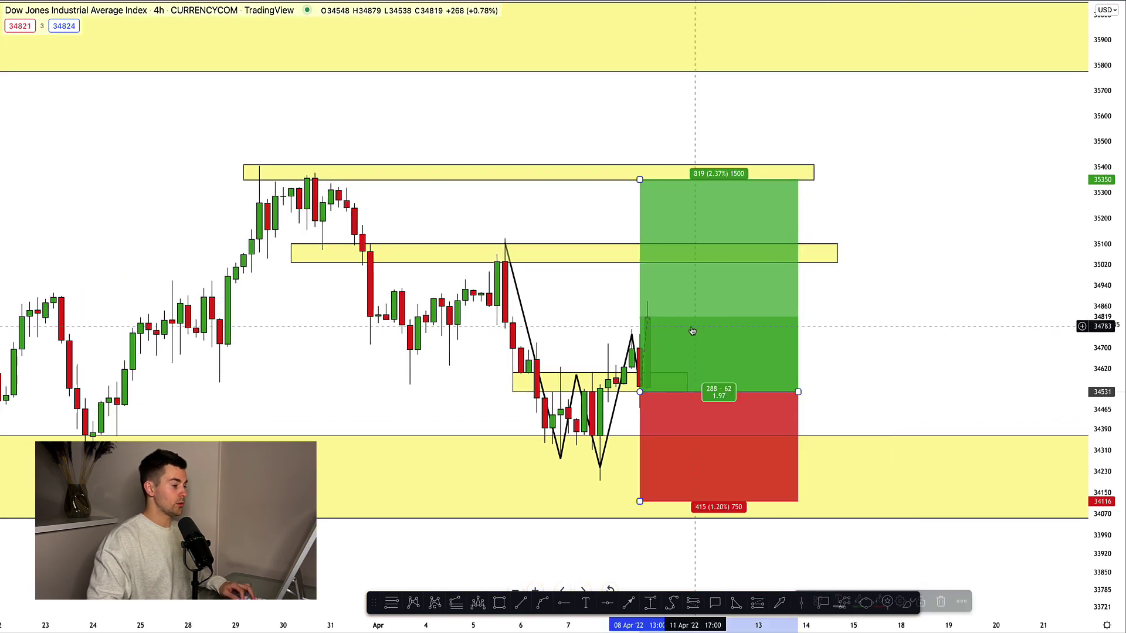
pyautogui.moveTo(692, 331); pyautogui.dragTo(858, 349)
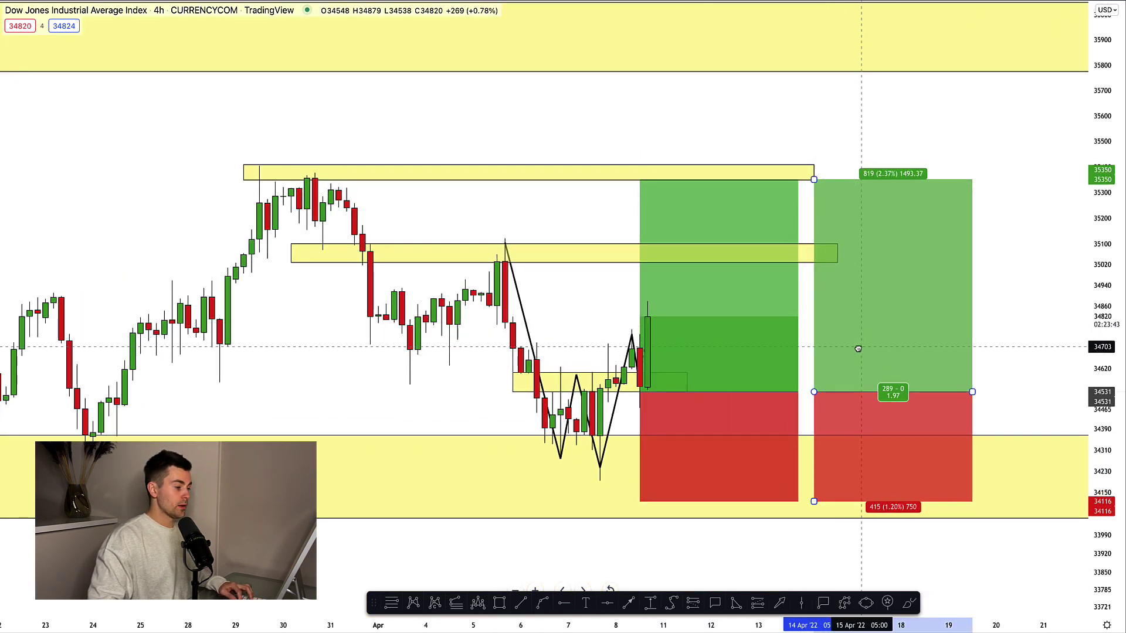
pyautogui.moveTo(814, 179); pyautogui.dragTo(825, 72)
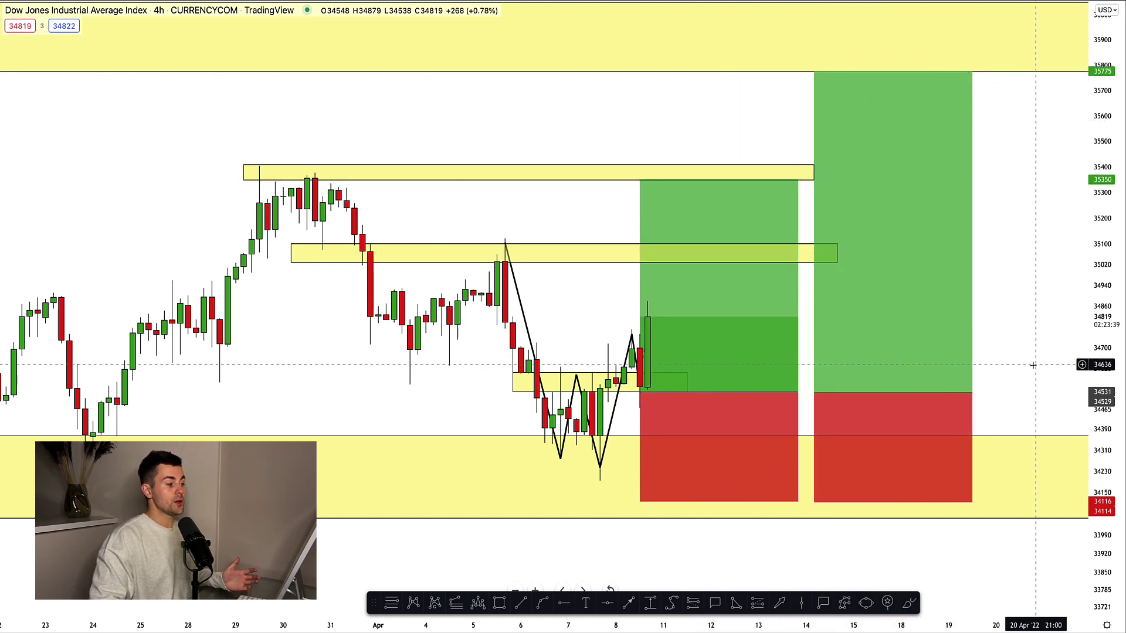
pyautogui.hscroll(2, 938, 375)
pyautogui.click(694, 367)
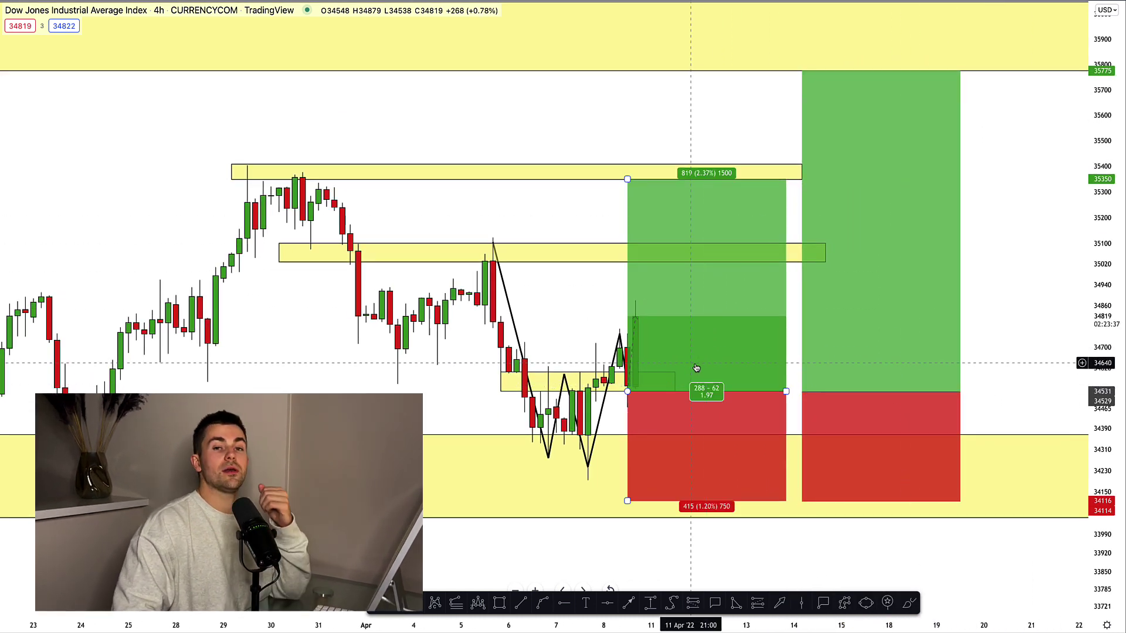
pyautogui.click(592, 339)
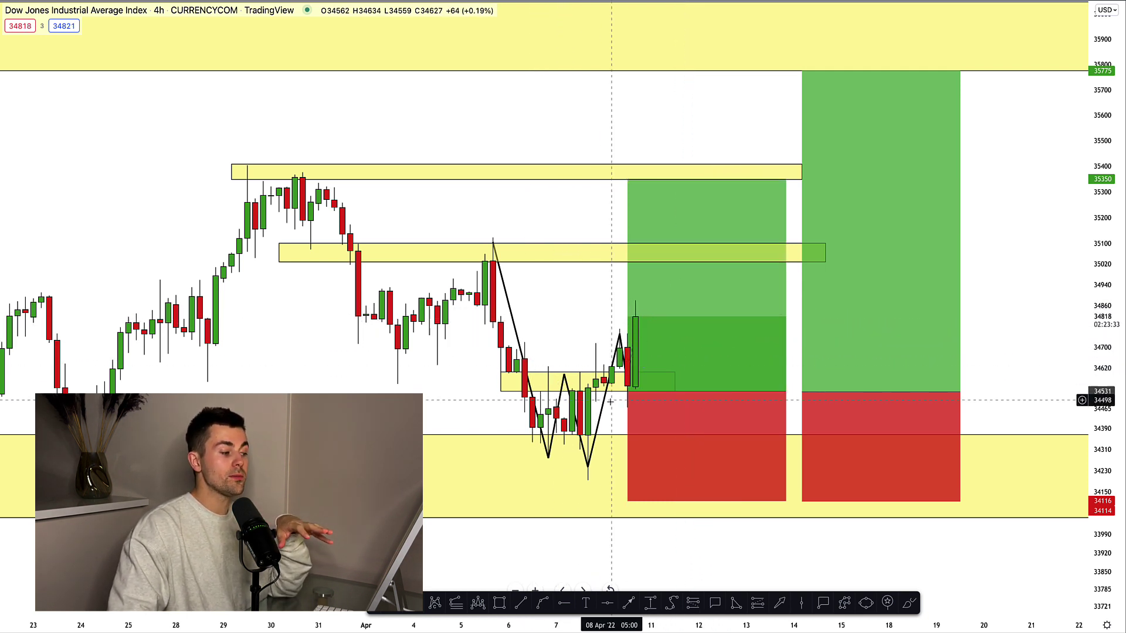
pyautogui.moveTo(577, 298); pyautogui.dragTo(557, 298)
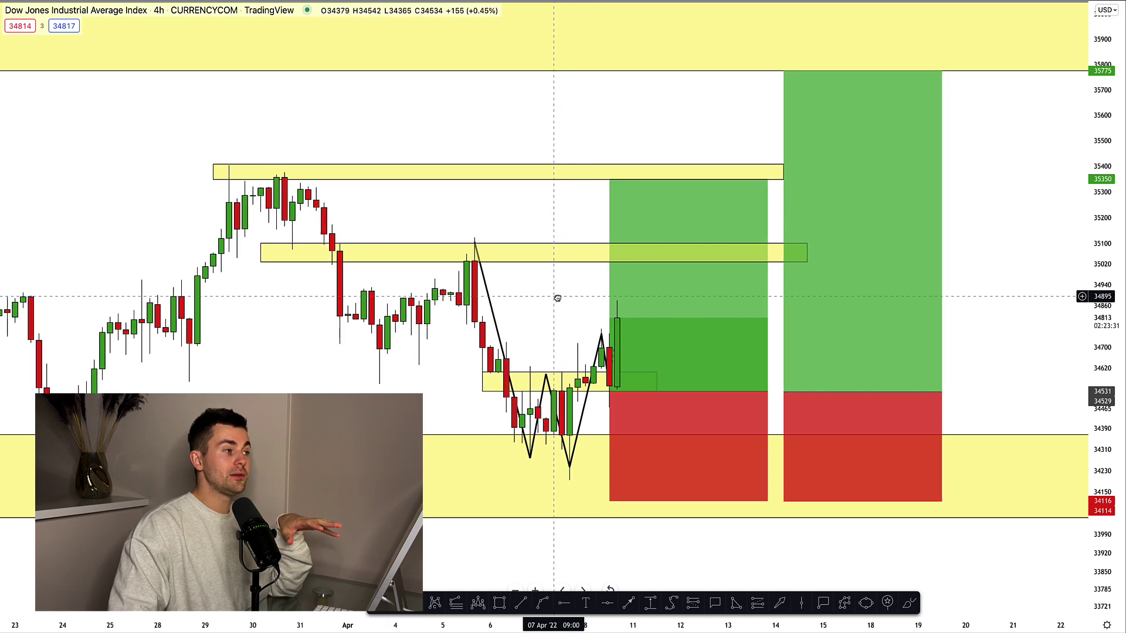